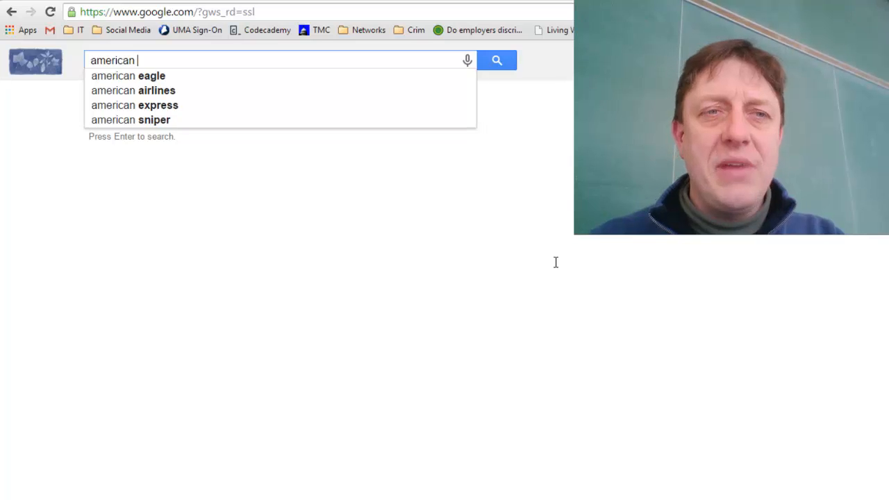
# Search Google for "american factfinder" and open the American FactFinder site at factfinder.census.gov
pyautogui.write('ame')
pyautogui.press('BackSpace')
pyautogui.press('BackSpace')
pyautogui.press('BackSpace')
pyautogui.press('BackSpace')
pyautogui.write('f')
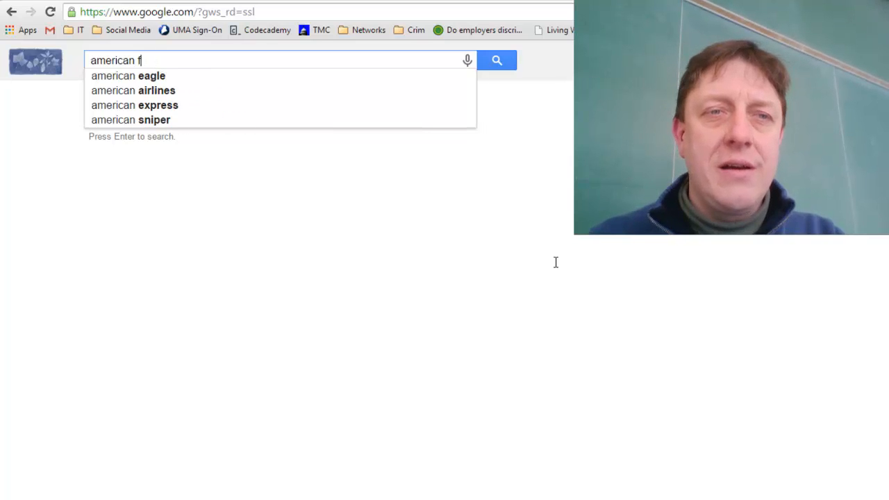
pyautogui.write('actfinder')
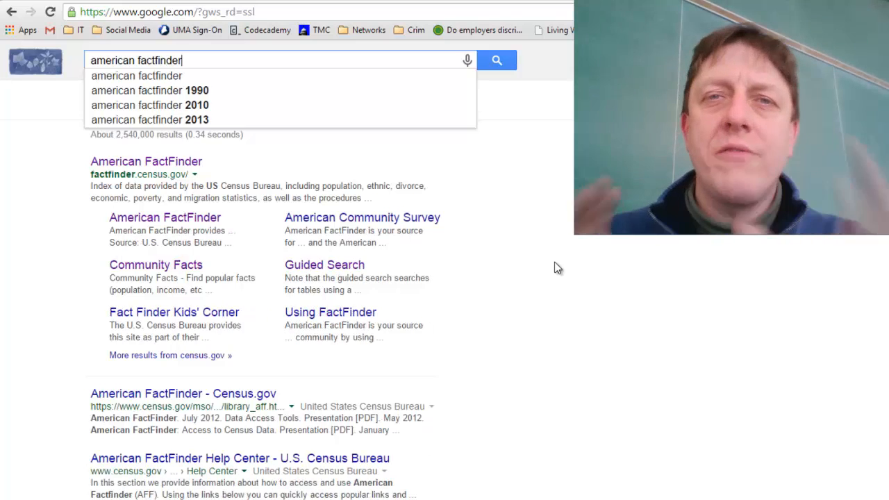
pyautogui.press('Return')
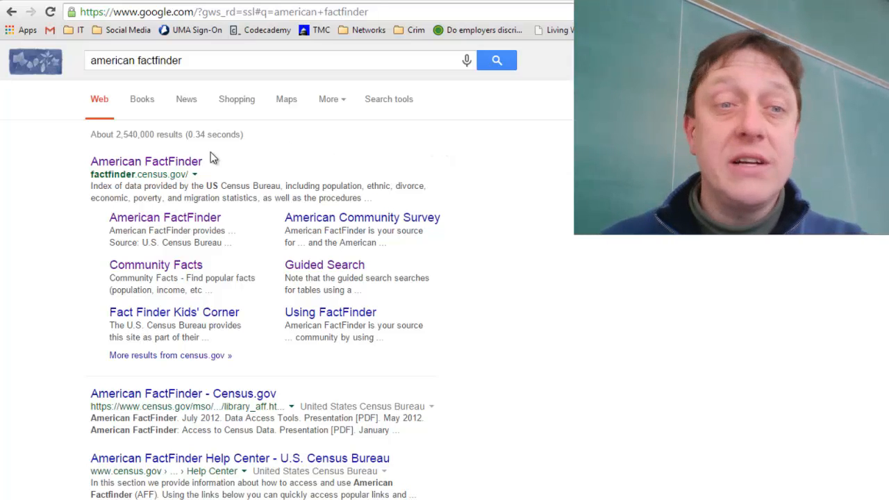
pyautogui.click(167, 167)
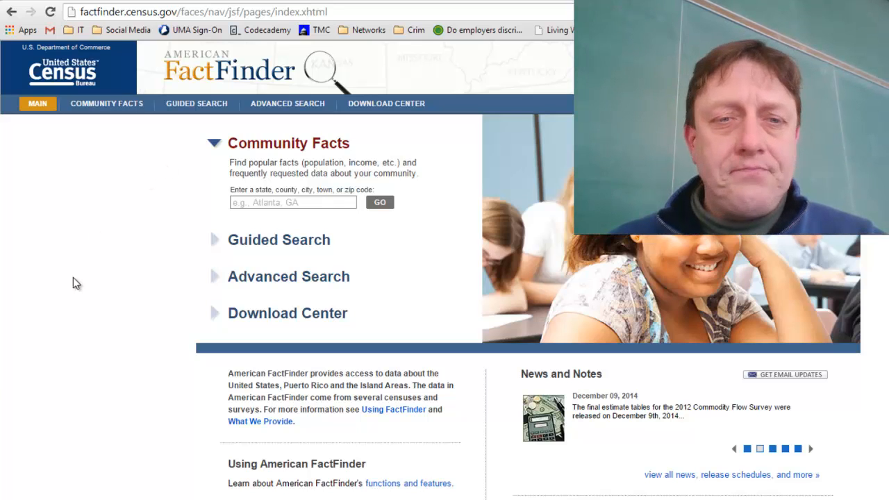
# Open the full Advanced Search and choose table "B01001: SEX BY AGE" as the topic or table name
pyautogui.click(240, 278)
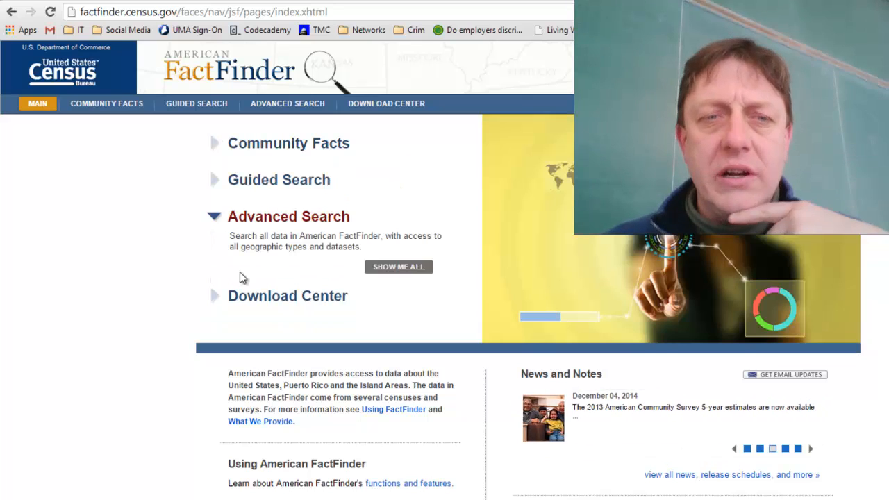
pyautogui.click(406, 269)
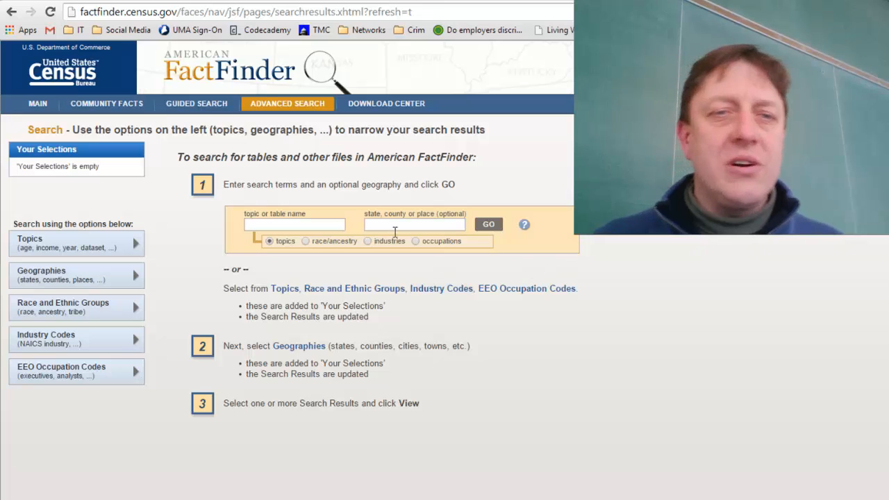
pyautogui.click(268, 225)
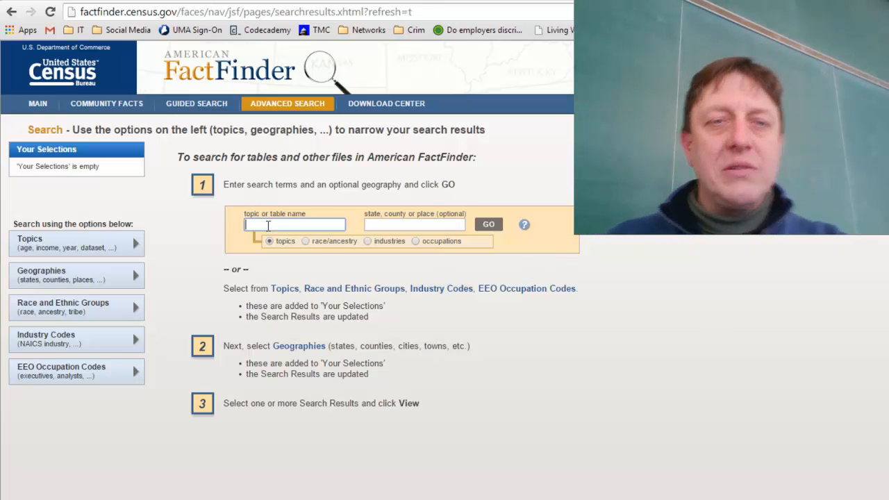
pyautogui.write('Se')
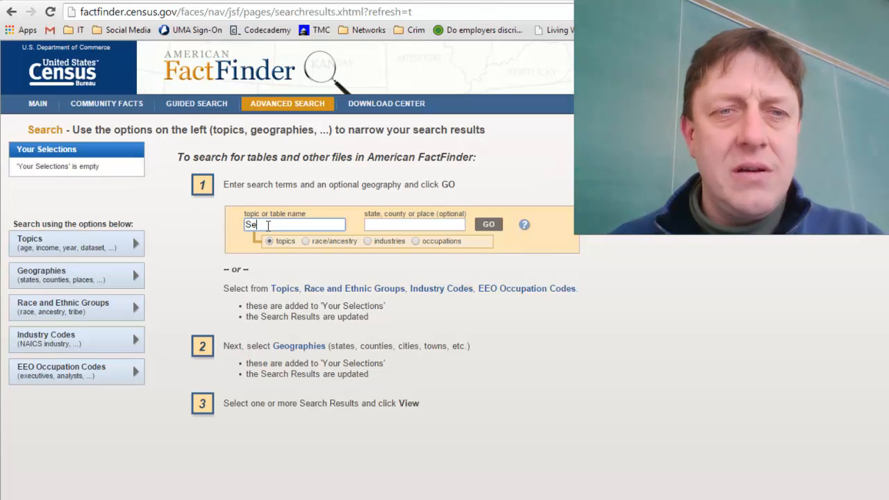
pyautogui.write('x by Age')
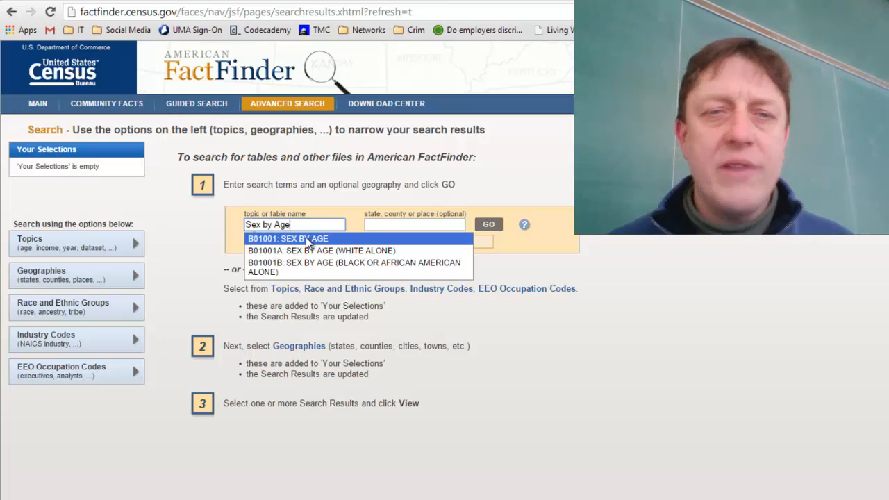
pyautogui.click(305, 236)
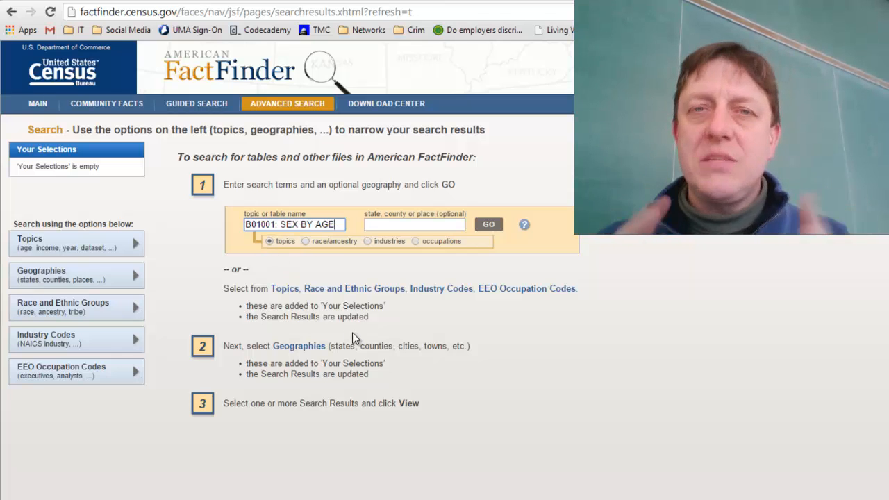
# Set the place to "Trumansburg village, New York" and run the table search
pyautogui.click(381, 227)
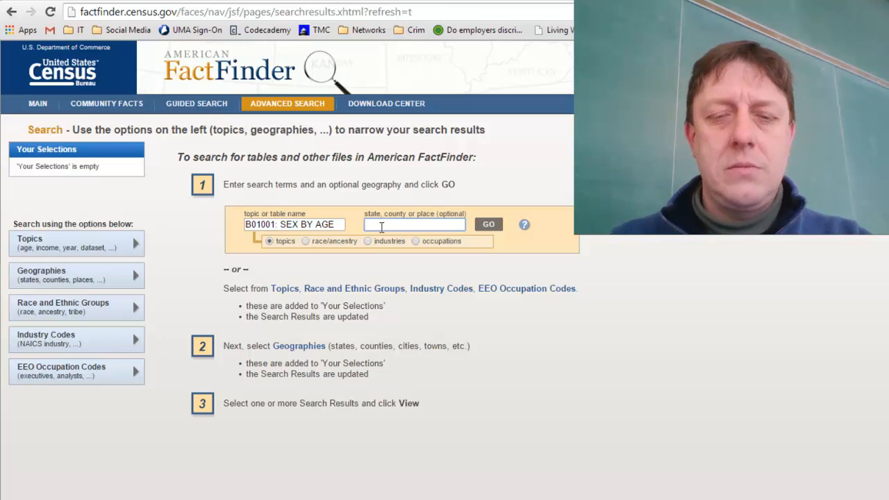
pyautogui.write('Trumans')
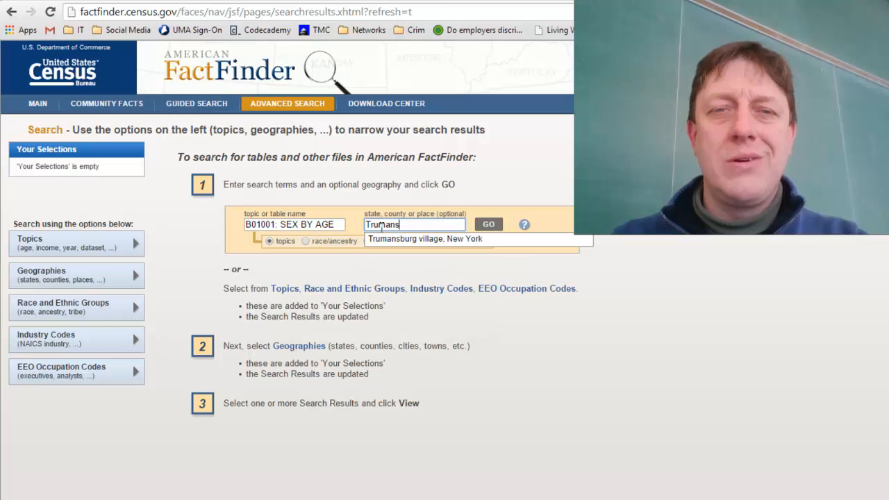
pyautogui.write('b')
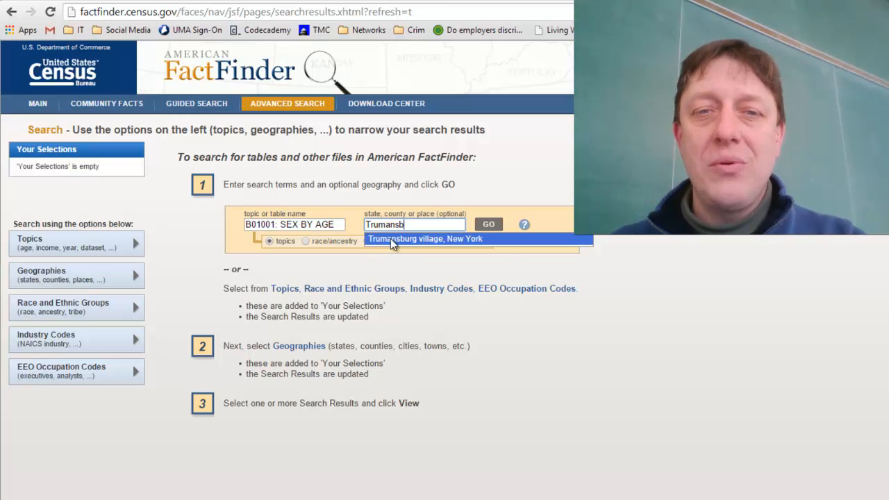
pyautogui.click(390, 239)
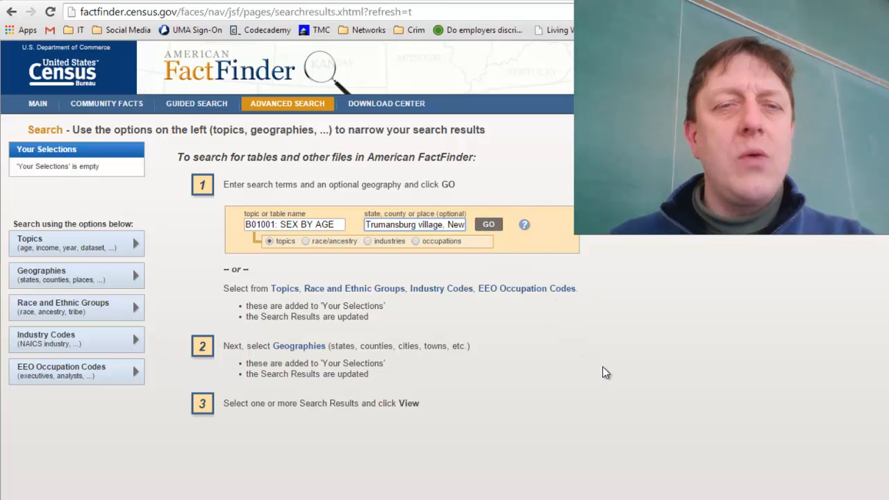
pyautogui.click(488, 225)
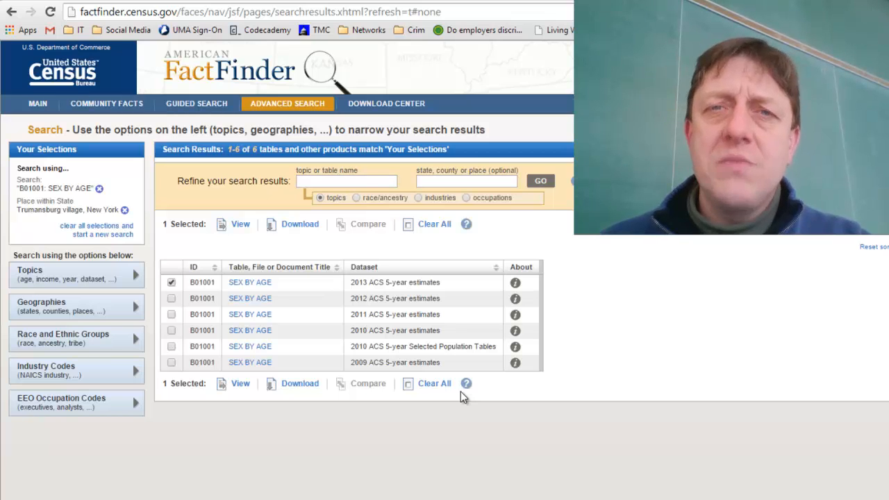
# Open the SEX BY AGE table from the 2013 ACS 5-year estimates and select the table's data for Trumansburg village
pyautogui.click(258, 282)
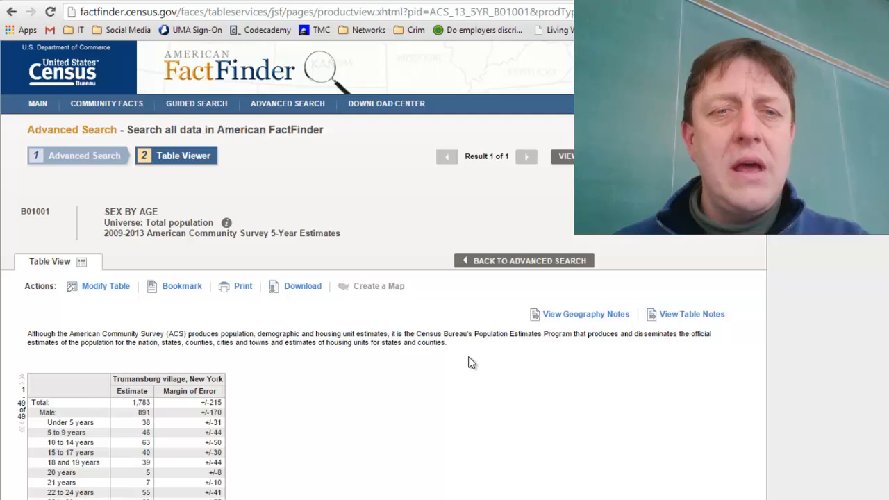
pyautogui.scroll(-2, 470, 359)
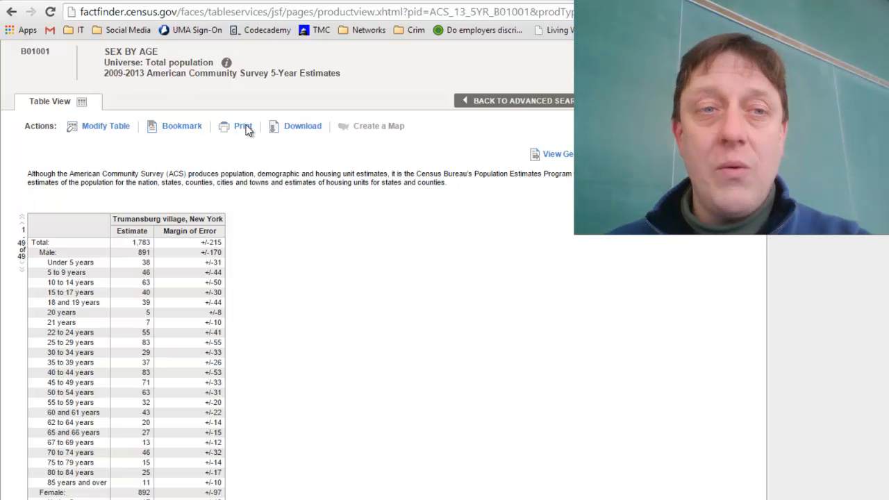
pyautogui.scroll(1, 389, 222)
pyautogui.scroll(3, 389, 222)
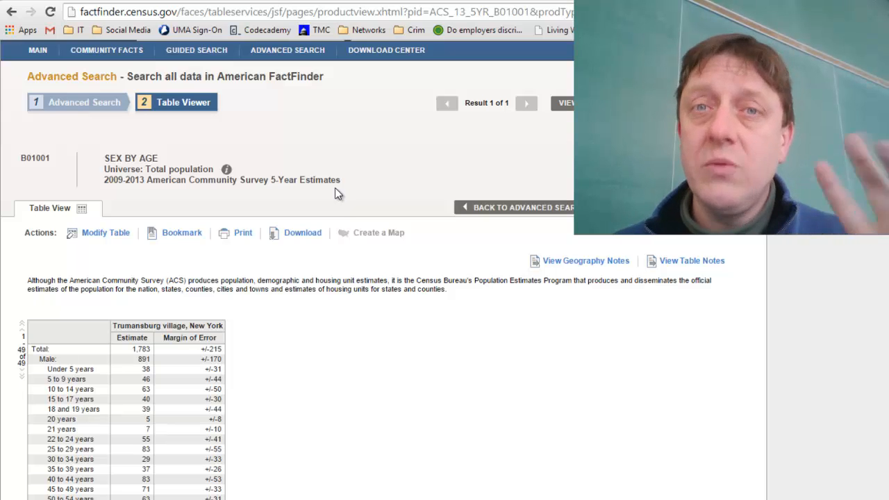
pyautogui.scroll(-1, 335, 187)
pyautogui.scroll(-3, 335, 193)
pyautogui.scroll(-1, 334, 193)
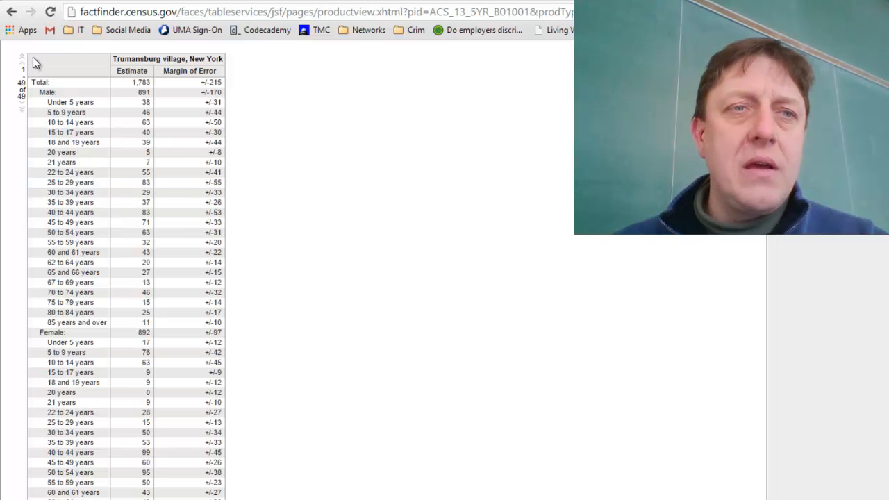
pyautogui.moveTo(68, 70); pyautogui.dragTo(220, 464)
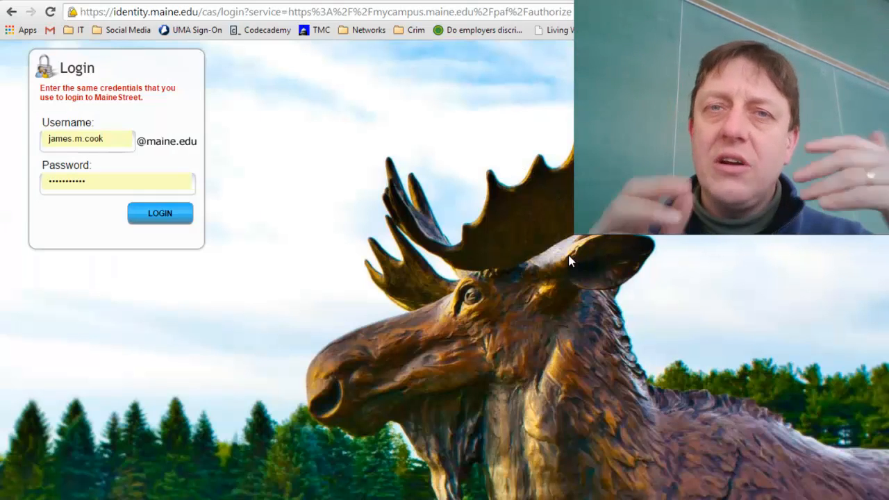
# Go to my.uma.edu and log in to the campus portal with the already filled-in credentials
pyautogui.click(462, 10)
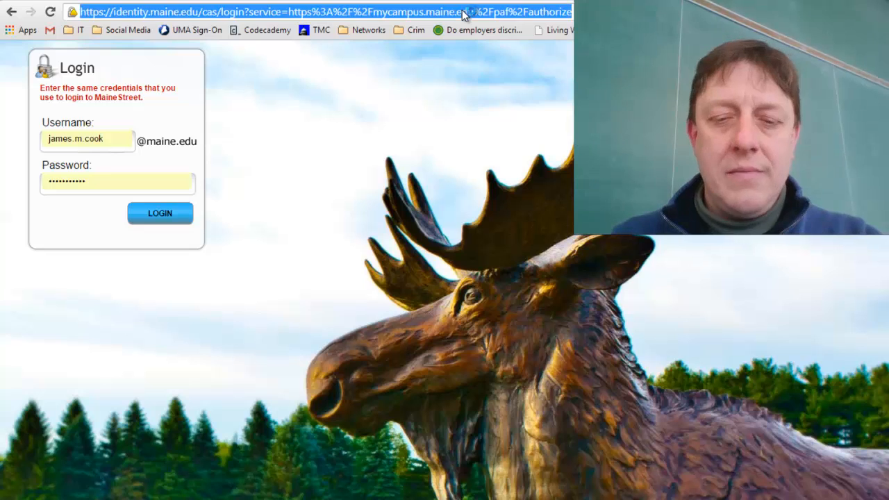
pyautogui.write('my.')
pyautogui.press('Right')
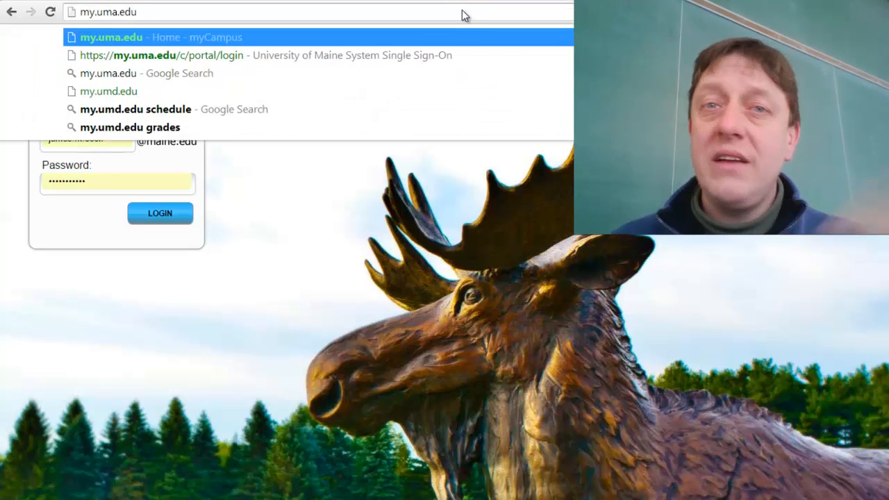
pyautogui.press('Return')
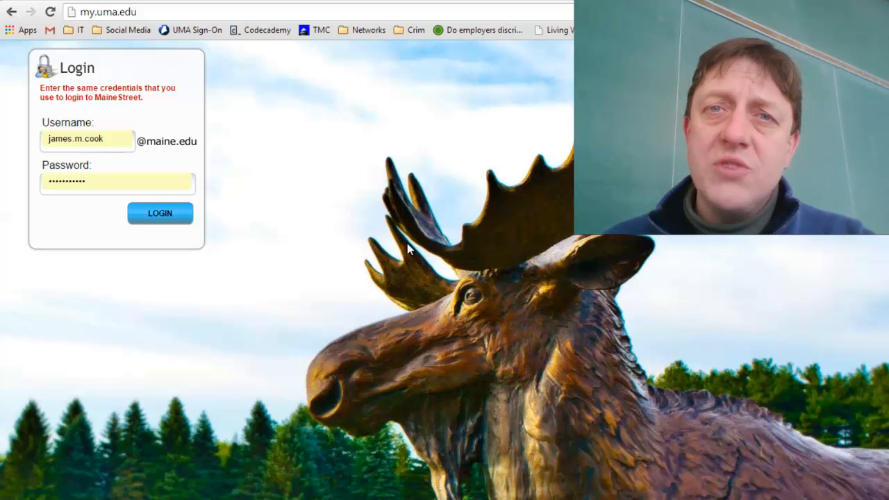
pyautogui.click(170, 214)
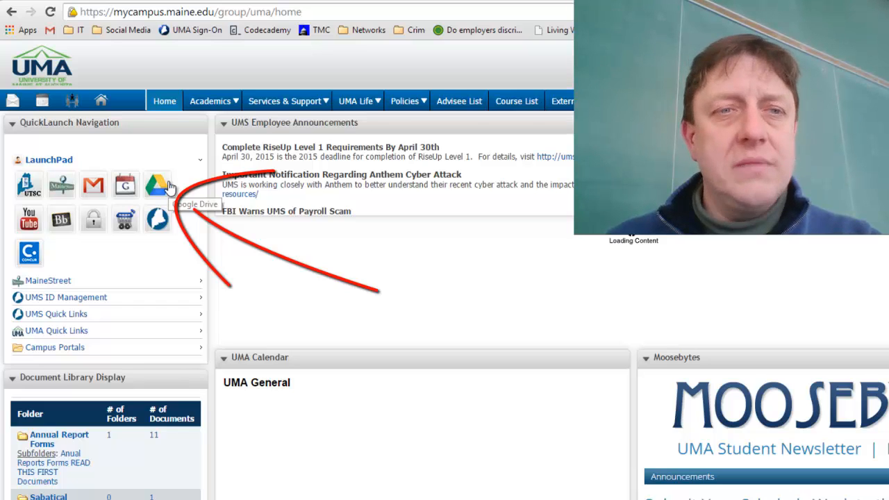
# Open Google Drive from the campus portal and create a new blank Google Sheets spreadsheet
pyautogui.click(157, 185)
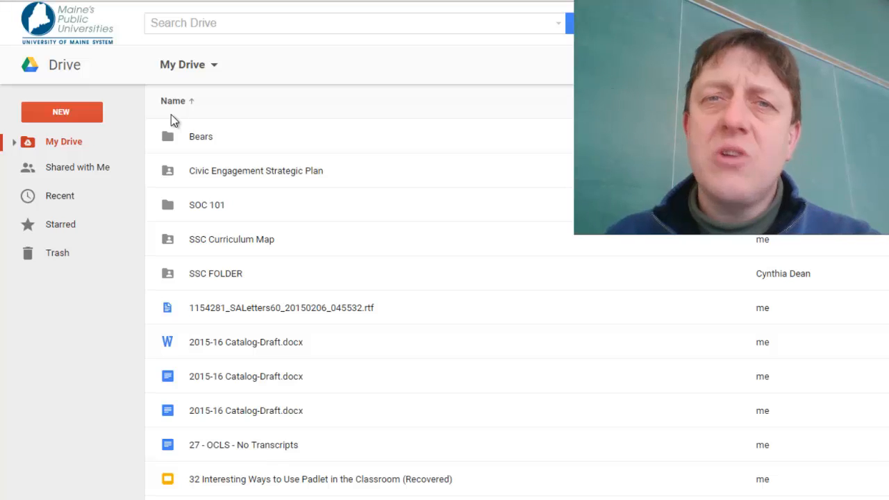
pyautogui.click(76, 114)
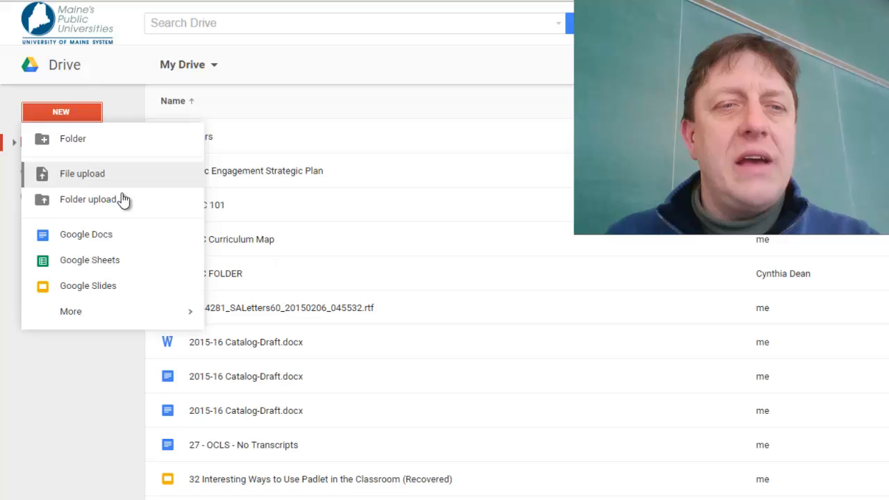
pyautogui.click(70, 109)
pyautogui.click(70, 109)
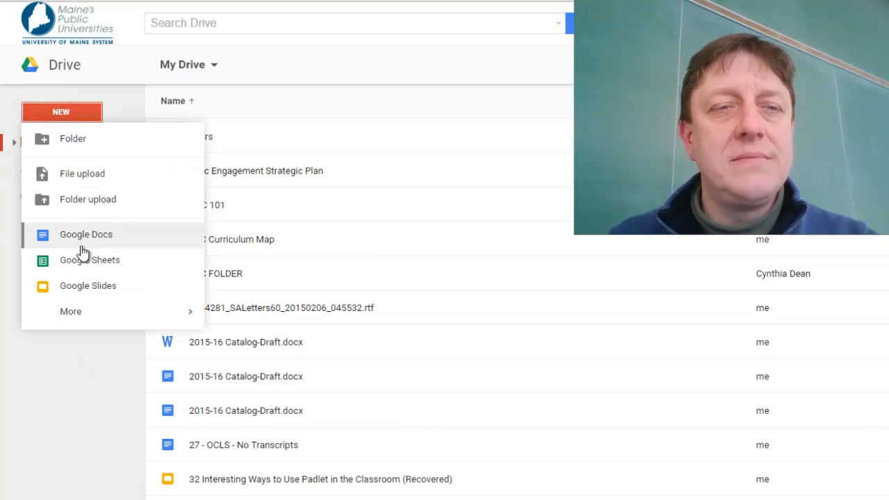
pyautogui.click(82, 268)
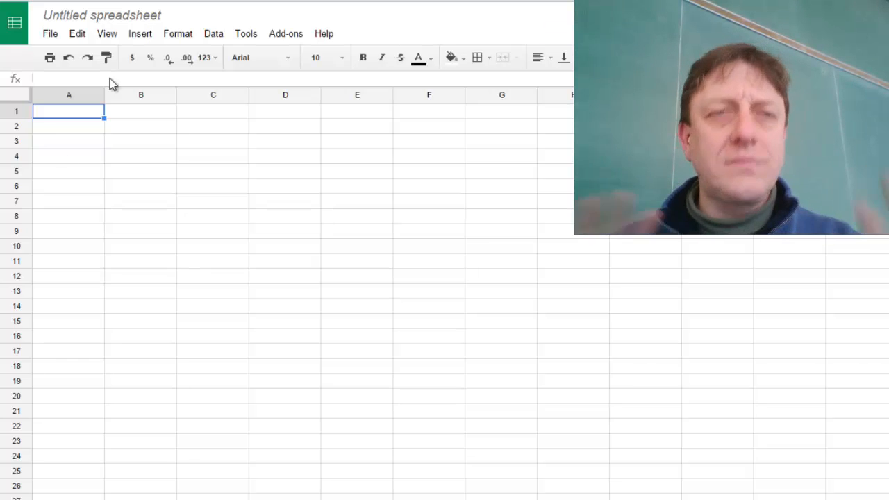
# Rename the spreadsheet to "Population Pyramid, Trumansburg NY, 2009-2013," followed by the author's full name
pyautogui.click(102, 19)
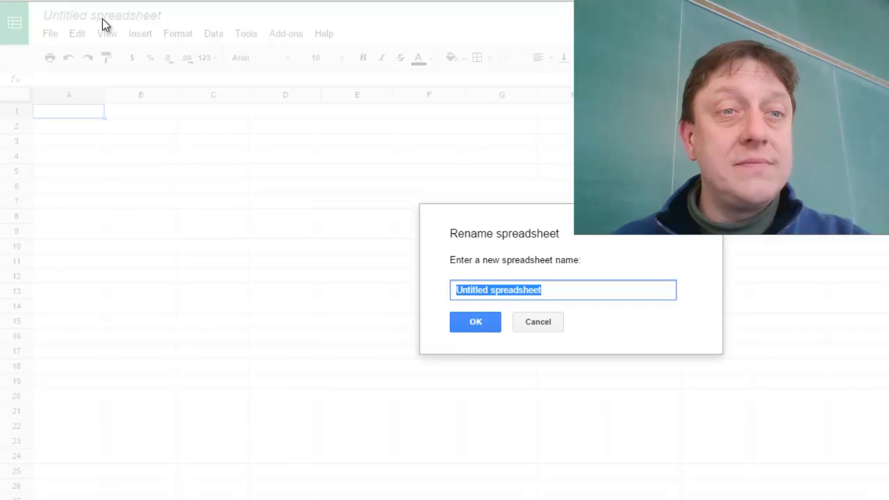
pyautogui.press('BackSpace')
pyautogui.write('Po')
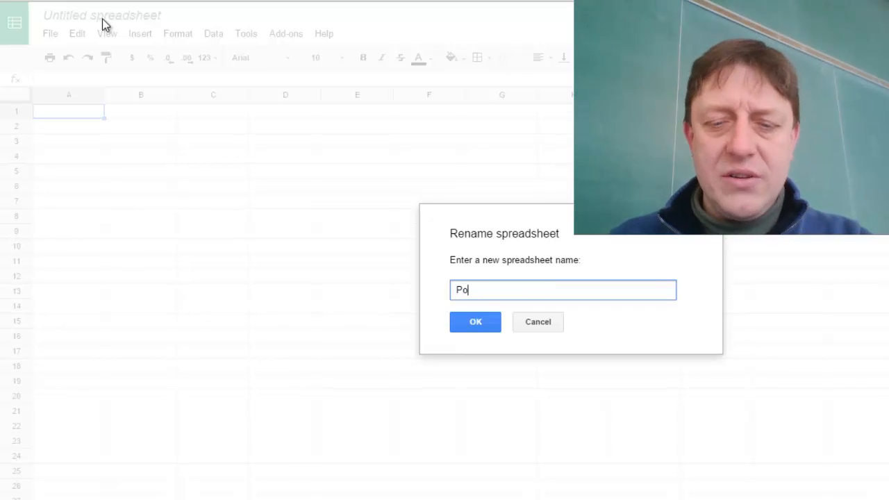
pyautogui.write('pula')
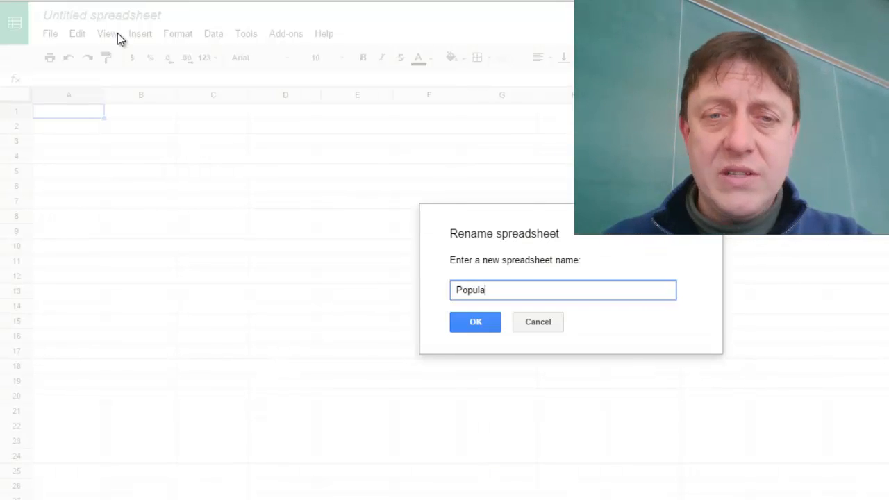
pyautogui.write('tion Pyr')
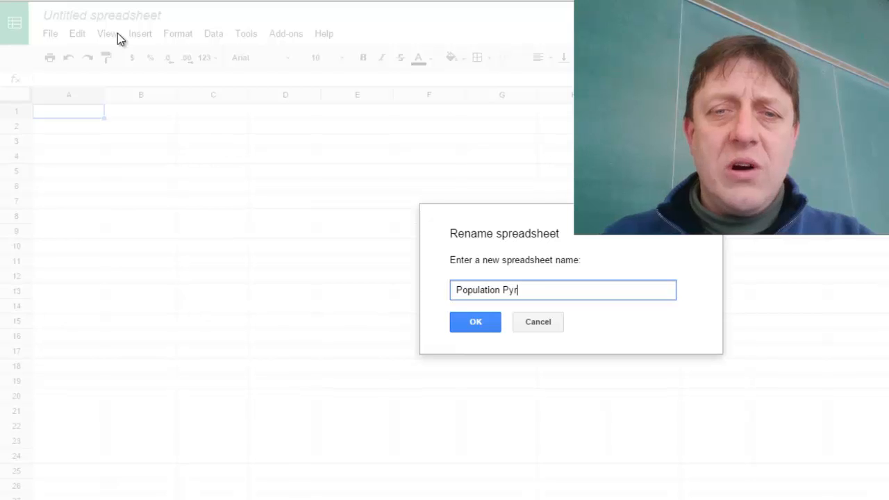
pyautogui.write('amid, Tr')
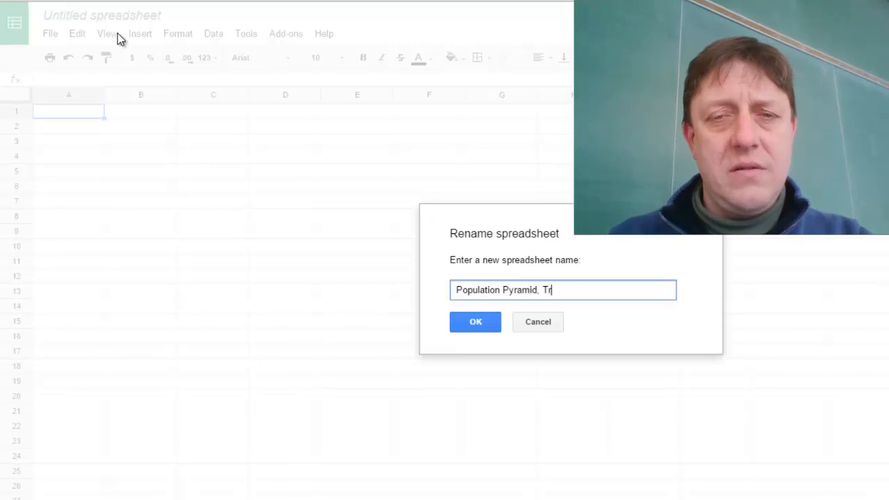
pyautogui.write('umansburg')
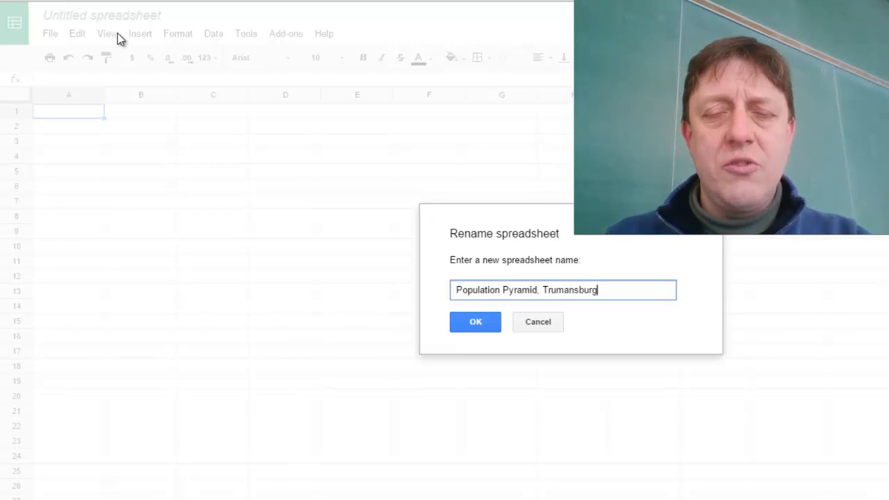
pyautogui.write(' NY, ')
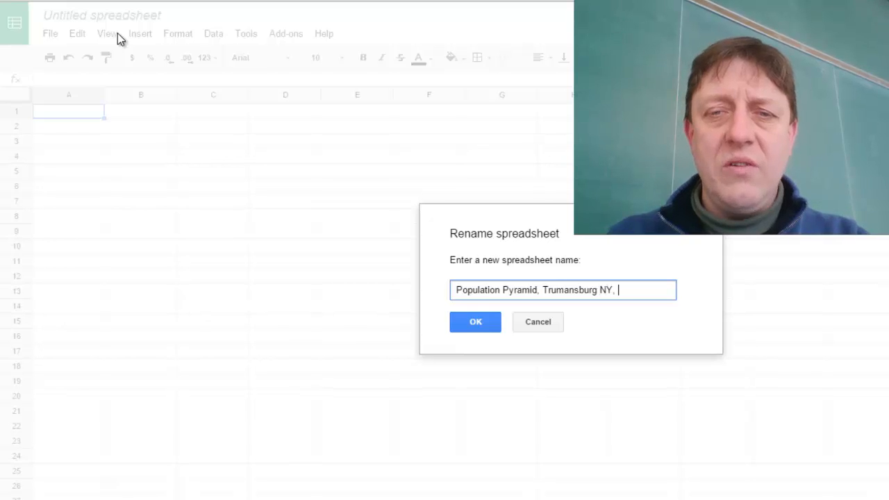
pyautogui.write('2009-2014')
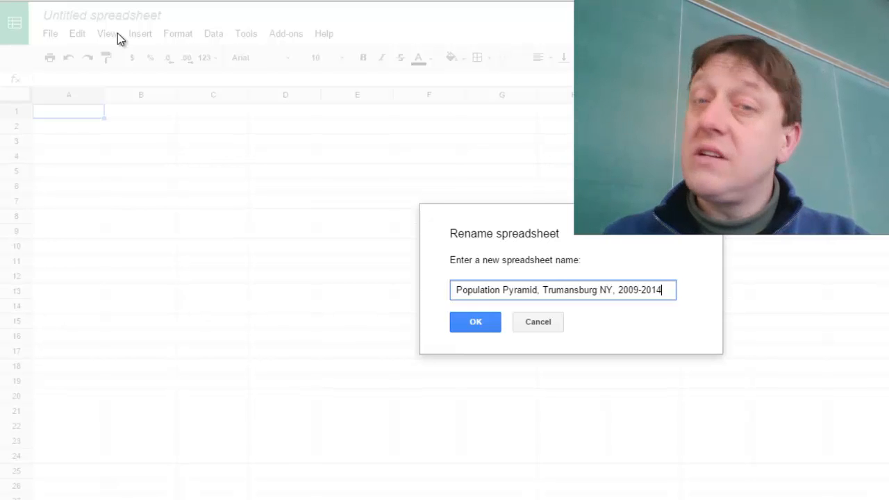
pyautogui.press('BackSpace')
pyautogui.write('3')
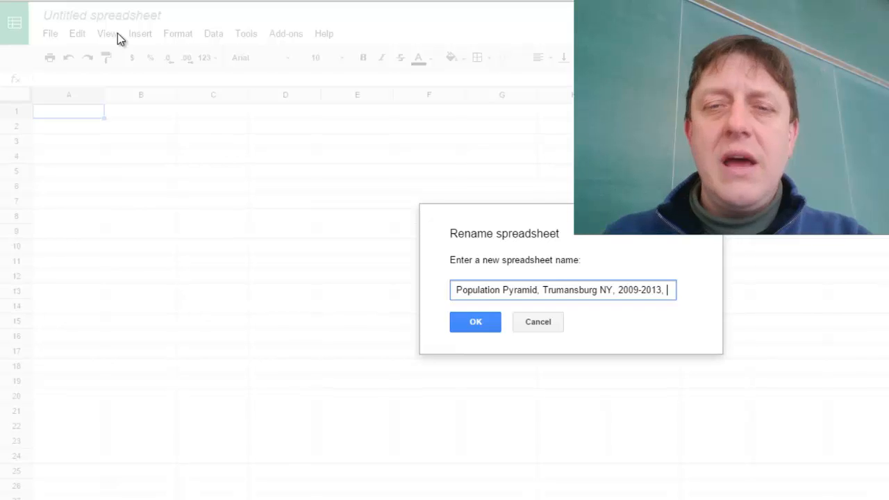
pyautogui.write(', James Cook')
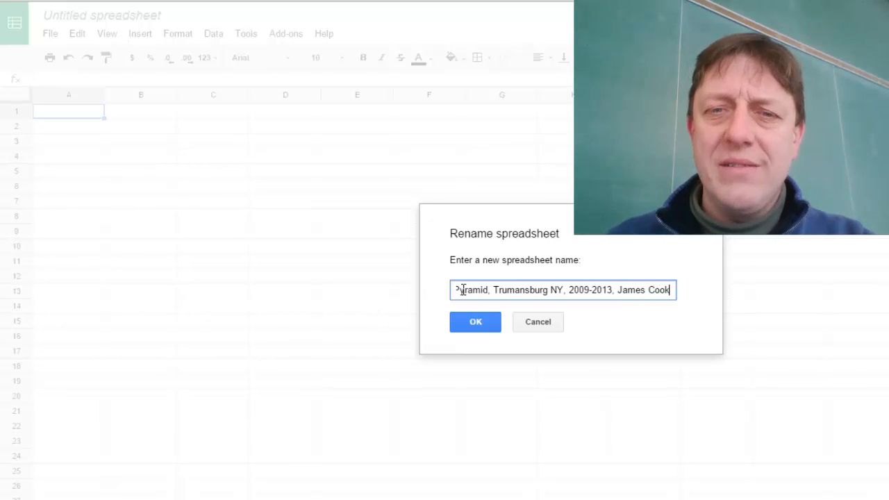
pyautogui.click(476, 323)
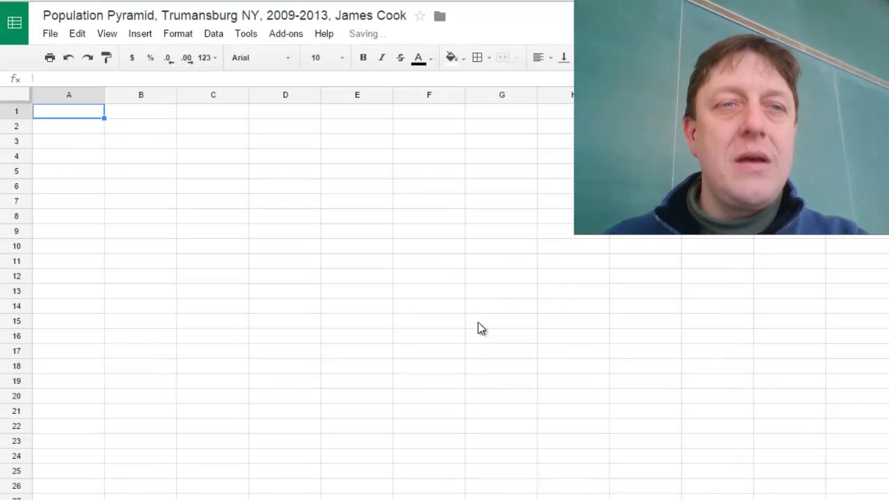
pyautogui.click(57, 23)
pyautogui.click(619, 290)
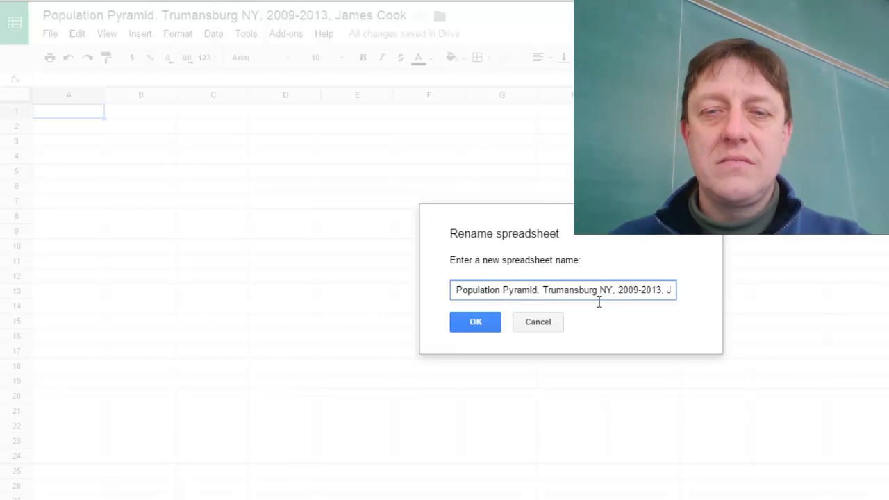
pyautogui.click(460, 325)
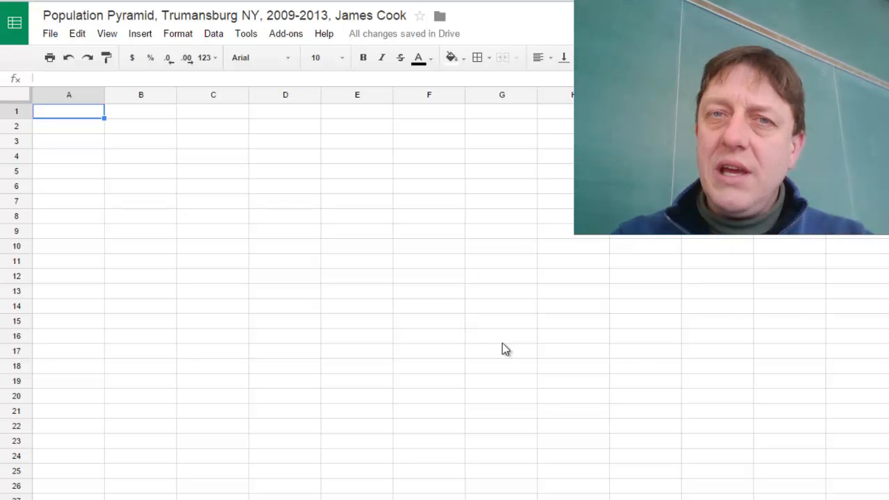
# Paste the copied Trumansburg sex-by-age table into the spreadsheet starting at cell A1, and clear the selection on the census page
pyautogui.hotkey('alt', 'Tab')
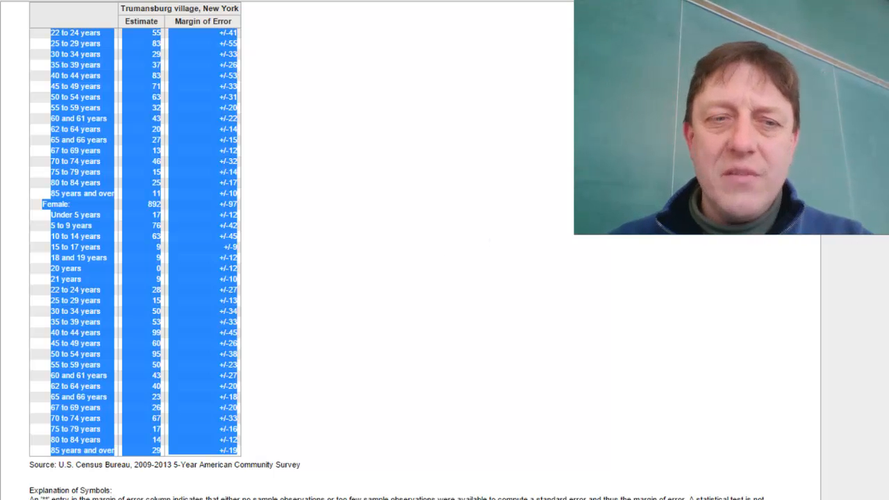
pyautogui.hotkey('alt', 'Tab')
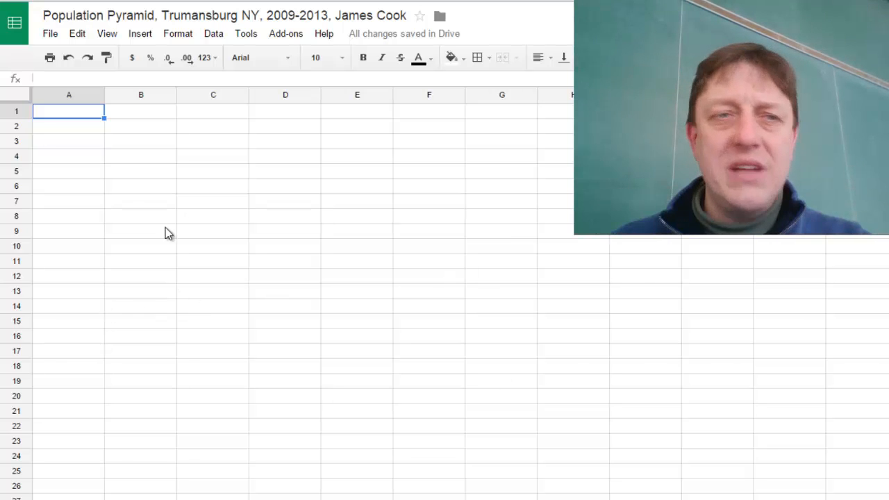
pyautogui.click(86, 143)
pyautogui.click(81, 112)
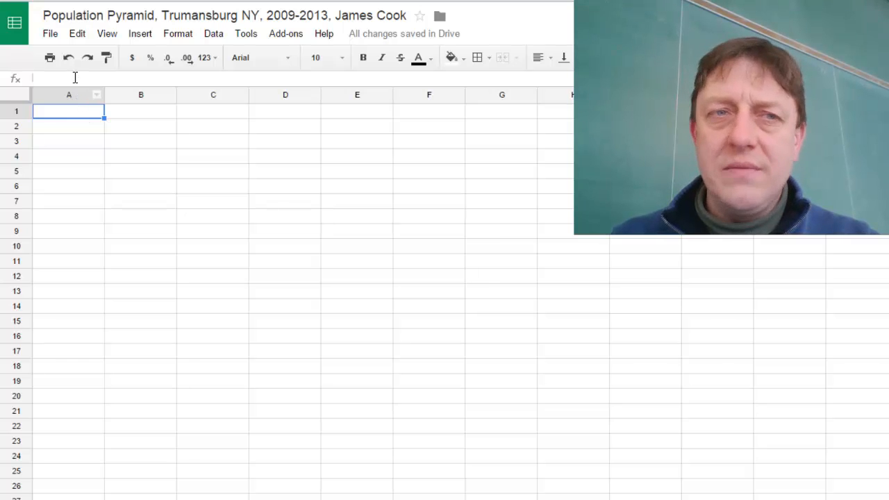
pyautogui.click(79, 37)
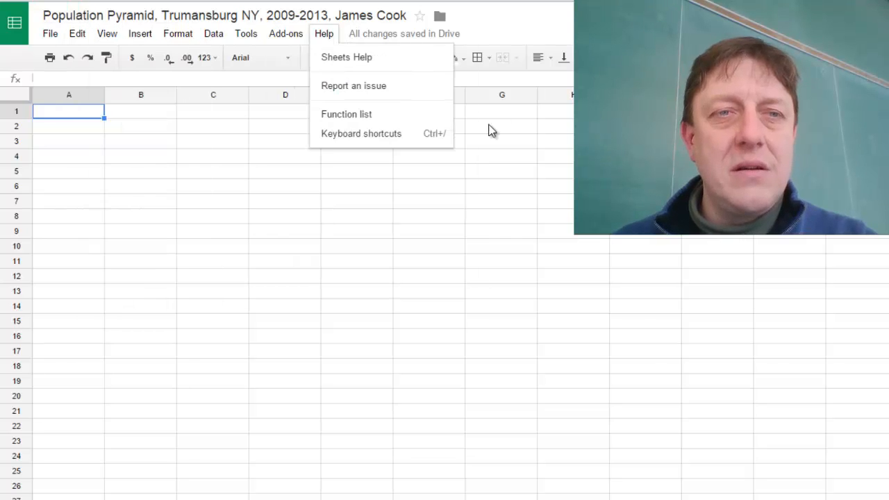
pyautogui.click(470, 187)
pyautogui.click(91, 115)
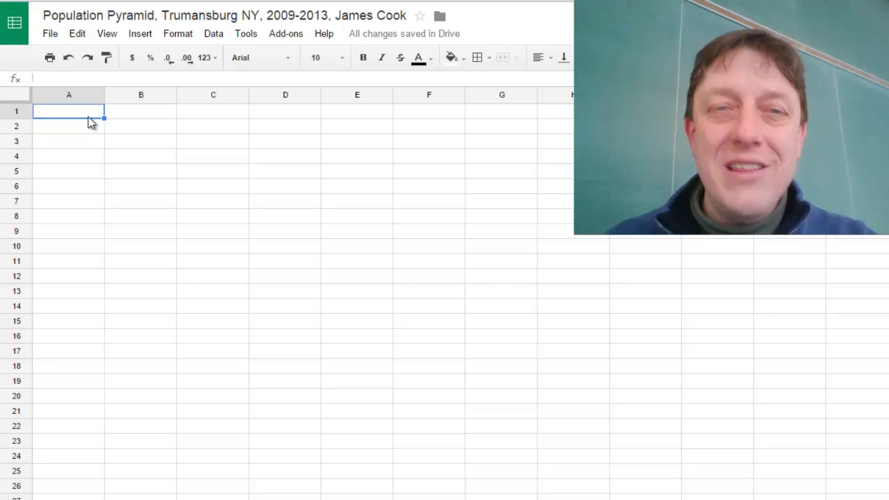
pyautogui.hotkey('ctrl', 'v')
pyautogui.click(366, 239)
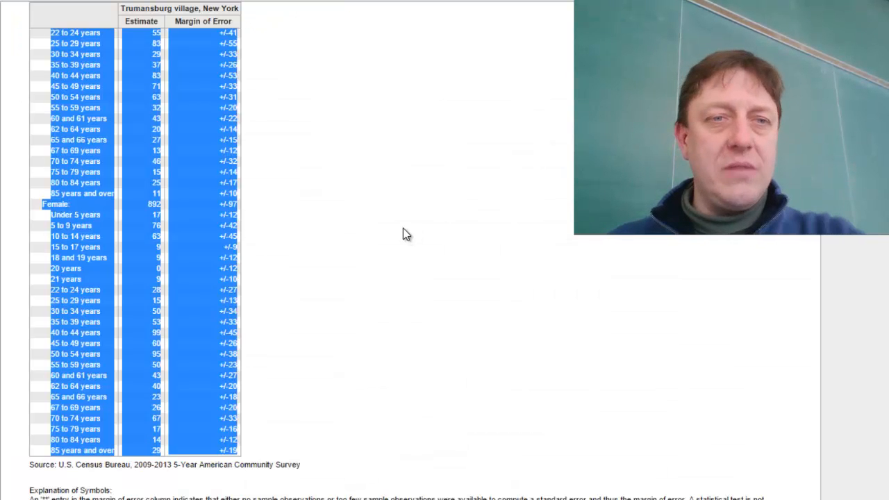
pyautogui.click(403, 229)
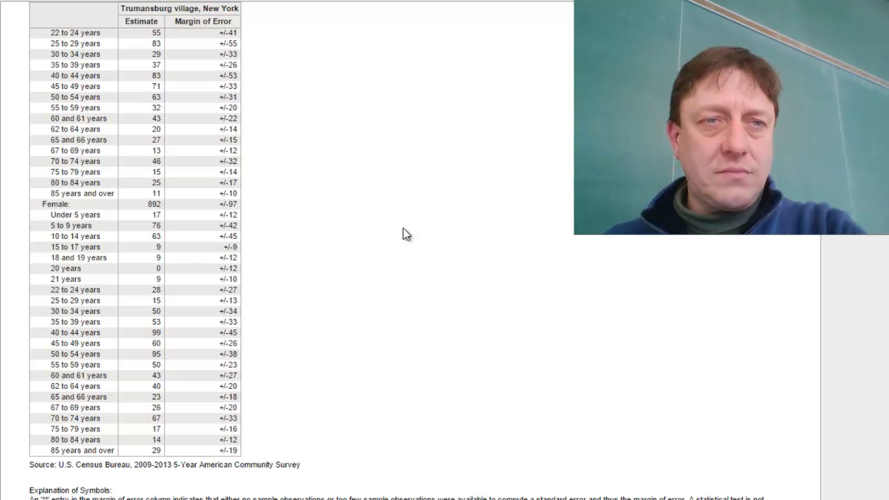
pyautogui.hotkey('ctrl', 'Tab')
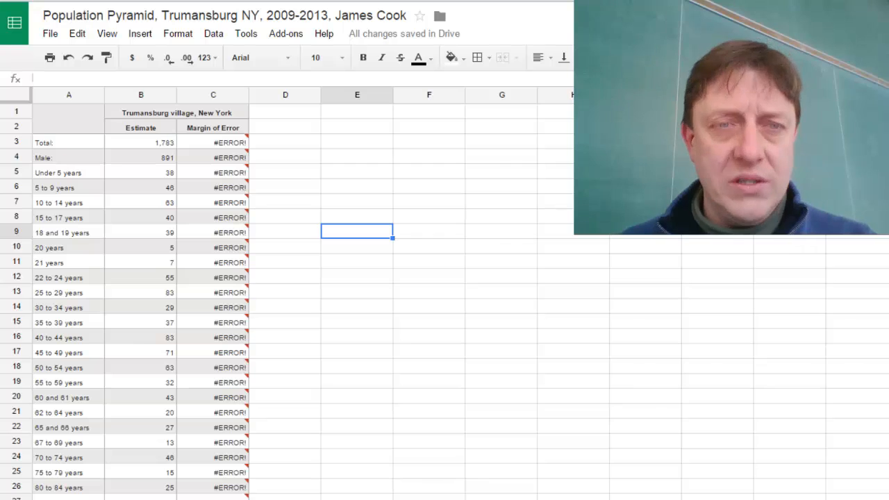
# Delete column C, which holds the Margin of Error values
pyautogui.moveTo(246, 201)
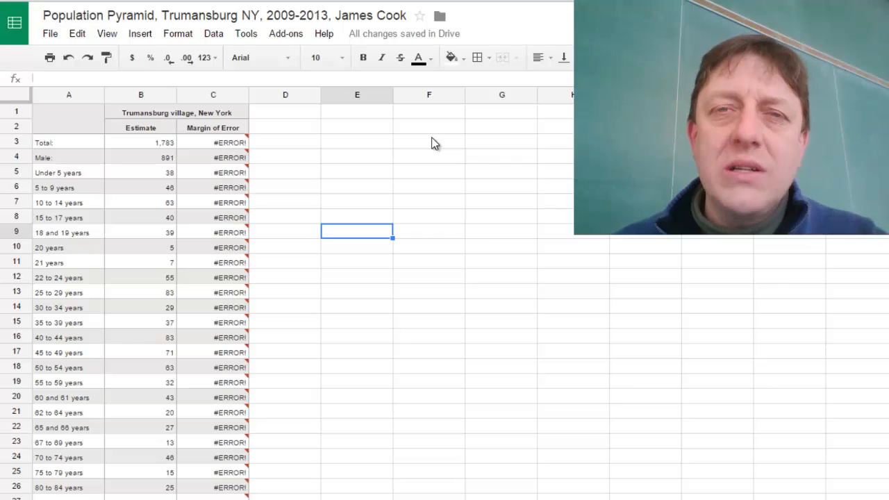
pyautogui.click(222, 91)
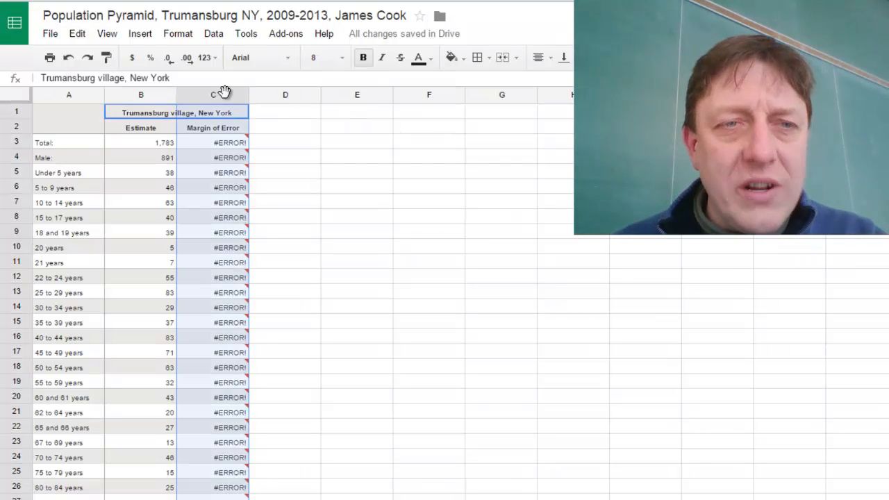
pyautogui.click(291, 159)
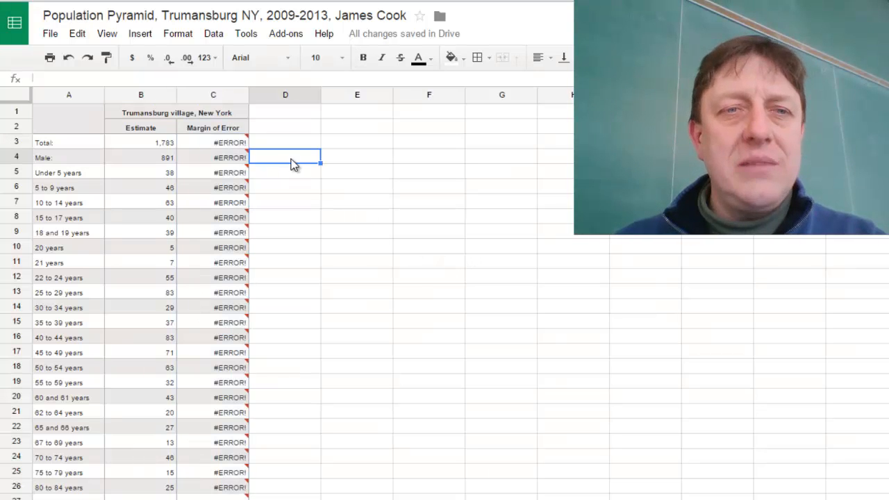
pyautogui.click(200, 92)
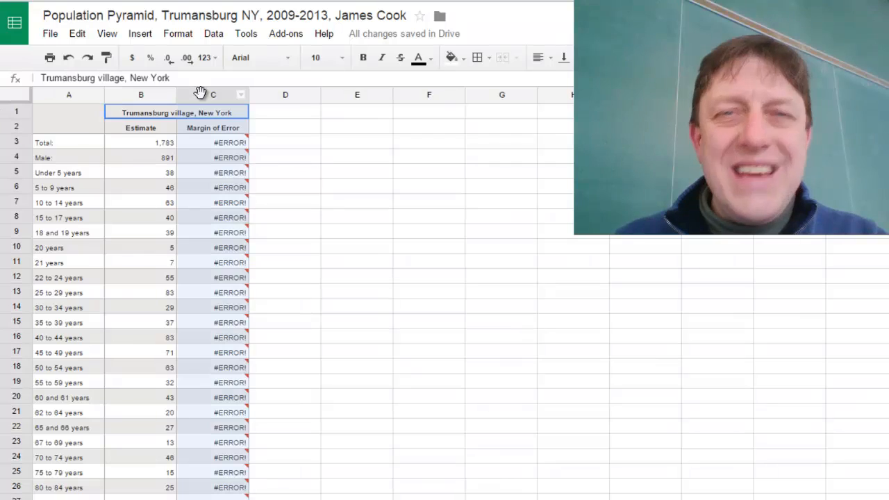
pyautogui.click(78, 35)
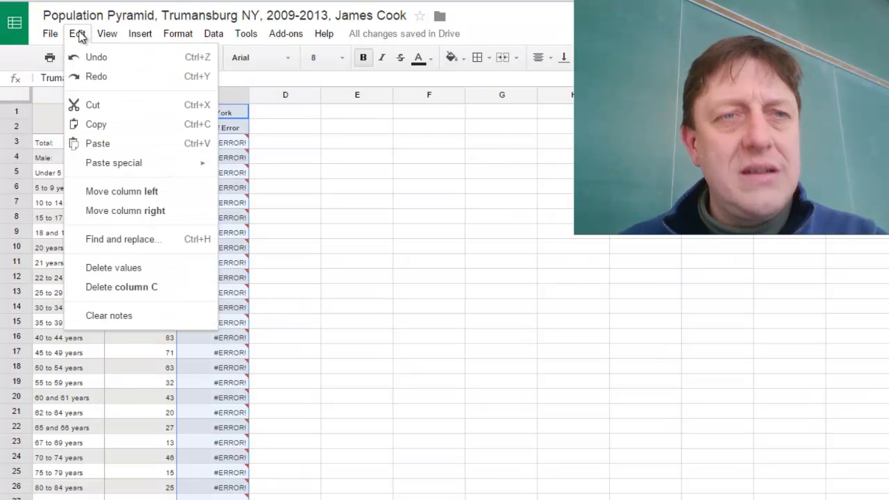
pyautogui.click(106, 291)
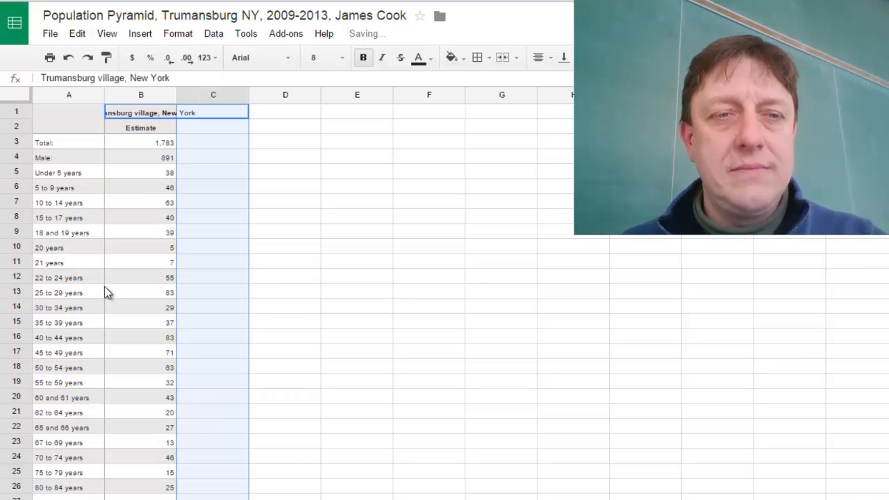
# Examine the age groups in column A from the male 22 to 24 years row through the end of the female data
pyautogui.click(292, 276)
pyautogui.press('Left')
pyautogui.press('Left')
pyautogui.press('Left')
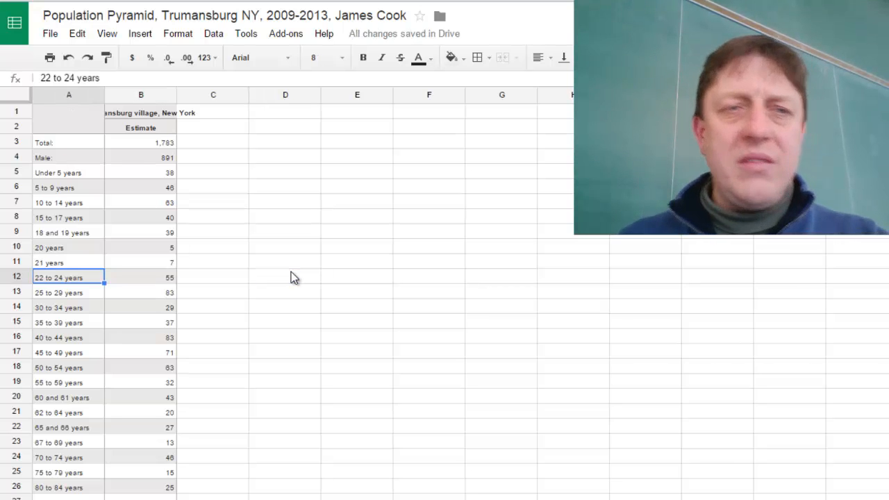
pyautogui.press('Down')
pyautogui.press('Down')
pyautogui.press('Down')
pyautogui.press('Down')
pyautogui.press('Down')
pyautogui.press('Down')
pyautogui.press('Down')
pyautogui.press('Down')
pyautogui.press('Down')
pyautogui.press('Down')
pyautogui.press('Down')
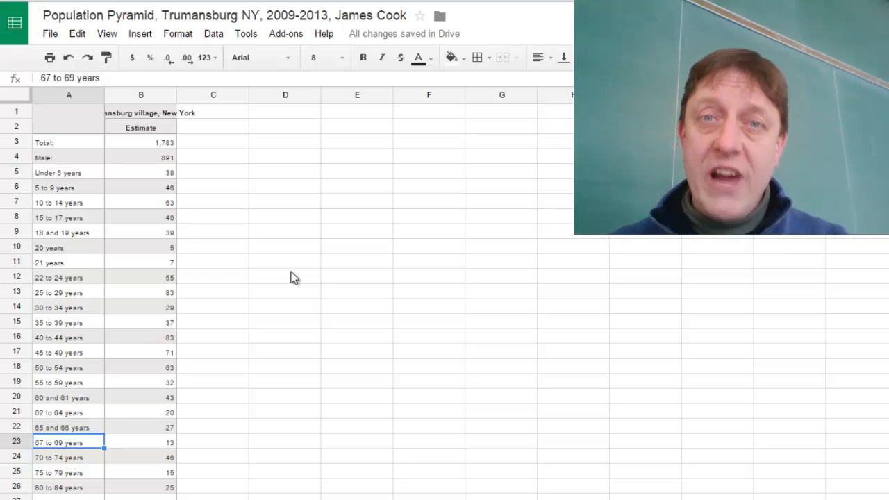
pyautogui.press('Down')
pyautogui.press('Down')
pyautogui.press('Down')
pyautogui.press('Down')
pyautogui.press('Down')
pyautogui.press('Down')
pyautogui.press('Down')
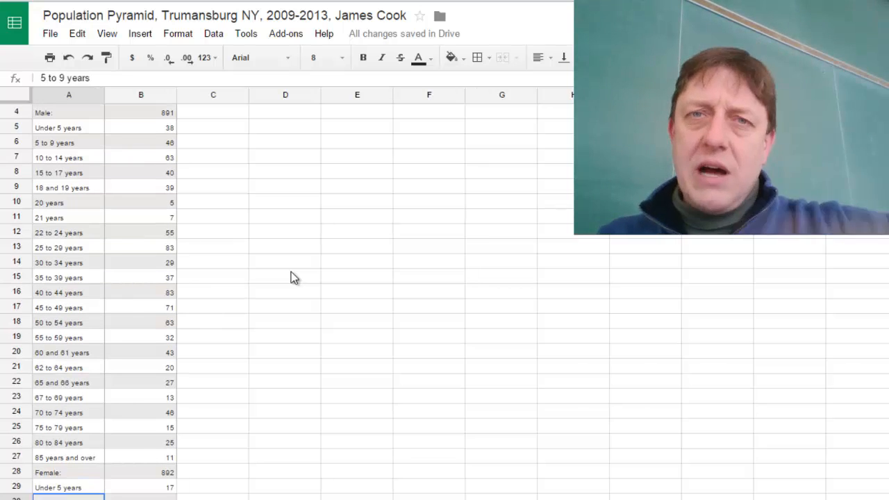
pyautogui.press('Down')
pyautogui.press('Down')
pyautogui.press('Down')
pyautogui.press('Down')
pyautogui.press('Down')
pyautogui.press('Down')
pyautogui.press('Down')
pyautogui.press('Down')
pyautogui.press('Down')
pyautogui.press('Down')
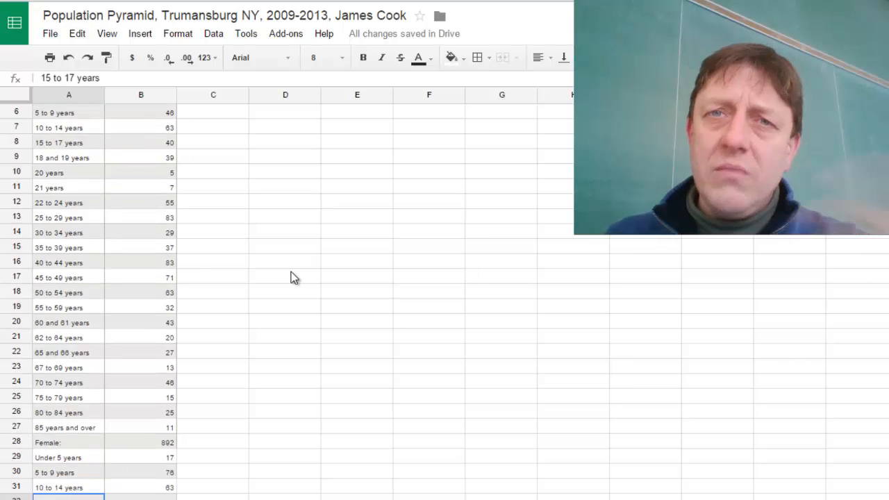
pyautogui.press('Down')
pyautogui.press('Down')
pyautogui.press('Down')
pyautogui.press('Down')
pyautogui.press('Down')
pyautogui.press('Down')
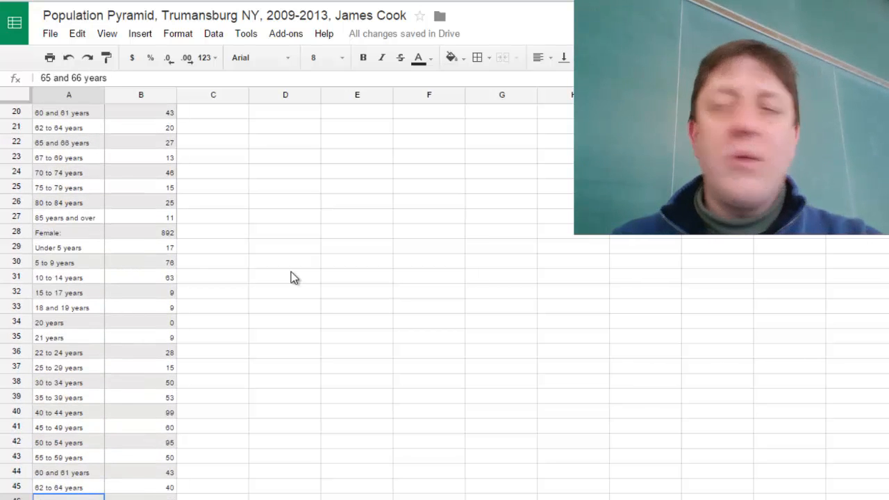
pyautogui.press('Down')
pyautogui.press('Down')
pyautogui.press('Down')
pyautogui.press('Down')
pyautogui.press('Down')
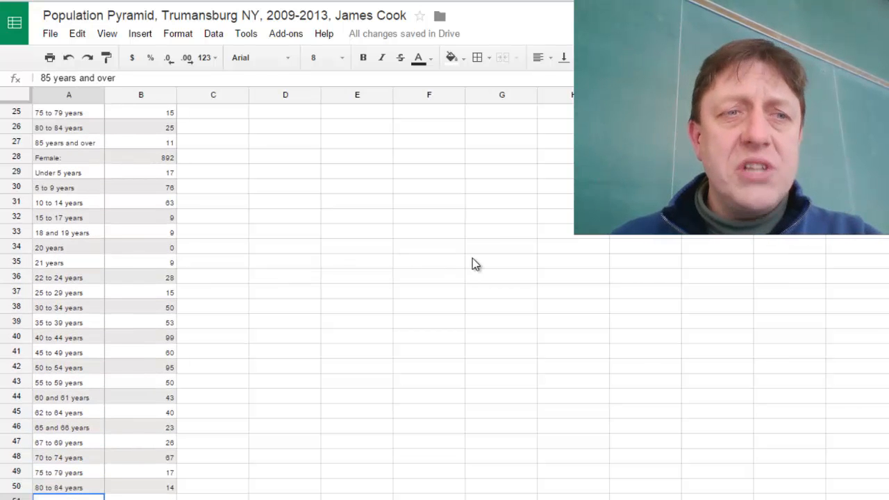
pyautogui.press('Down')
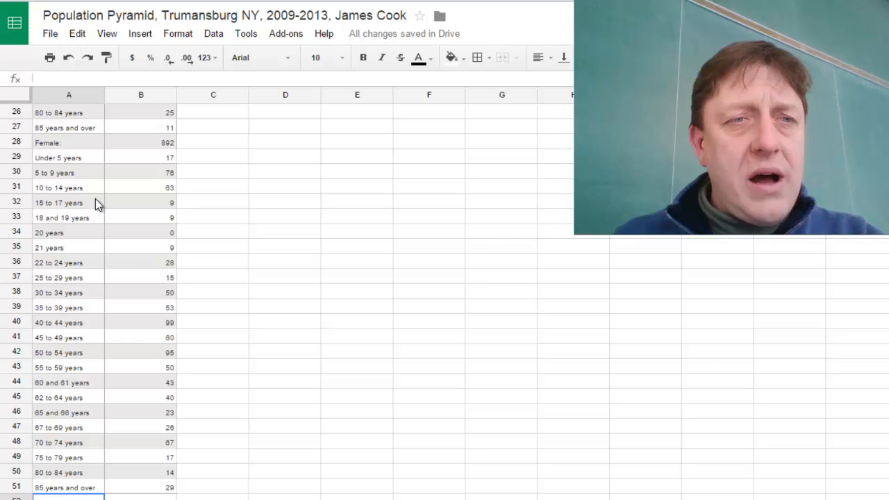
pyautogui.click(44, 144)
pyautogui.moveTo(111, 145); pyautogui.dragTo(156, 490)
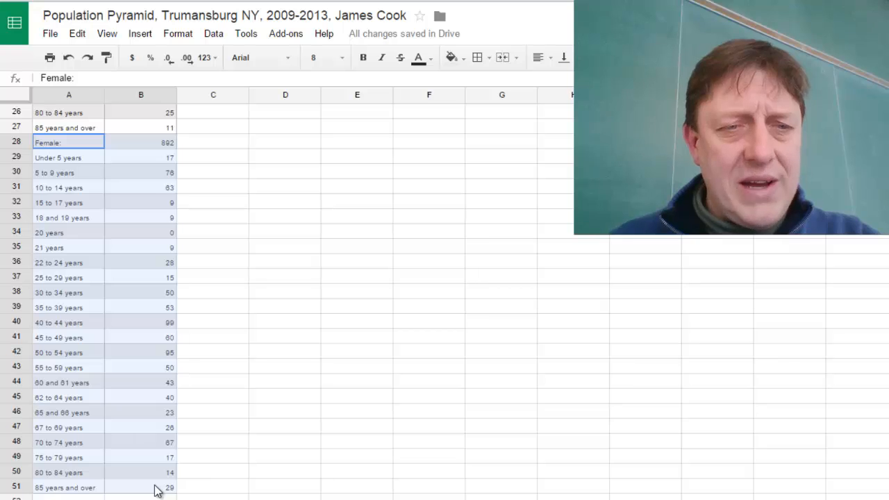
pyautogui.moveTo(156, 490); pyautogui.dragTo(160, 490)
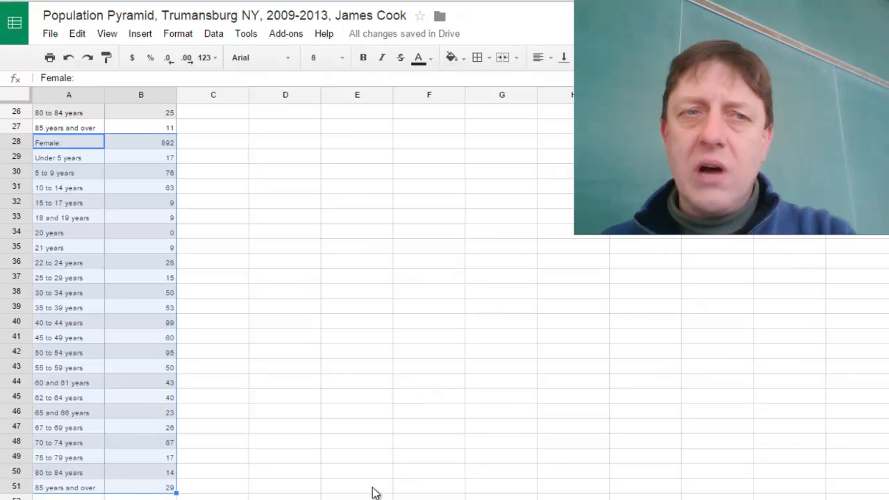
pyautogui.click(274, 336)
# Cut the whole female block, labels and estimates, from cells A28:B51
pyautogui.click(67, 140)
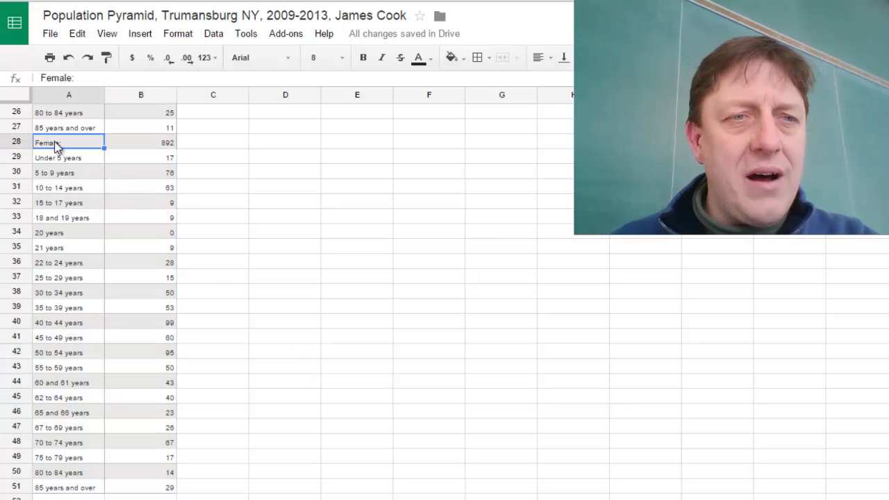
pyautogui.moveTo(59, 145); pyautogui.dragTo(150, 488)
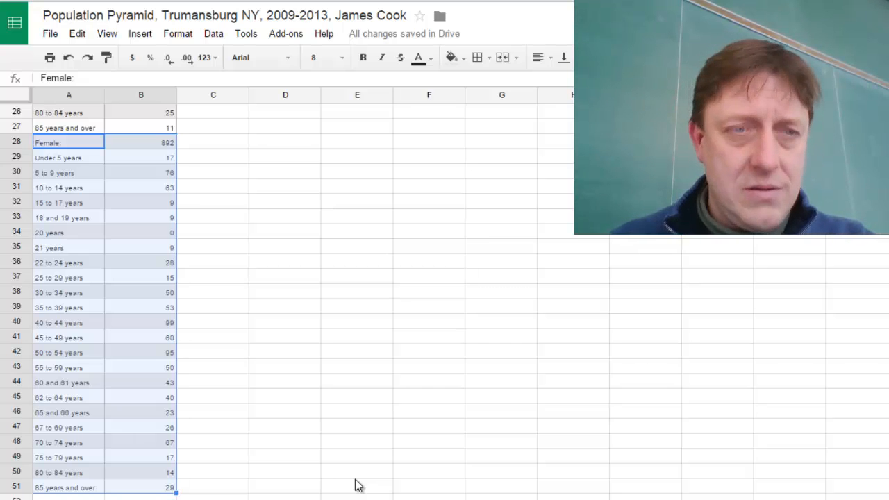
pyautogui.press('Right')
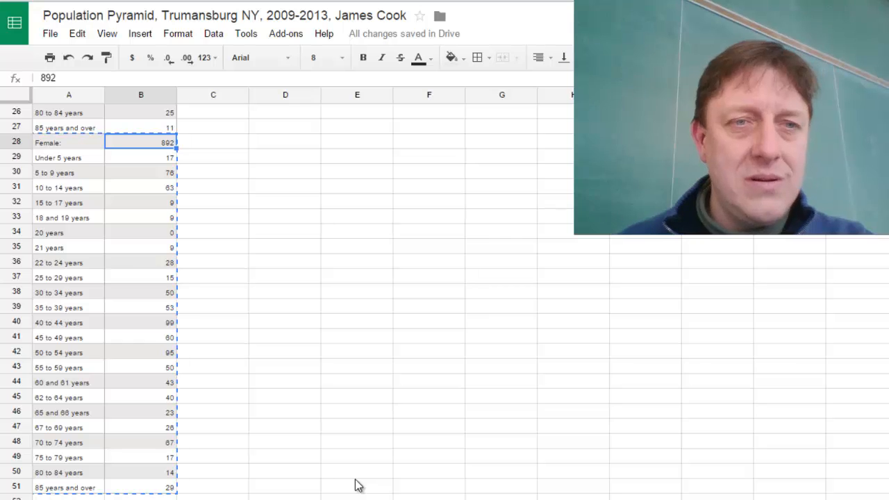
# Paste the cut female block starting at cell C4, beside the male data, and clear the selection
pyautogui.press('Right')
pyautogui.press('Up')
pyautogui.press('Up')
pyautogui.press('Up')
pyautogui.press('Up')
pyautogui.press('Up')
pyautogui.press('Up')
pyautogui.press('Up')
pyautogui.press('Up')
pyautogui.press('Up')
pyautogui.press('Up')
pyautogui.press('Up')
pyautogui.press('Up')
pyautogui.press('Up')
pyautogui.press('Up')
pyautogui.press('Up')
pyautogui.press('Up')
pyautogui.press('Up')
pyautogui.press('Up')
pyautogui.press('Up')
pyautogui.press('Up')
pyautogui.press('Up')
pyautogui.press('Up')
pyautogui.press('Up')
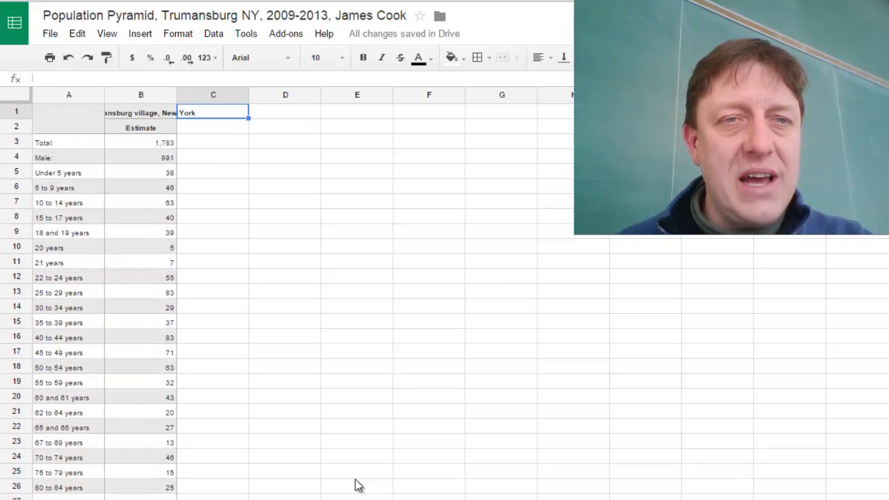
pyautogui.press('Down')
pyautogui.press('Down')
pyautogui.press('Down')
pyautogui.press('Down')
pyautogui.press('Down')
pyautogui.press('Down')
pyautogui.press('Down')
pyautogui.press('Down')
pyautogui.press('Down')
pyautogui.press('Down')
pyautogui.press('Down')
pyautogui.press('Down')
pyautogui.press('Down')
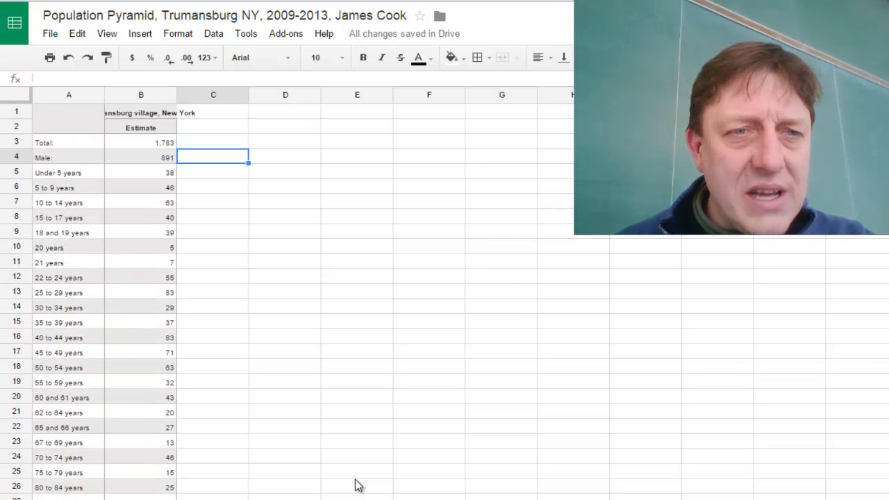
pyautogui.press('Down')
pyautogui.press('Down')
pyautogui.press('Down')
pyautogui.press('Down')
pyautogui.press('Down')
pyautogui.press('Down')
pyautogui.press('Down')
pyautogui.press('Down')
pyautogui.press('Down')
pyautogui.press('Down')
pyautogui.press('Down')
pyautogui.press('Down')
pyautogui.press('Down')
pyautogui.press('Down')
pyautogui.press('Down')
pyautogui.press('Down')
pyautogui.press('Down')
pyautogui.press('Up')
pyautogui.press('Up')
pyautogui.press('Up')
pyautogui.press('Up')
pyautogui.press('Up')
pyautogui.press('Up')
pyautogui.press('Up')
pyautogui.press('Up')
pyautogui.press('Up')
pyautogui.press('Up')
pyautogui.press('Up')
pyautogui.press('Up')
pyautogui.press('Up')
pyautogui.press('Up')
pyautogui.press('Up')
pyautogui.press('Up')
pyautogui.press('Up')
pyautogui.press('Up')
pyautogui.press('Up')
pyautogui.press('Up')
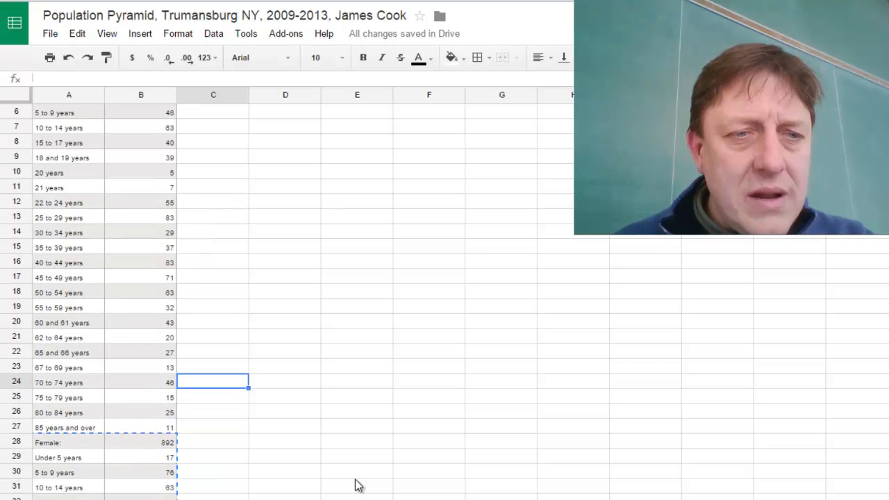
pyautogui.press('Up')
pyautogui.press('Up')
pyautogui.press('Up')
pyautogui.press('Up')
pyautogui.press('Up')
pyautogui.press('Up')
pyautogui.press('Up')
pyautogui.press('Up')
pyautogui.press('Down')
pyautogui.press('Down')
pyautogui.press('Down')
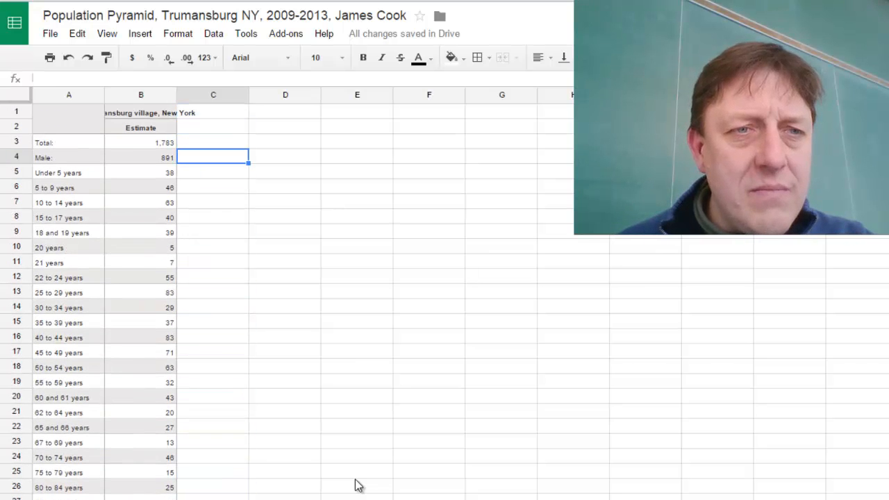
pyautogui.press('Left')
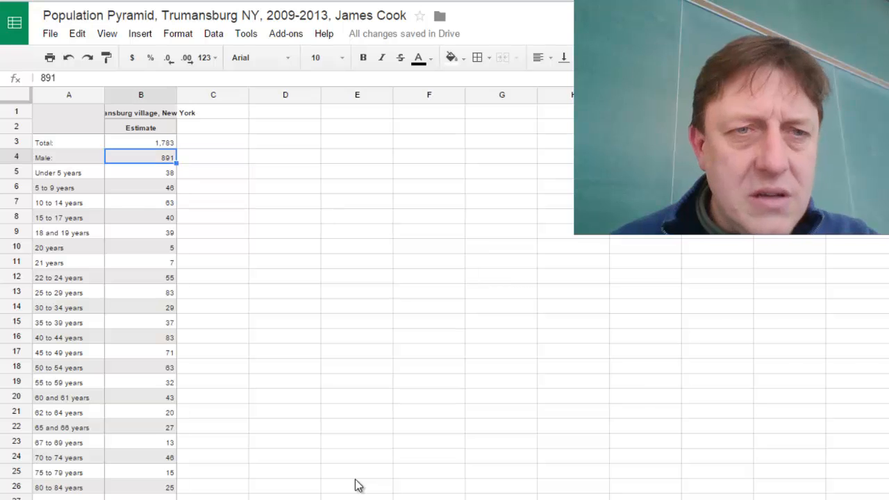
pyautogui.press('Right')
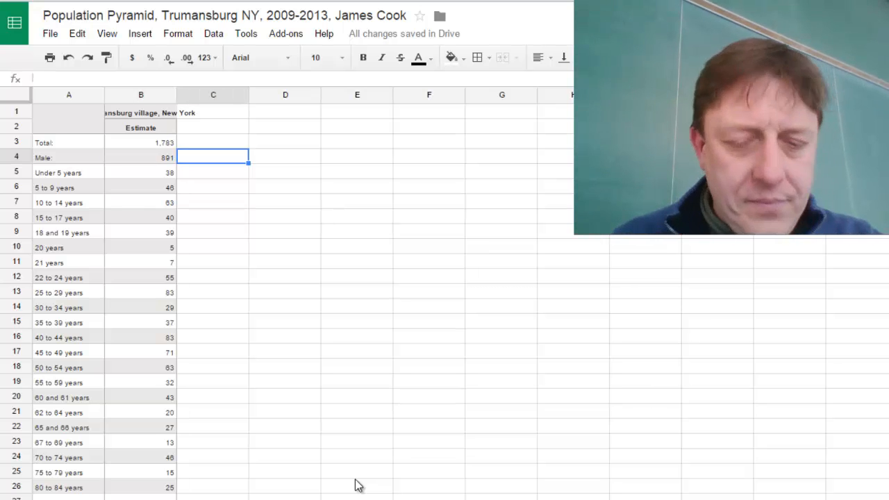
pyautogui.hotkey('ctrl', 'v')
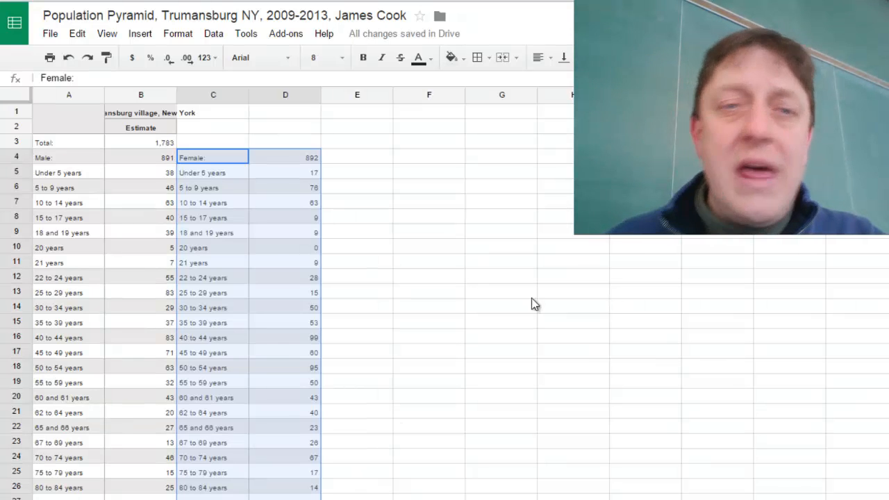
pyautogui.click(423, 287)
pyautogui.hotkey('shift', 'Up')
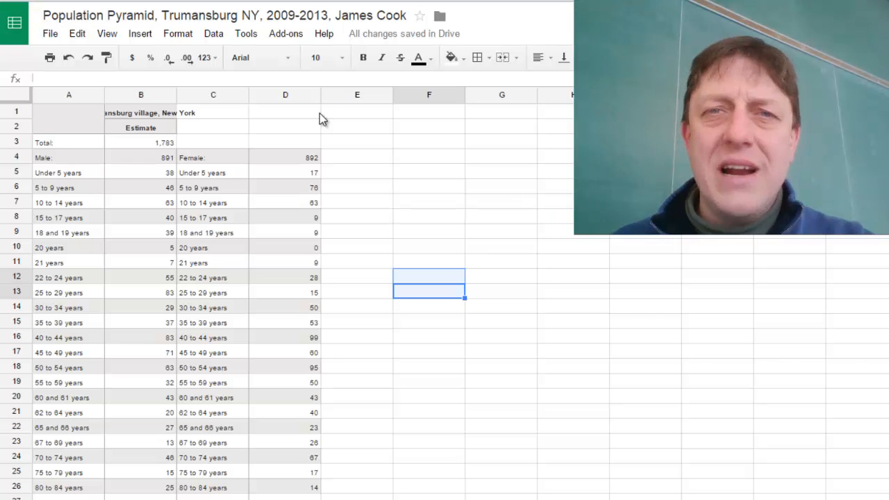
# Delete rows 1 and 2, which hold the Trumansburg village and Estimate headings
pyautogui.click(147, 118)
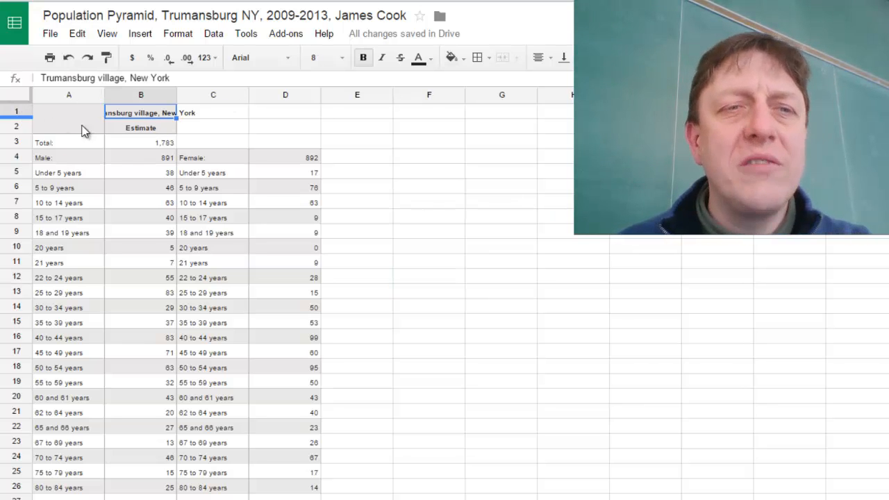
pyautogui.click(145, 128)
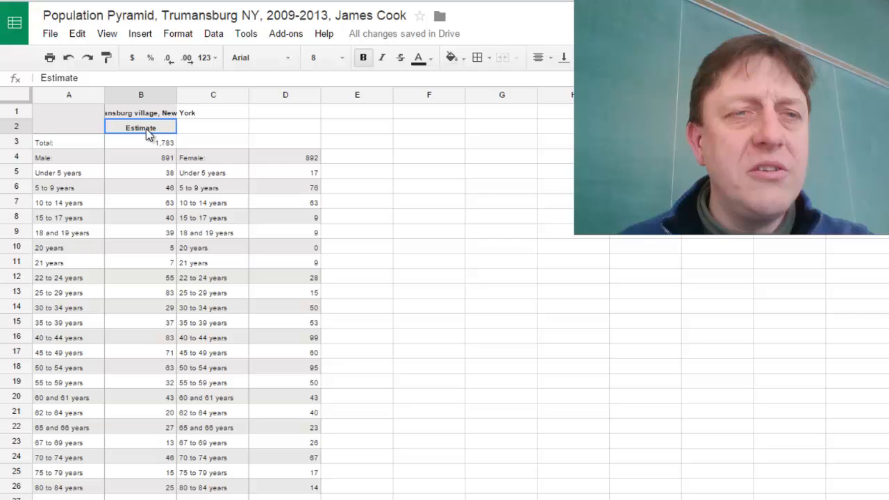
pyautogui.click(18, 112)
pyautogui.click(20, 111)
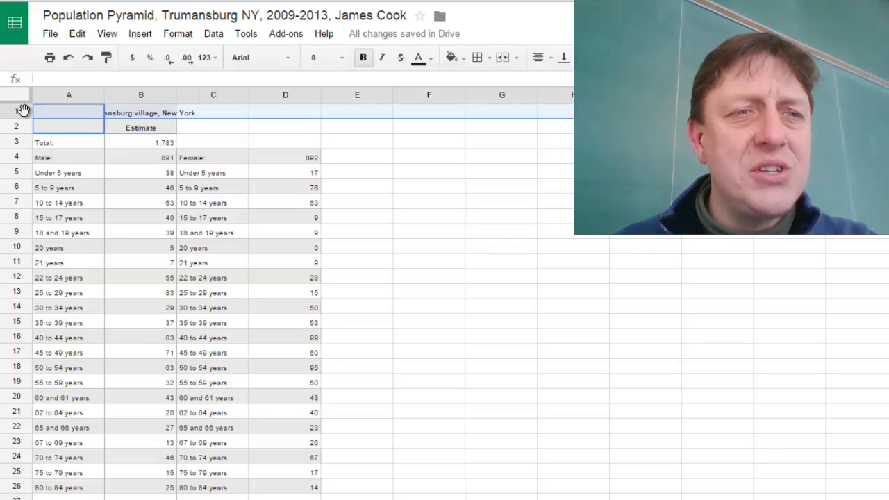
pyautogui.moveTo(12, 111)
pyautogui.mouseDown()
pyautogui.moveTo(18, 135)
pyautogui.moveTo(14, 109)
pyautogui.mouseUp()
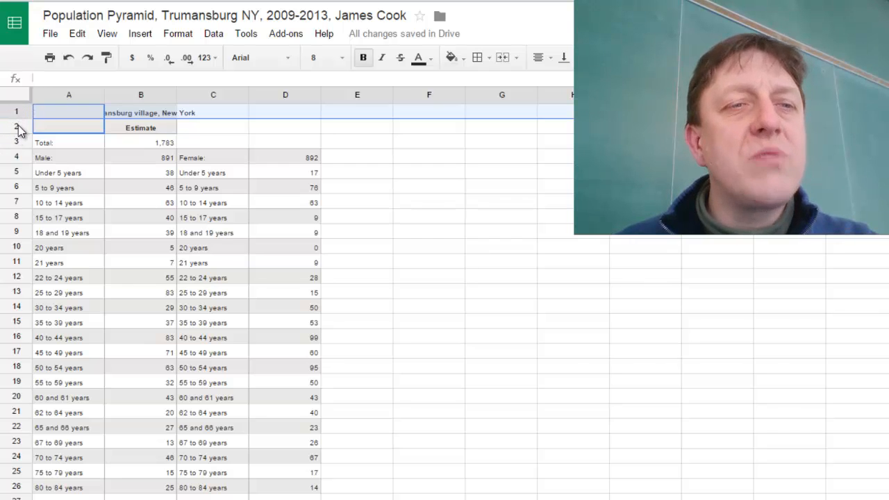
pyautogui.click(14, 127)
pyautogui.click(14, 117)
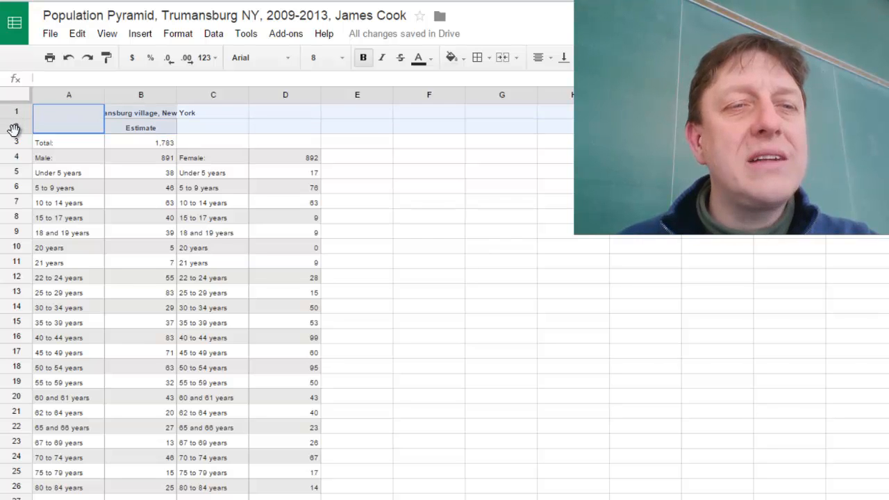
pyautogui.click(15, 127)
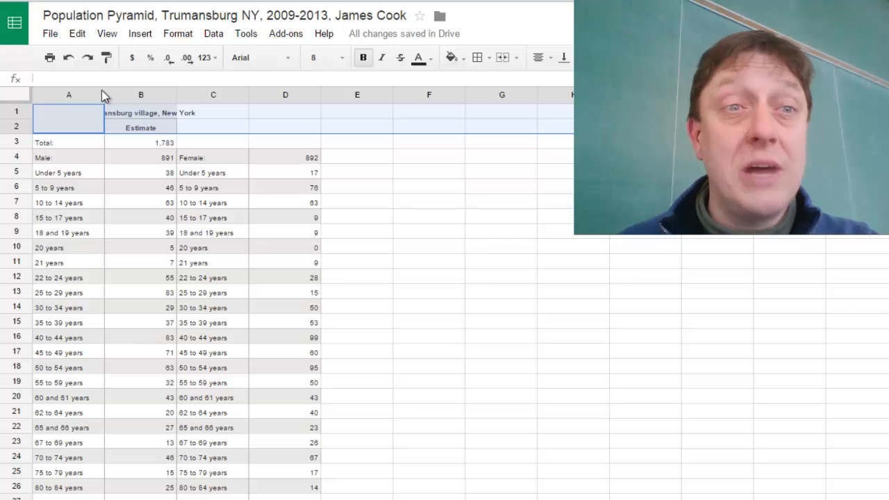
pyautogui.click(76, 34)
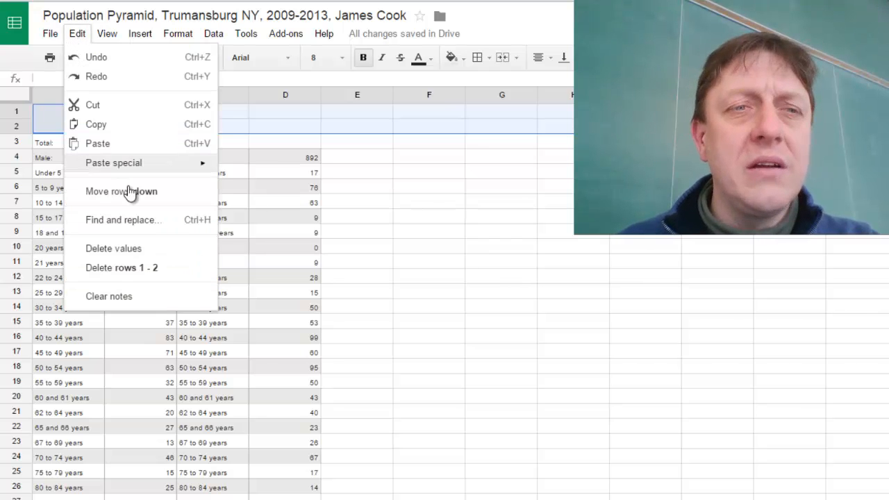
pyautogui.click(115, 268)
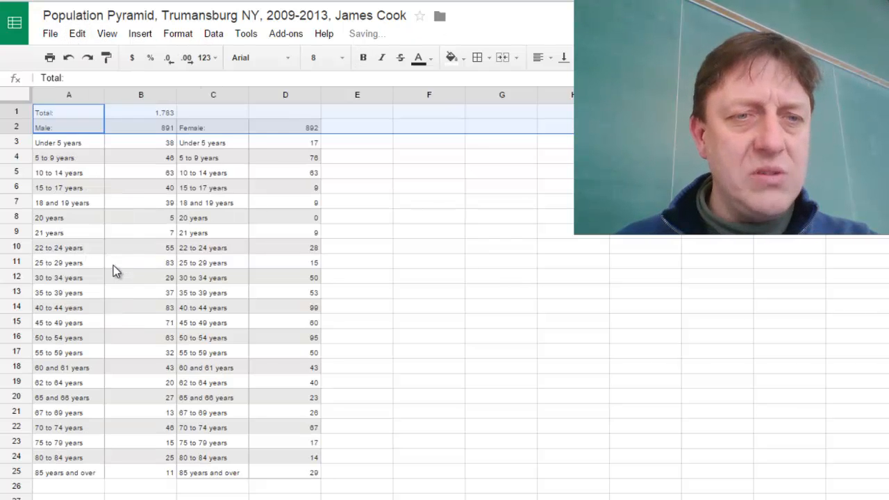
pyautogui.click(391, 186)
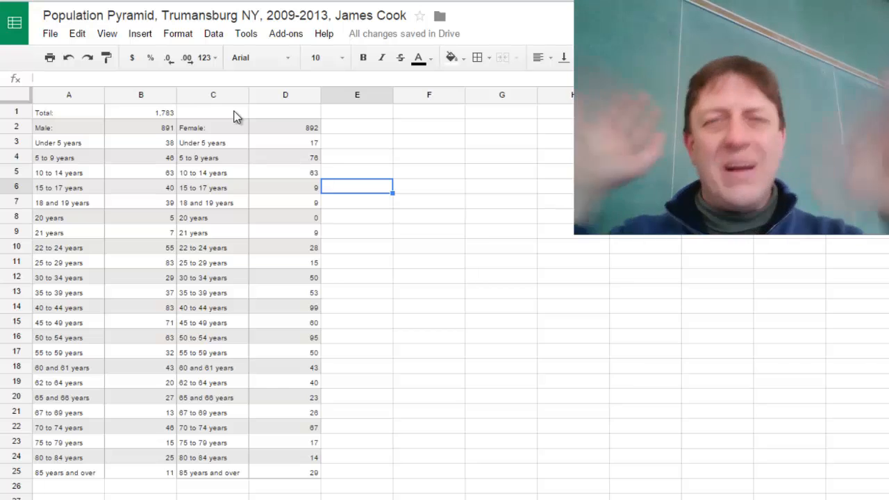
# Delete row 1, which holds the total population
pyautogui.click(16, 112)
pyautogui.click(77, 34)
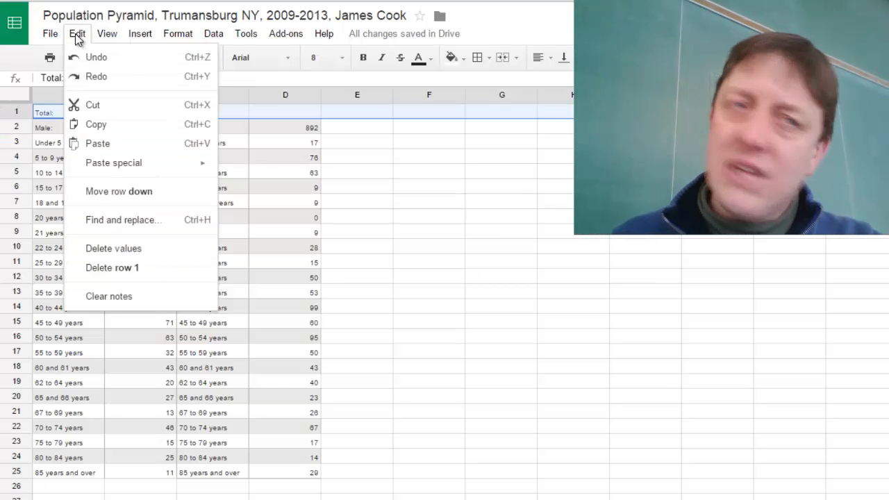
pyautogui.click(95, 266)
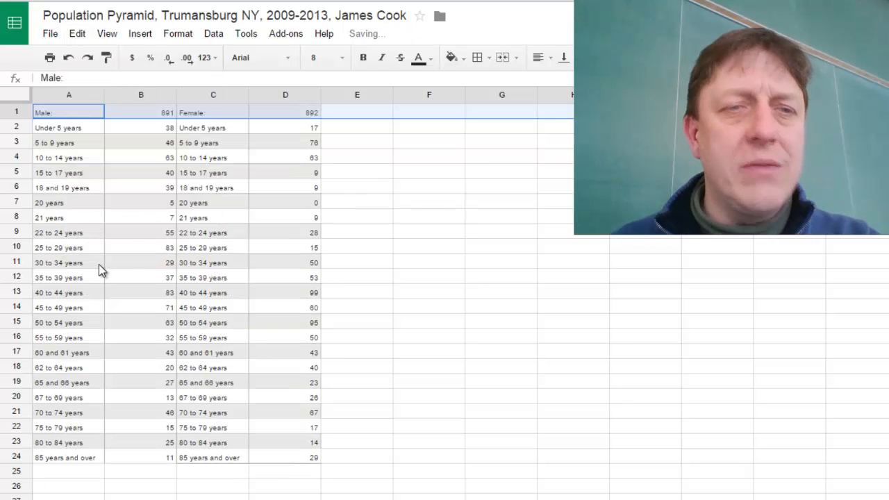
pyautogui.rightClick(402, 178)
pyautogui.click(348, 127)
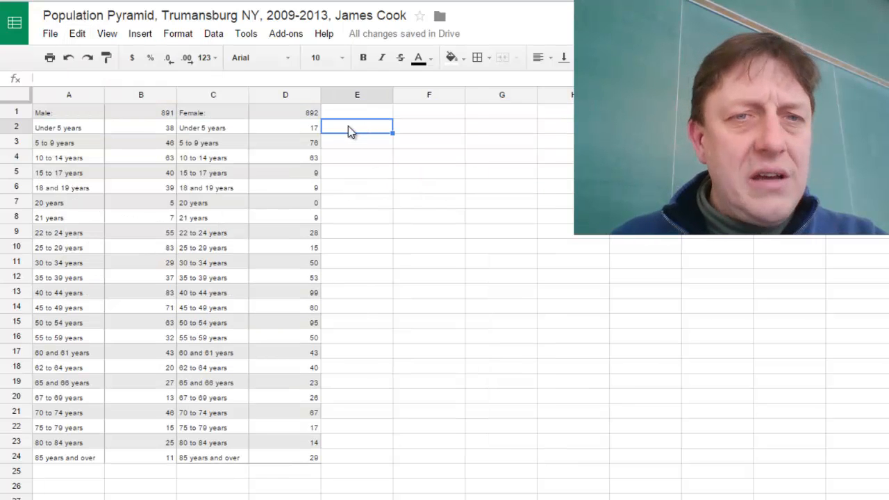
# Clear the overall male and female totals from cells B1 and D1
pyautogui.click(167, 115)
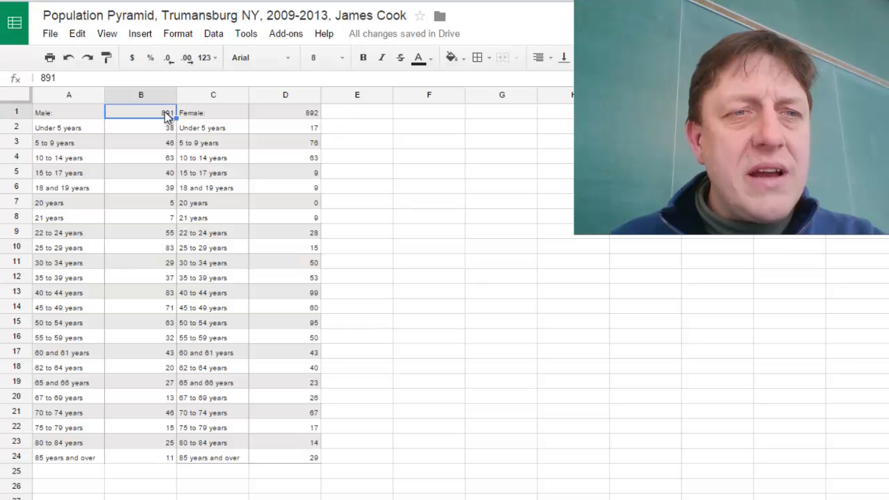
pyautogui.click(288, 114)
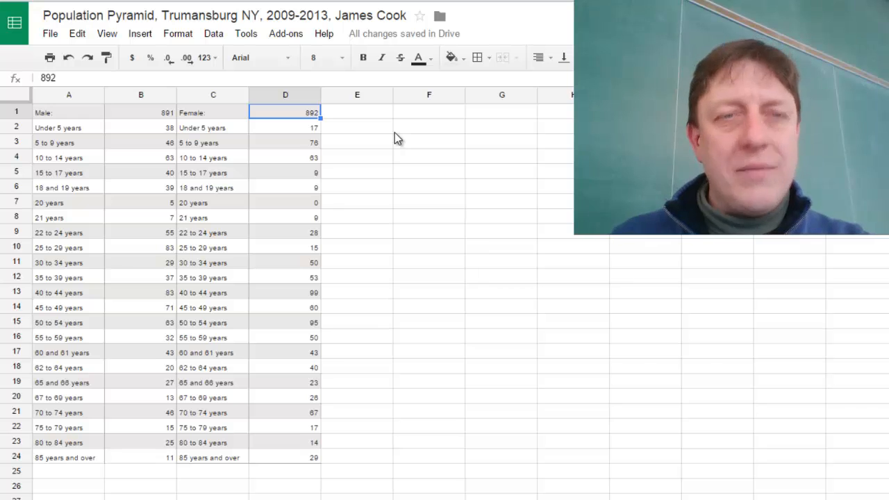
pyautogui.press('Delete')
pyautogui.press('Left')
pyautogui.press('Left')
pyautogui.press('Delete')
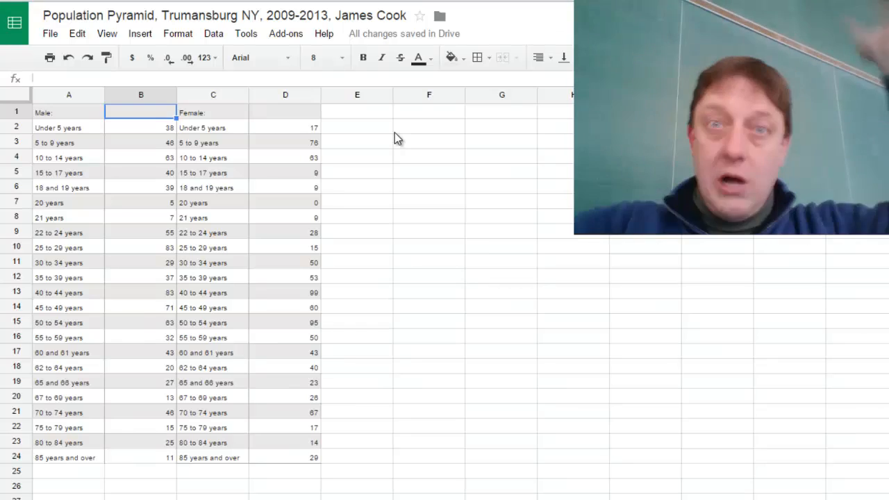
# Enter the headings "Male" in cell B1 and "Female" in cell D1
pyautogui.press('Left')
pyautogui.press('Right')
pyautogui.write('Male')
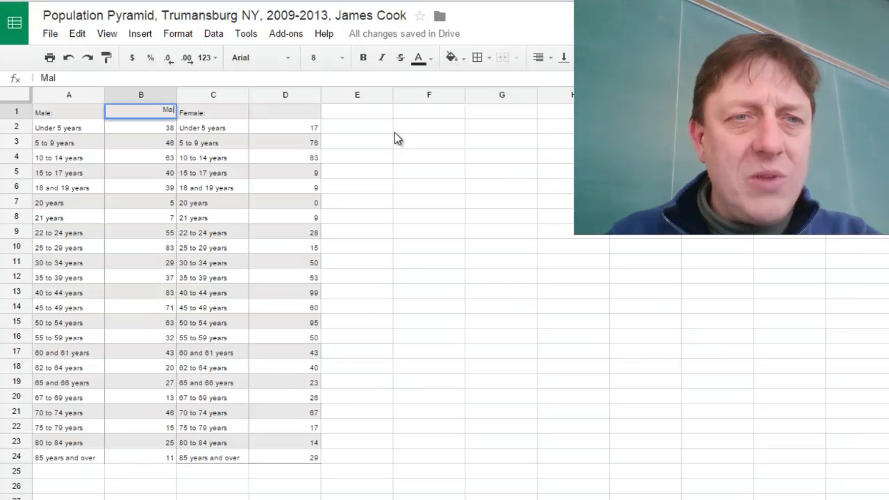
pyautogui.press('Right')
pyautogui.press('Right')
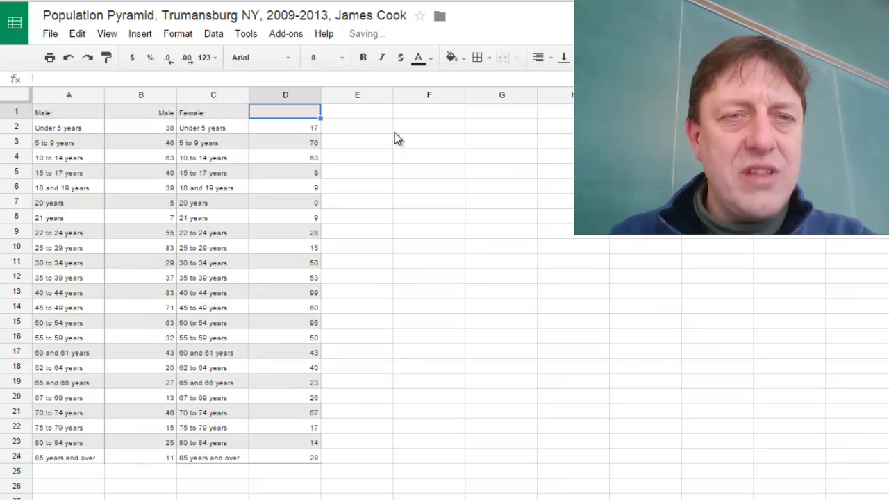
pyautogui.write('Female')
pyautogui.press('Right')
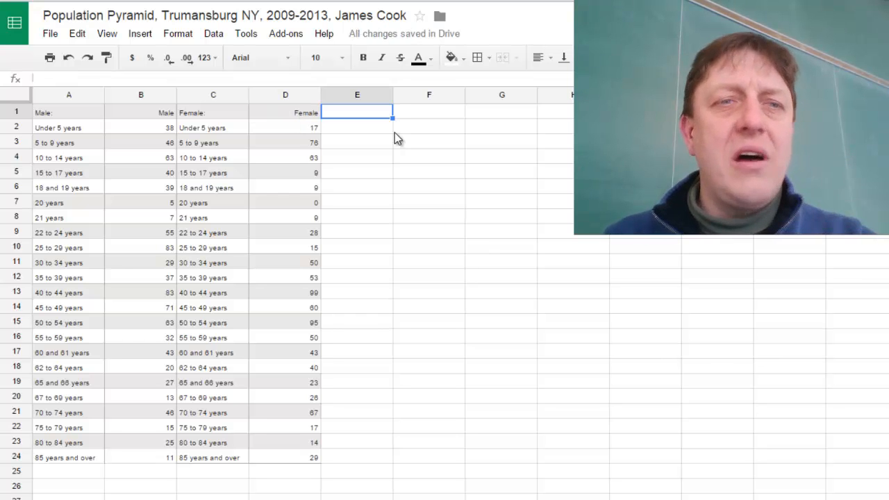
# Clear the old "Male:" and "Female:" labels from cells A1 and C1
pyautogui.press('Left')
pyautogui.press('Left')
pyautogui.press('Left')
pyautogui.press('Left')
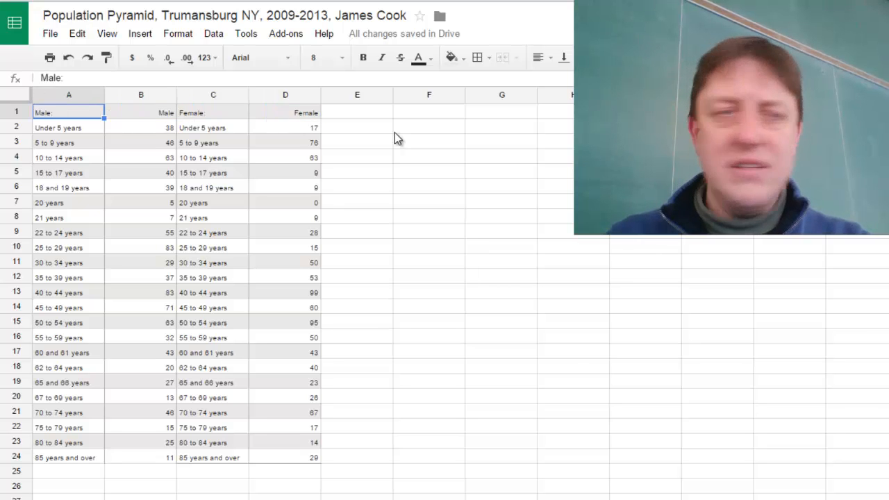
pyautogui.press('Delete')
pyautogui.press('Right')
pyautogui.press('Right')
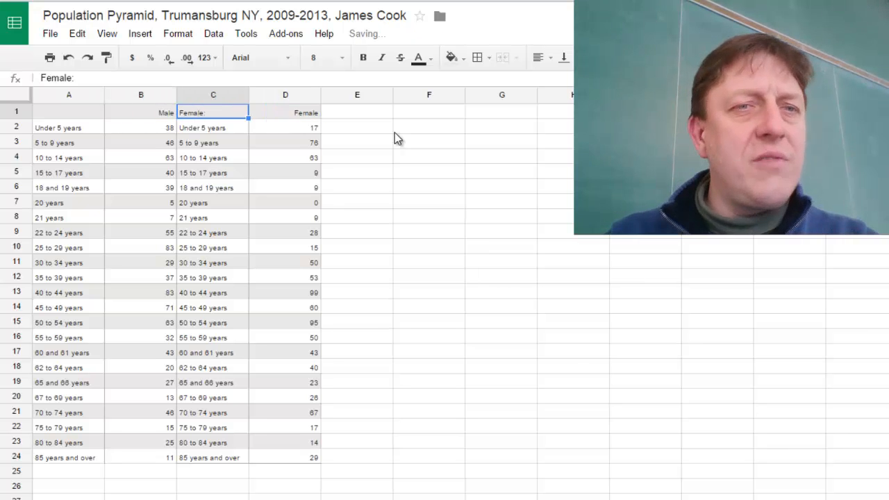
pyautogui.press('Delete')
pyautogui.press('Right')
pyautogui.press('Right')
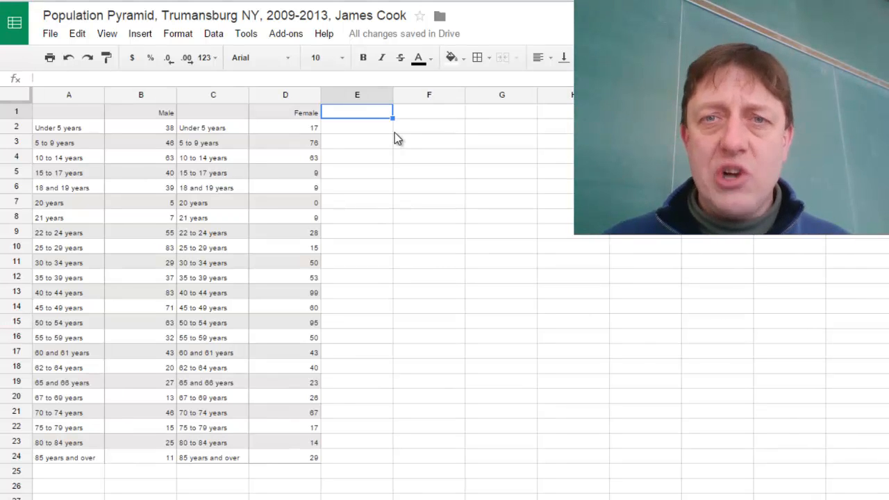
# Delete column C, which repeats the age group labels between the male and female counts
pyautogui.click(214, 95)
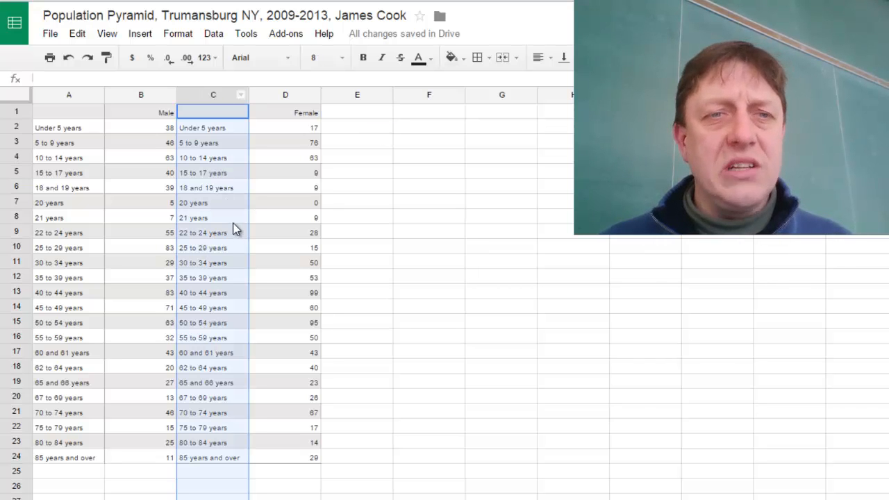
pyautogui.click(368, 154)
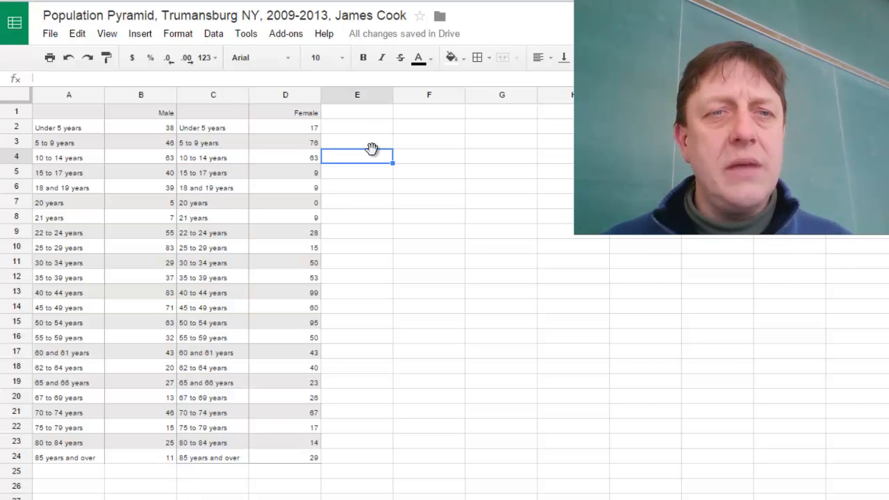
pyautogui.click(200, 94)
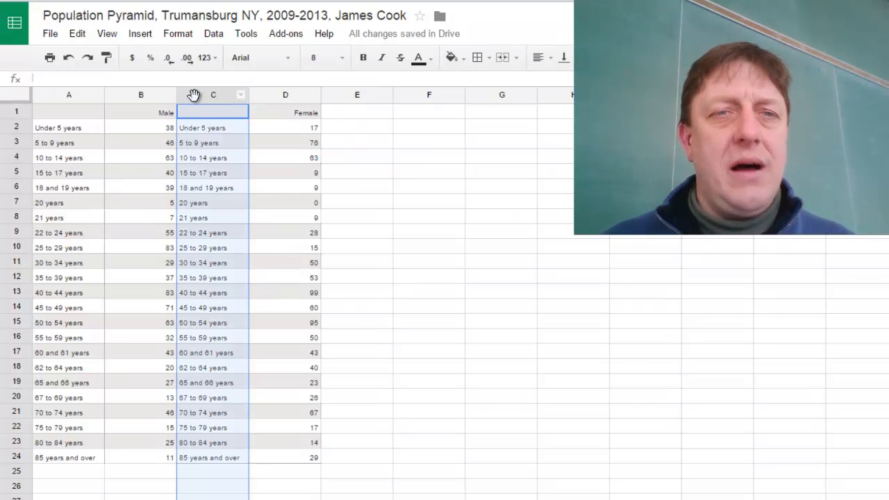
pyautogui.click(79, 35)
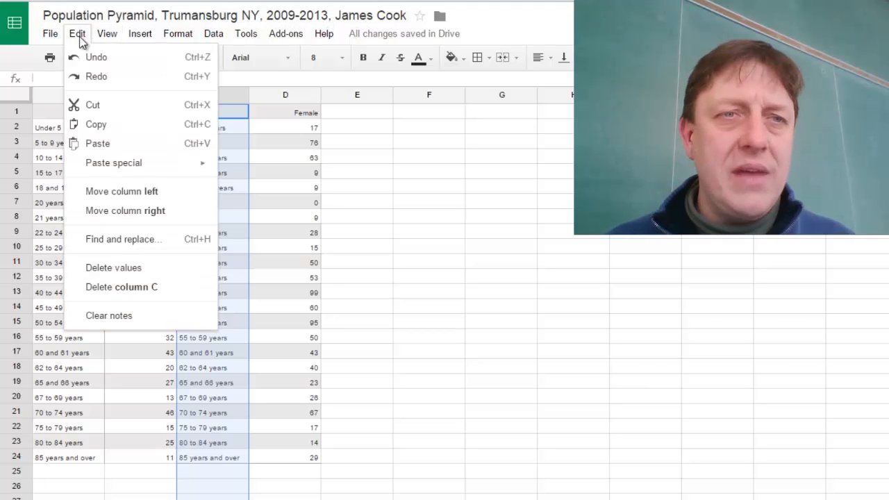
pyautogui.click(142, 286)
pyautogui.click(354, 292)
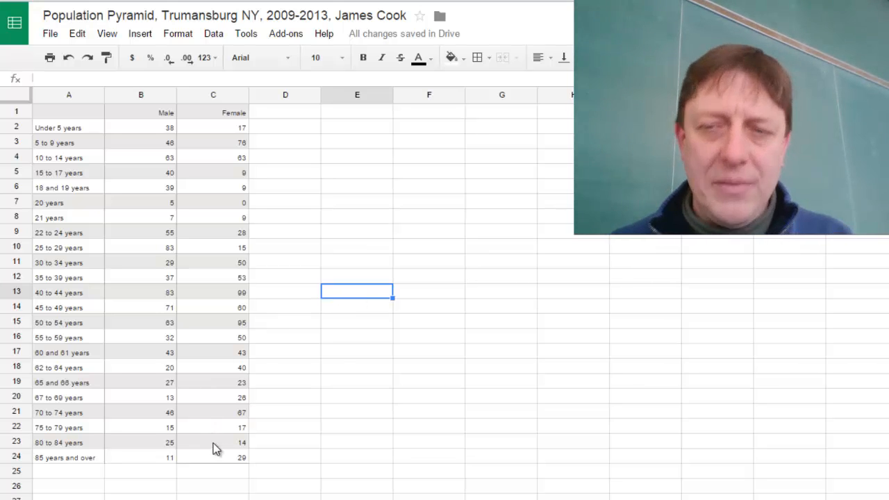
pyautogui.moveTo(225, 453); pyautogui.dragTo(60, 98)
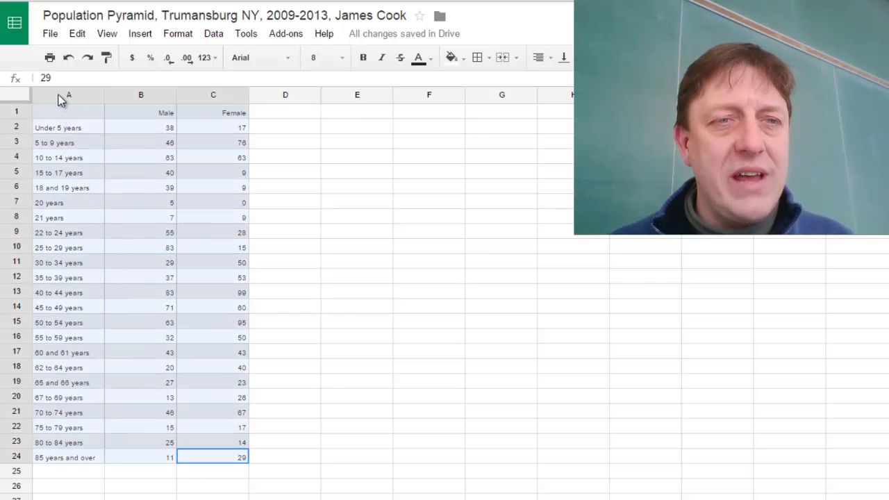
pyautogui.rightClick(59, 97)
pyautogui.click(344, 399)
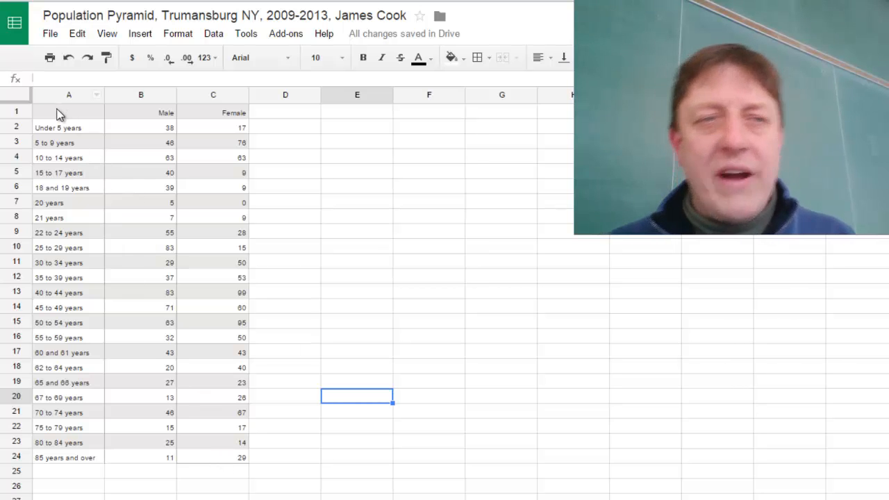
# Insert a horizontal bar chart with separate male and female bars from A1:C24 and place it beside the data, clear of columns A to C
pyautogui.moveTo(55, 116); pyautogui.dragTo(217, 456)
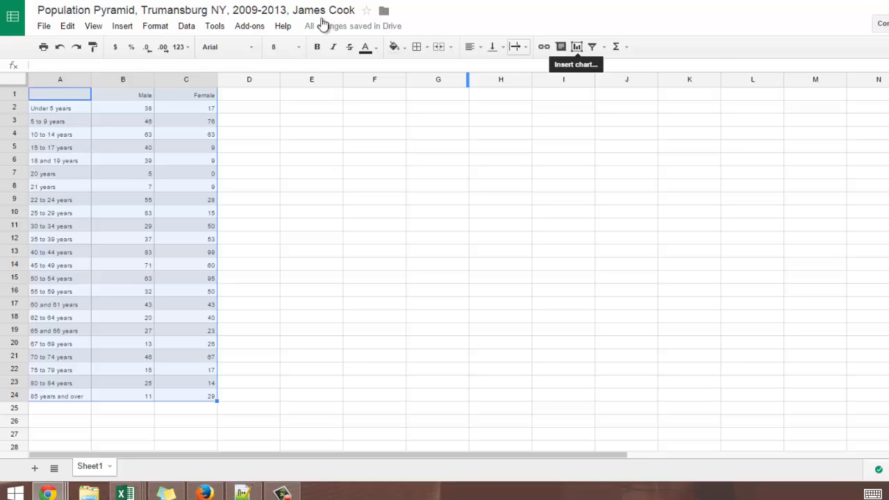
pyautogui.click(121, 29)
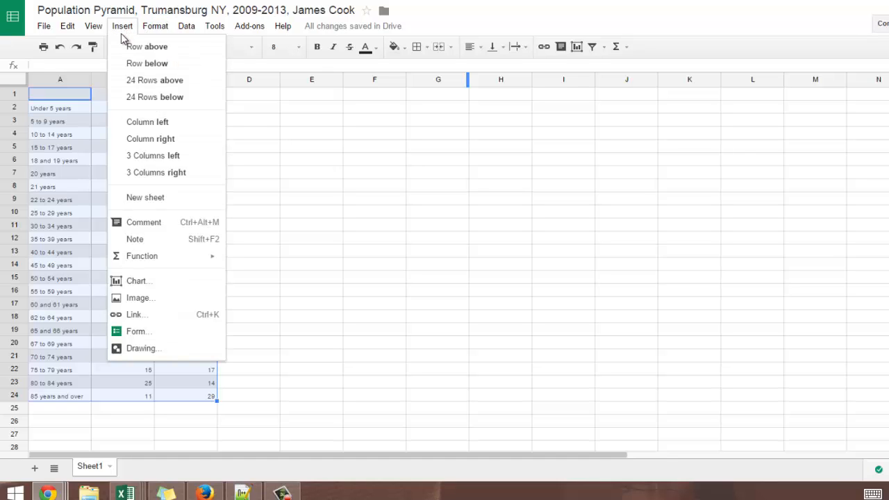
pyautogui.click(170, 285)
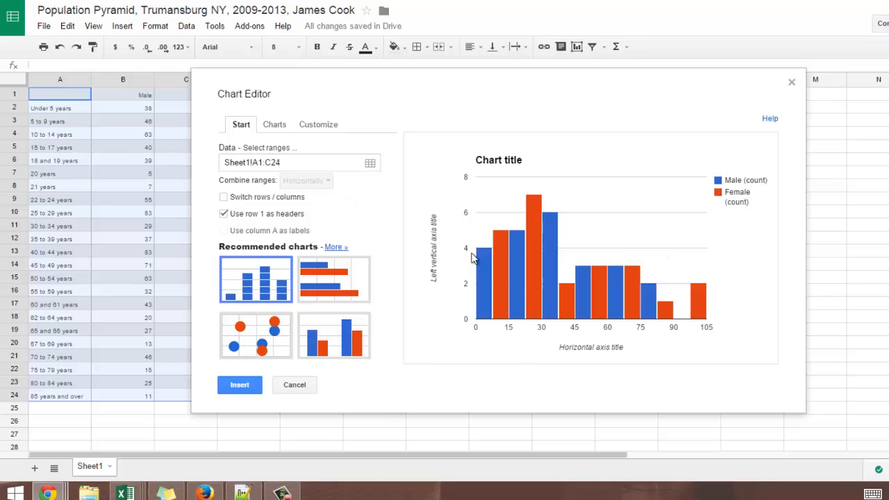
pyautogui.click(340, 278)
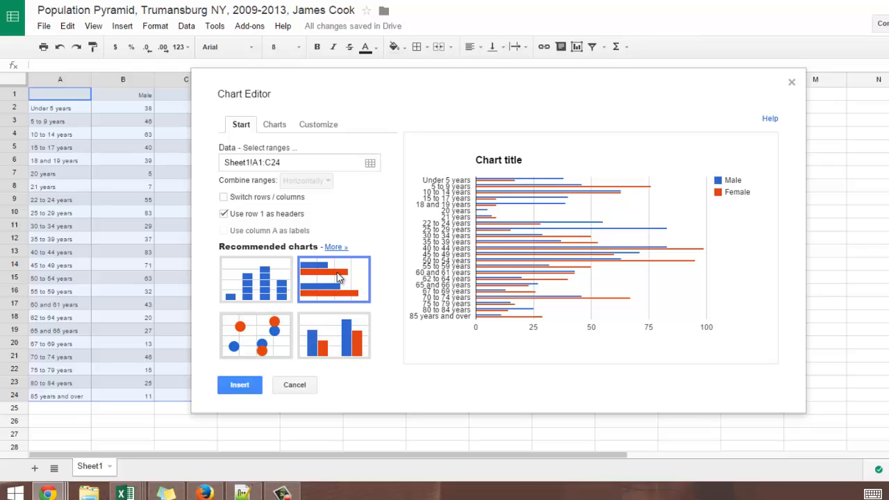
pyautogui.click(234, 386)
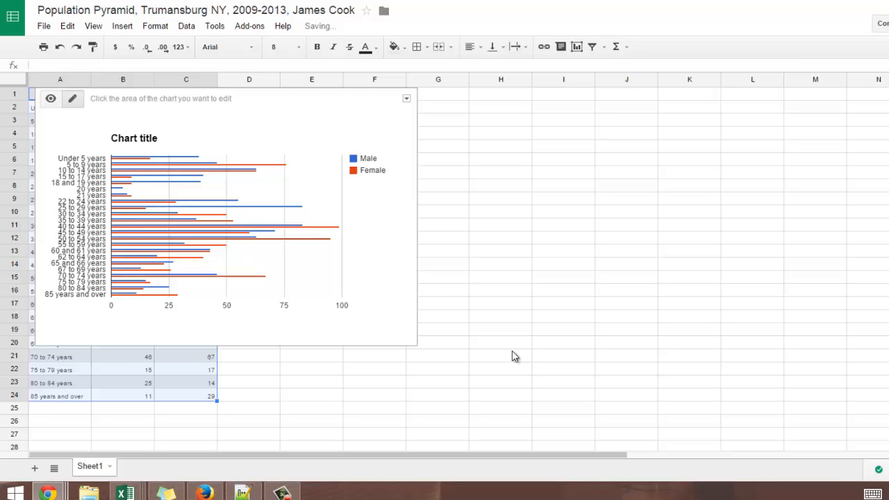
pyautogui.moveTo(264, 102); pyautogui.dragTo(476, 119)
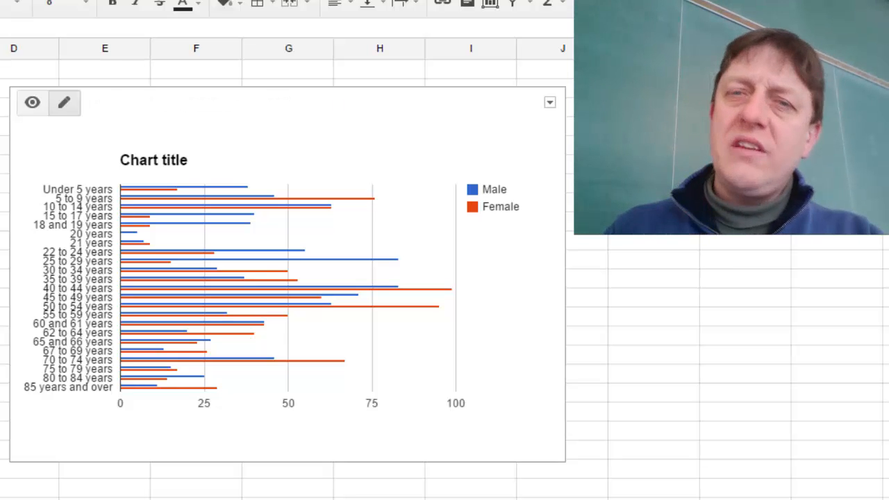
# Turn on the Reverse feature in the chart's advanced customization and update the chart
pyautogui.click(547, 105)
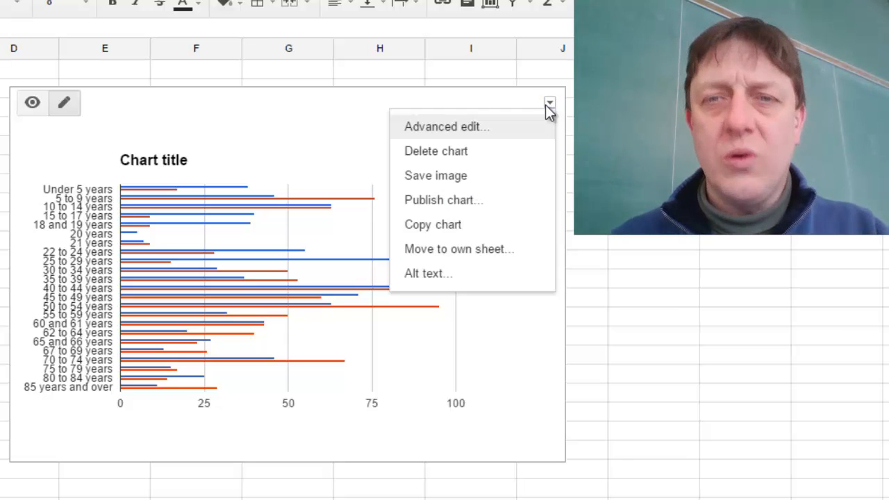
pyautogui.click(486, 129)
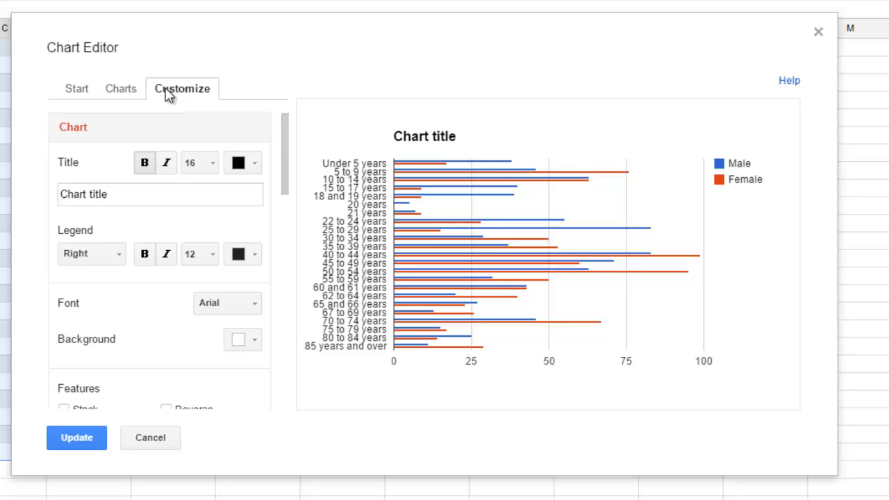
pyautogui.click(76, 90)
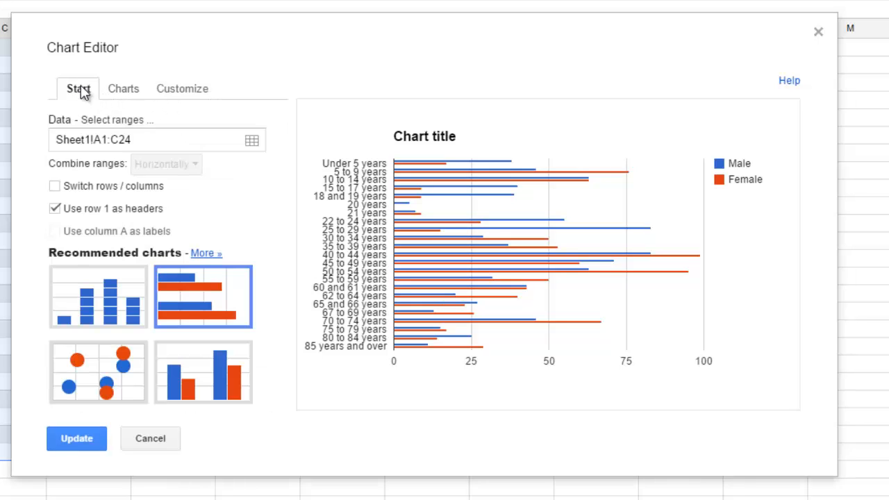
pyautogui.click(116, 93)
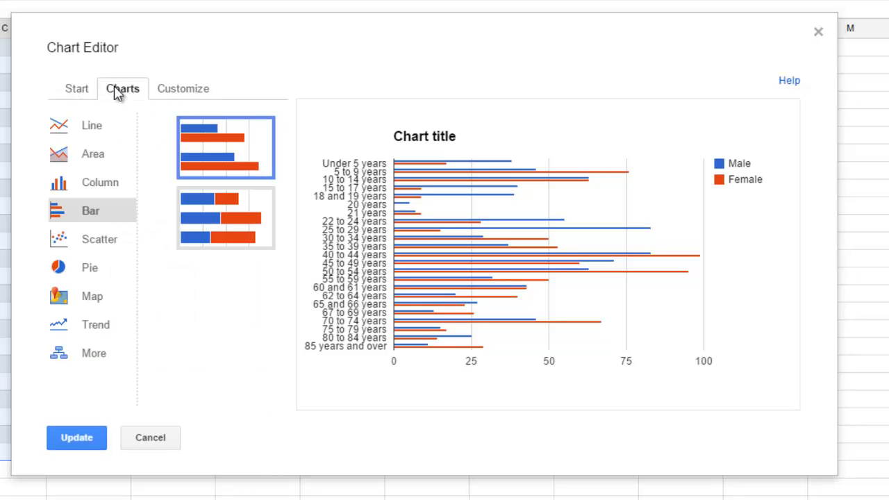
pyautogui.click(168, 84)
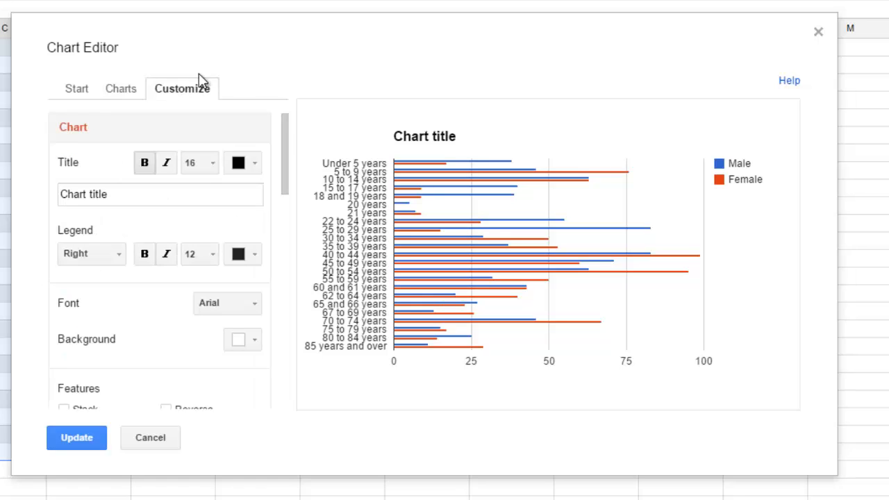
pyautogui.moveTo(285, 129); pyautogui.dragTo(286, 184)
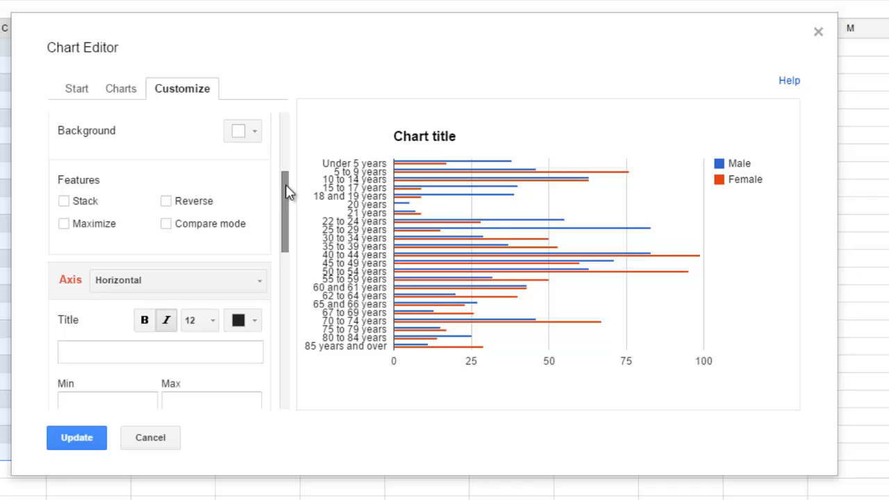
pyautogui.click(166, 201)
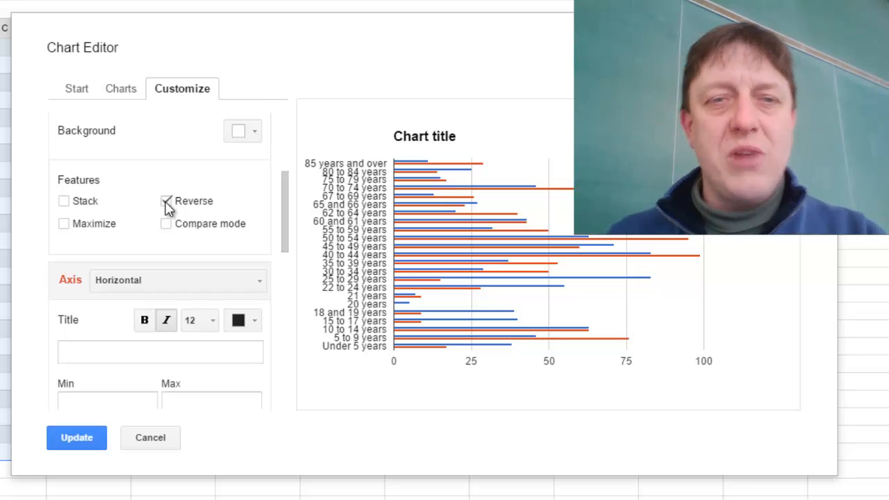
pyautogui.click(78, 438)
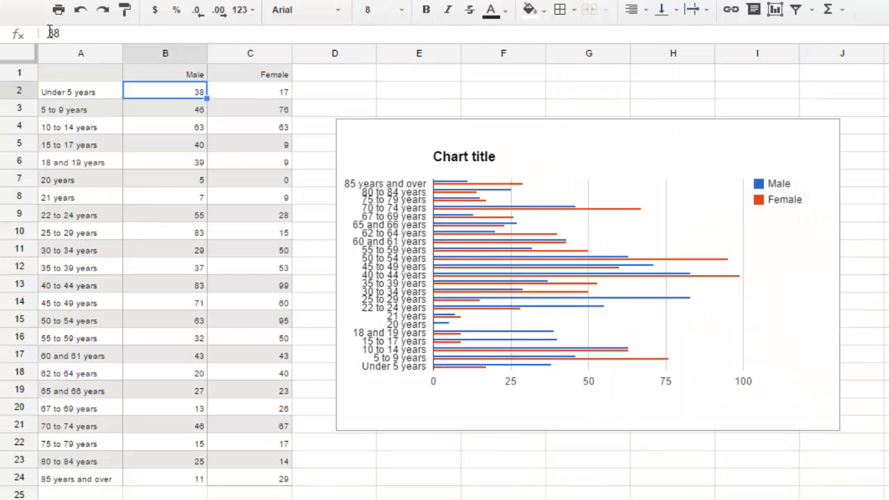
# Make the male counts in B2 to B4 negative: -38, -46 and -63
pyautogui.click(154, 108)
pyautogui.click(162, 93)
pyautogui.click(49, 35)
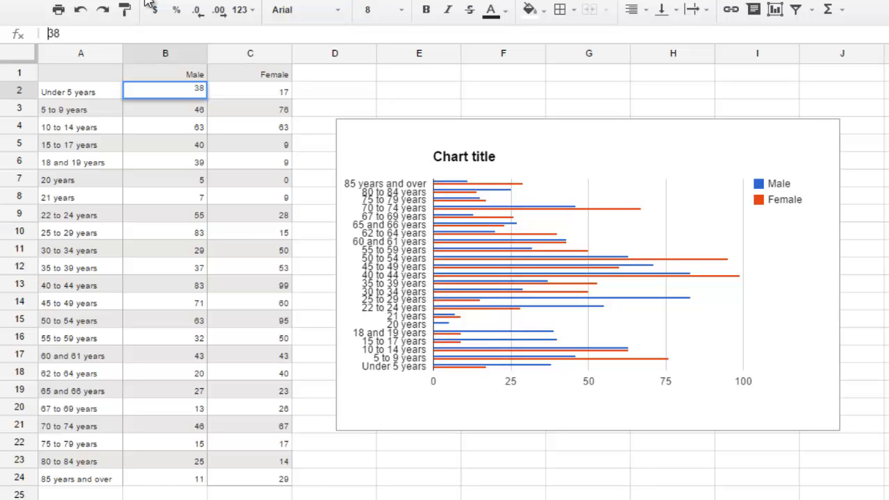
pyautogui.write('-')
pyautogui.press('Return')
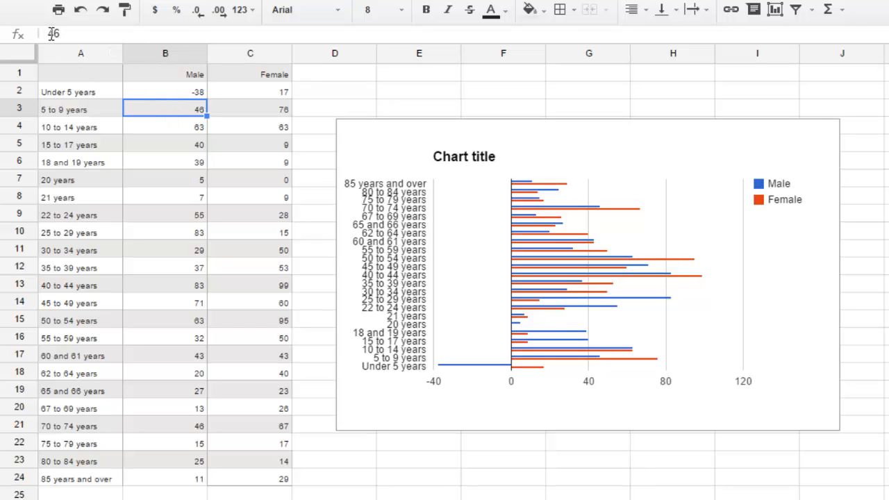
pyautogui.click(48, 34)
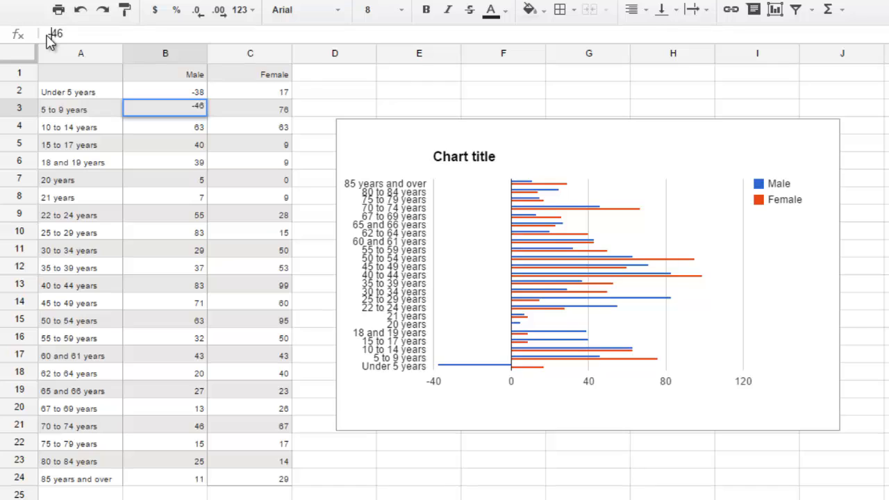
pyautogui.press('Return')
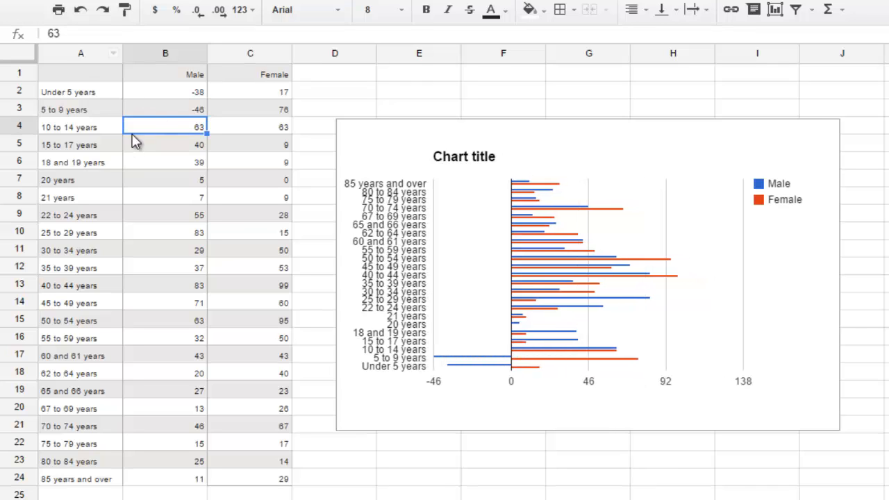
pyautogui.click(50, 34)
pyautogui.write('-')
pyautogui.press('Return')
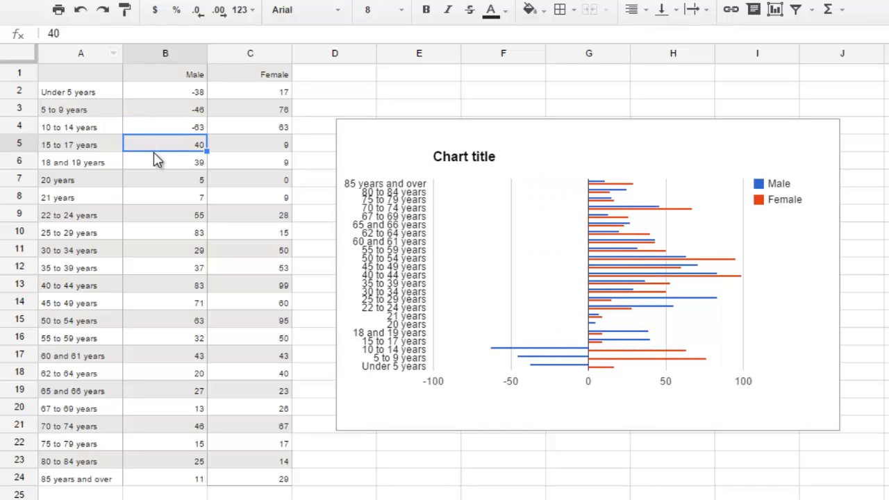
# Make the male counts in B5 to B7 negative: -40, -39 and -5
pyautogui.click(50, 34)
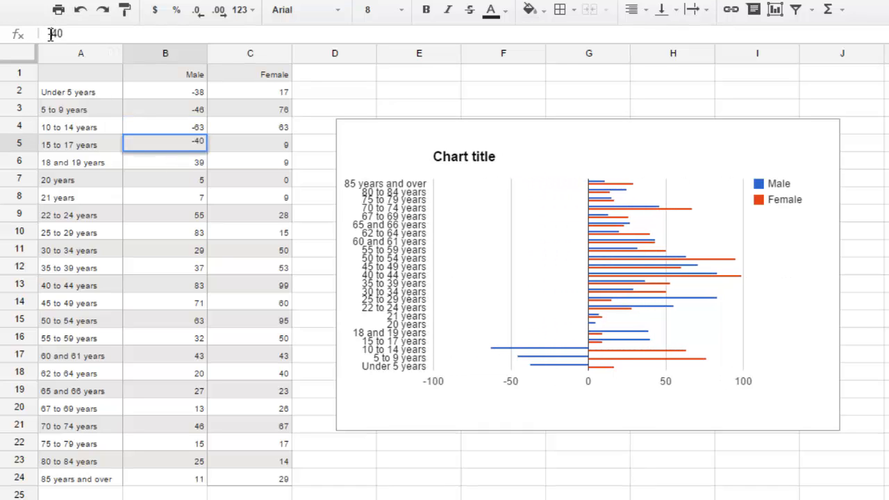
pyautogui.write('-')
pyautogui.press('Return')
pyautogui.click(50, 34)
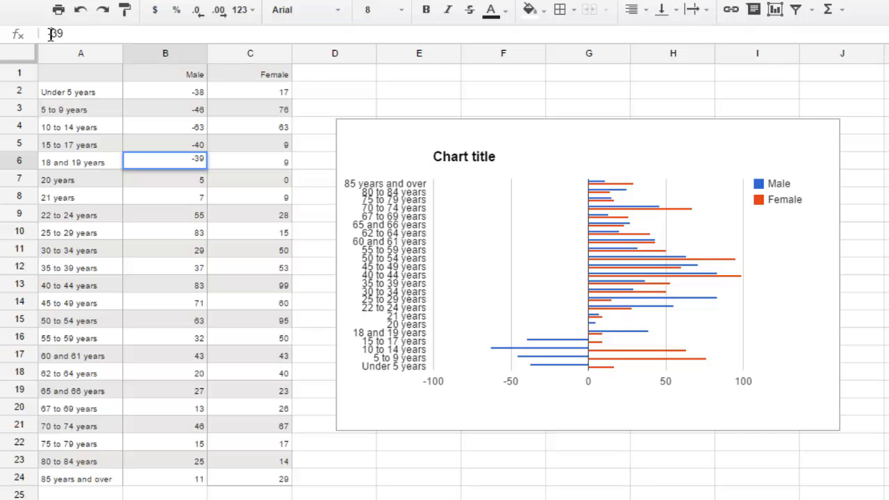
pyautogui.write('-')
pyautogui.press('Return')
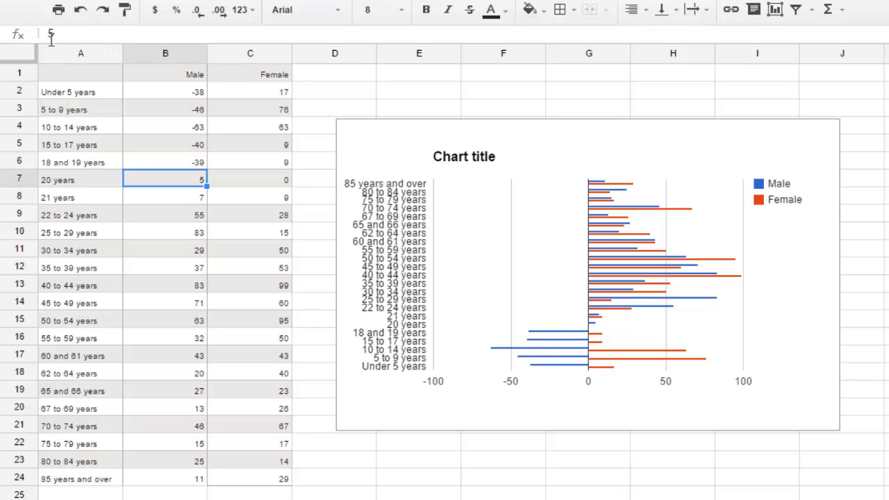
pyautogui.click(51, 34)
pyautogui.write('-')
pyautogui.press('Return')
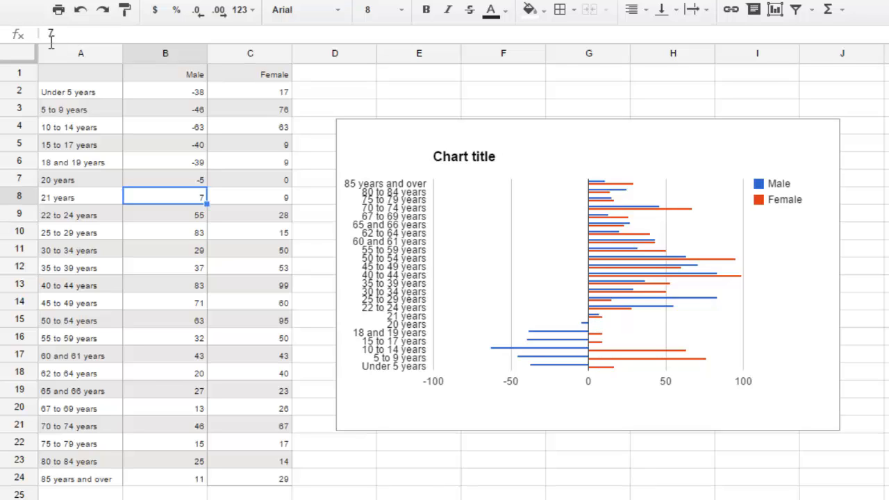
# Make the male counts in B8 to B11 negative: -7, -55, -83 and -29
pyautogui.click(52, 33)
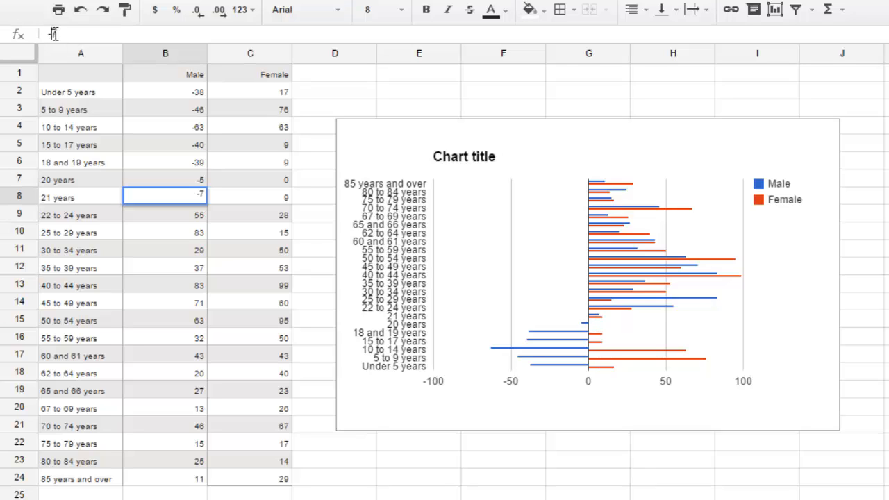
pyautogui.write('-')
pyautogui.press('Return')
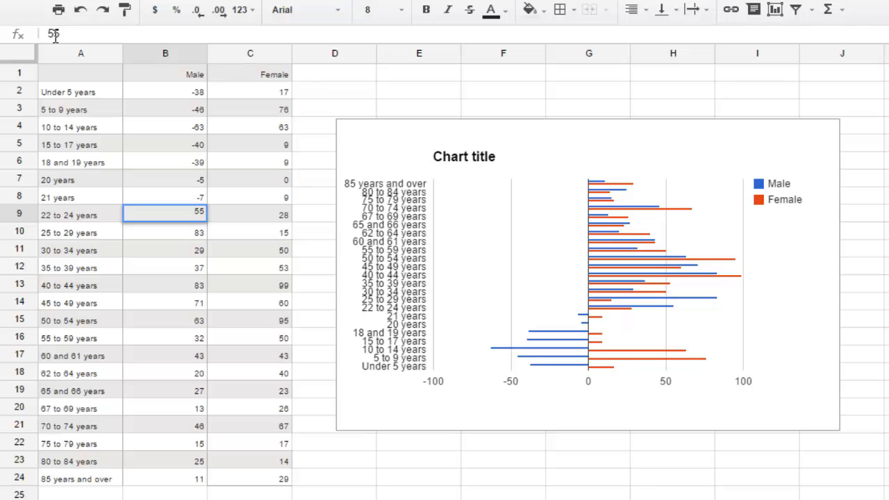
pyautogui.write('-')
pyautogui.press('Return')
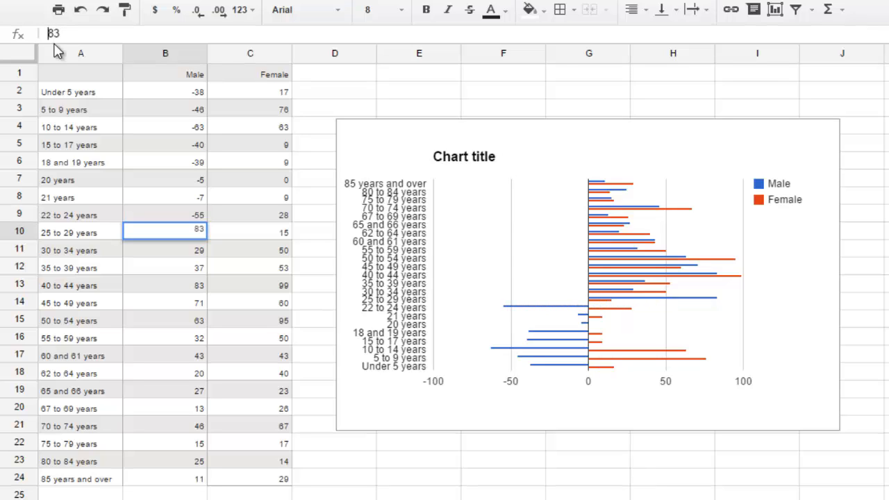
pyautogui.write('-')
pyautogui.press('Return')
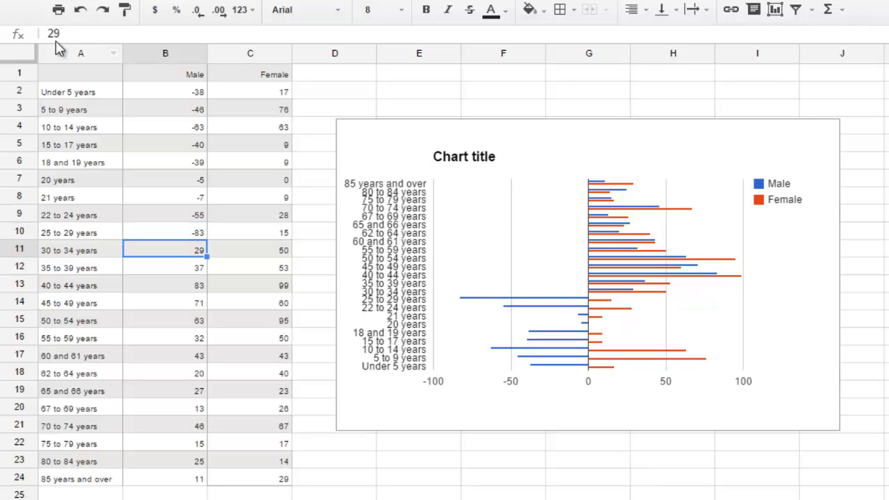
pyautogui.click(49, 32)
pyautogui.write('-')
pyautogui.press('Return')
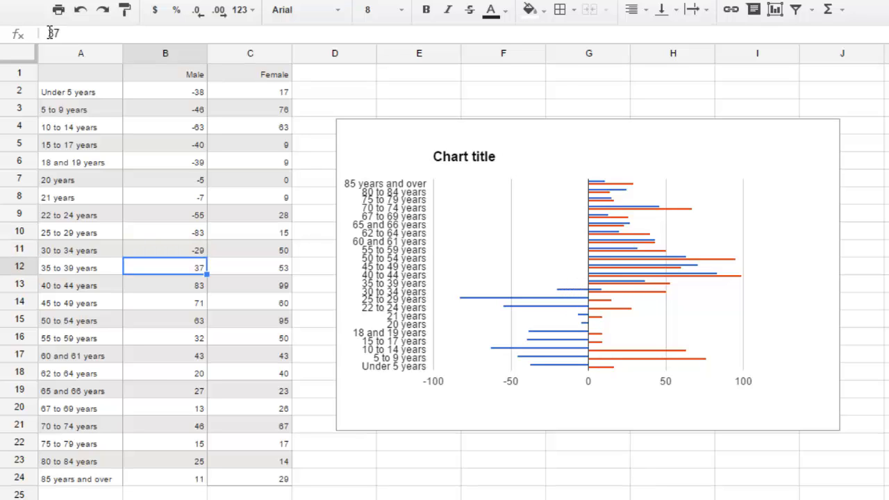
# Make the male counts in B12 and B13 negative: -37 and -83
pyautogui.click(50, 33)
pyautogui.write('-')
pyautogui.press('Return')
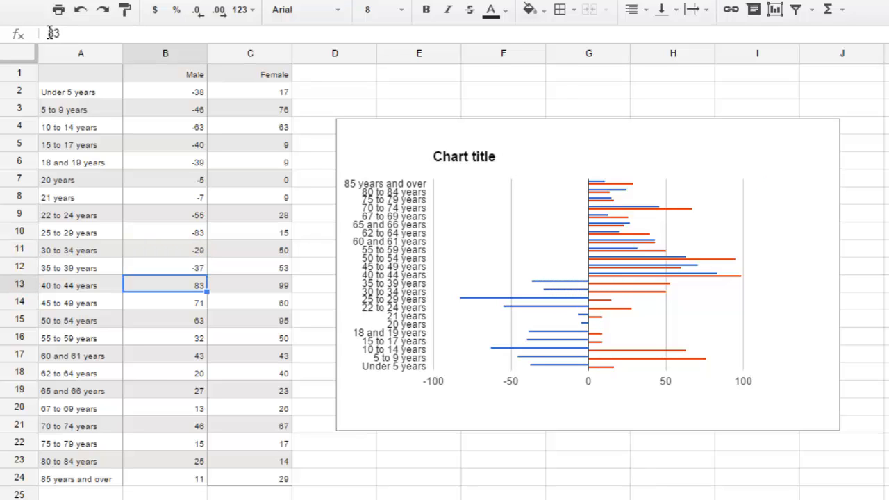
pyautogui.click(50, 33)
pyautogui.press('Escape')
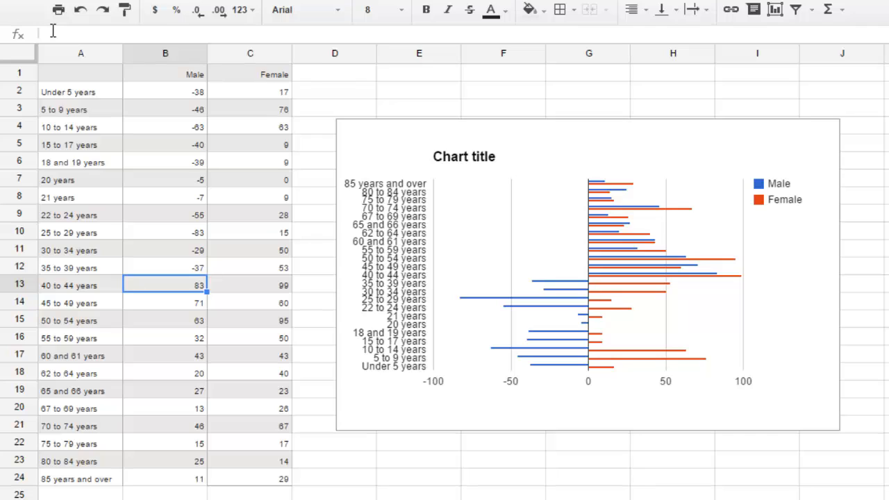
pyautogui.click(54, 32)
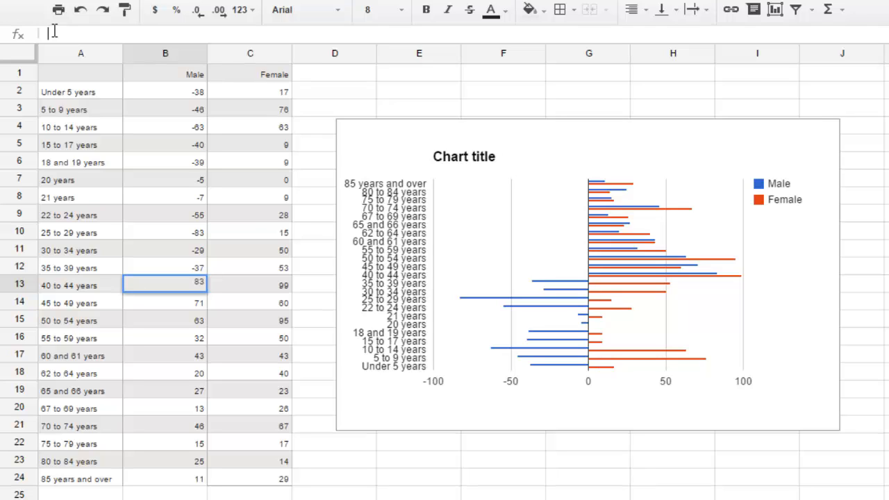
pyautogui.write('-83')
pyautogui.press('Return')
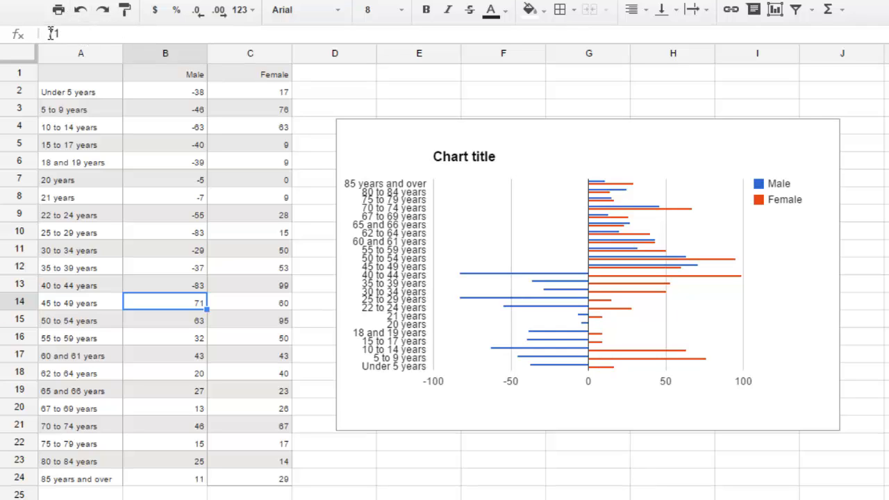
# Make the male counts in B14 and B15 negative: -71 and -63
pyautogui.click(51, 32)
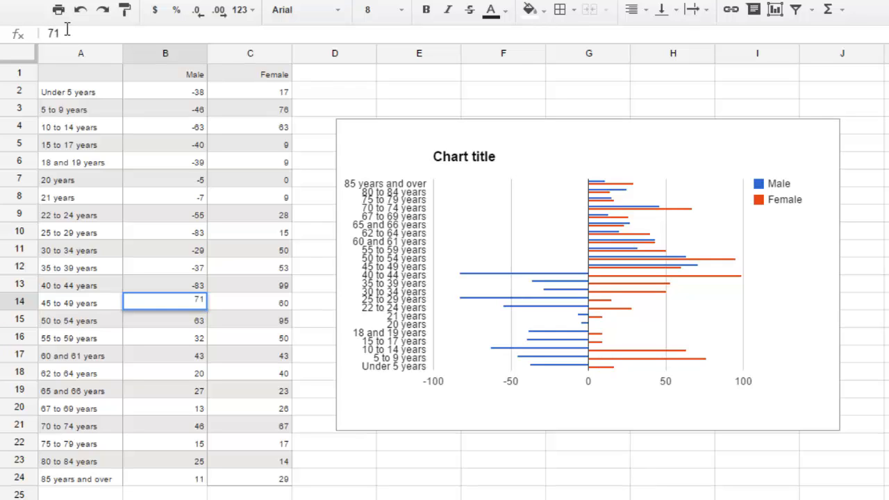
pyautogui.write('-')
pyautogui.press('Return')
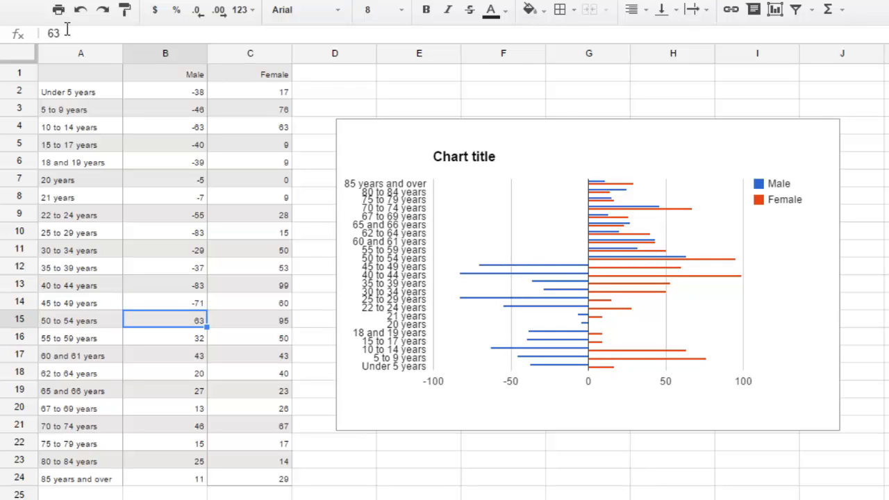
pyautogui.click(70, 32)
pyautogui.write('-')
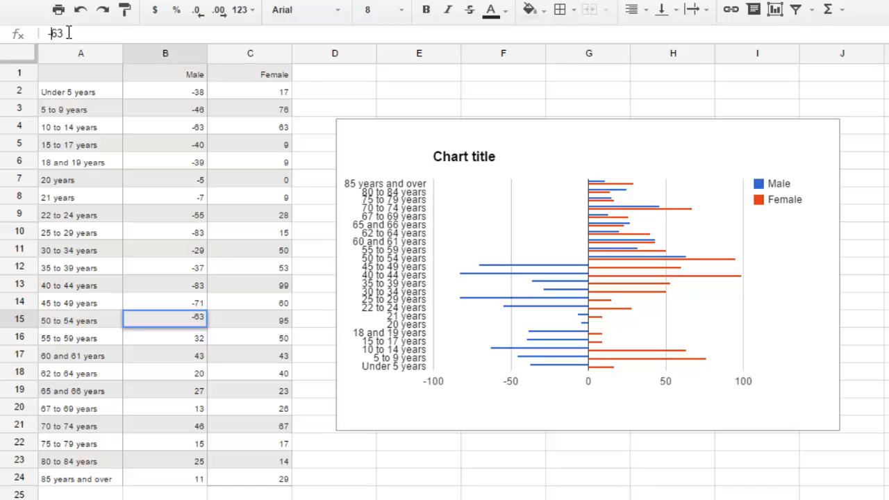
pyautogui.press('Return')
# Make the male counts in B16 and B17 negative: -32 and -43
pyautogui.click(69, 33)
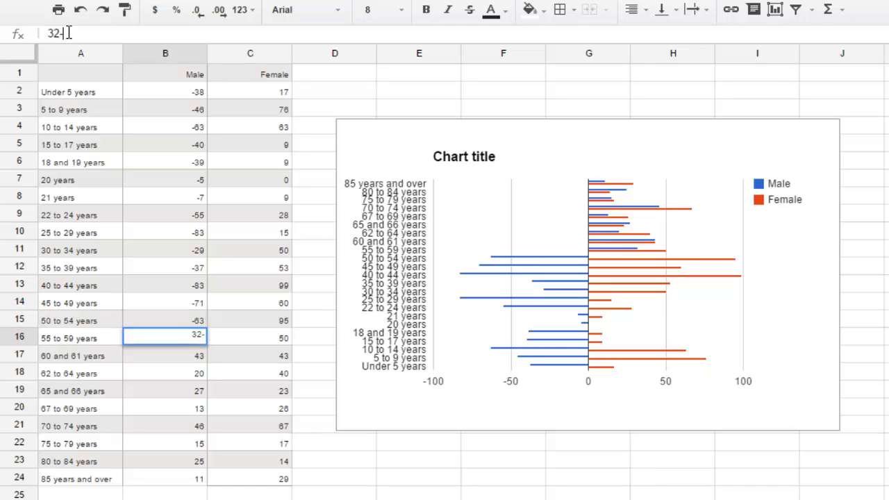
pyautogui.press('Left')
pyautogui.press('Left')
pyautogui.write('-')
pyautogui.press('Return')
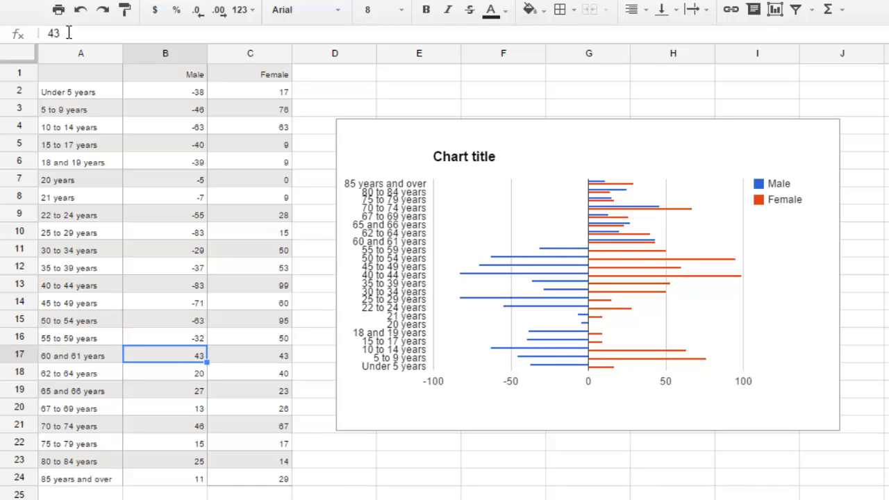
pyautogui.press('Left')
pyautogui.press('Left')
pyautogui.write('-')
pyautogui.press('Return')
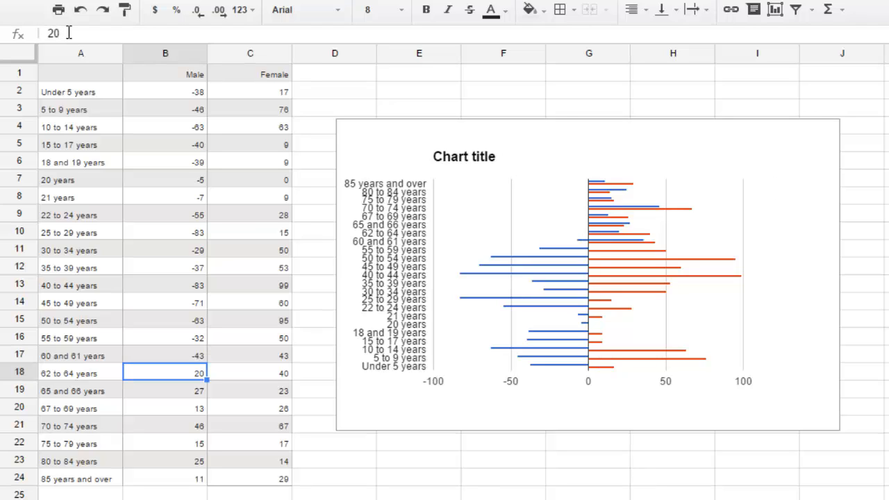
# Make the male counts in B18 to B20 negative: -20, -27 and -13
pyautogui.click(69, 33)
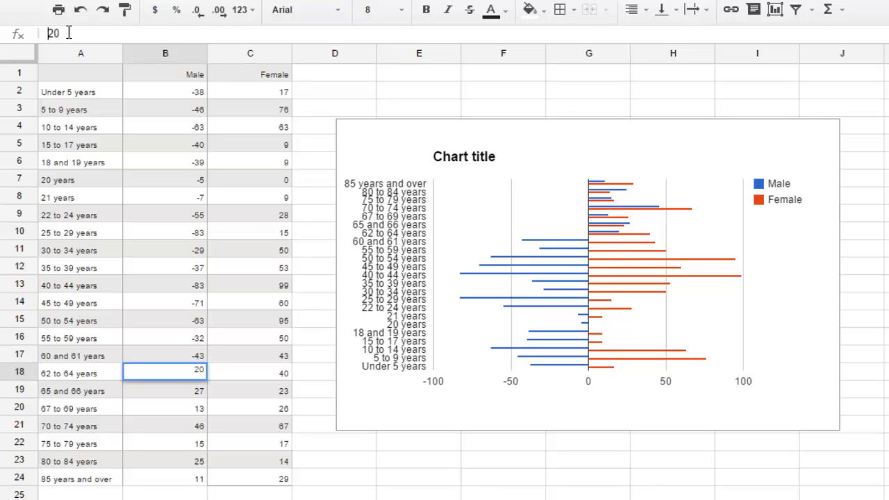
pyautogui.write('-')
pyautogui.press('Return')
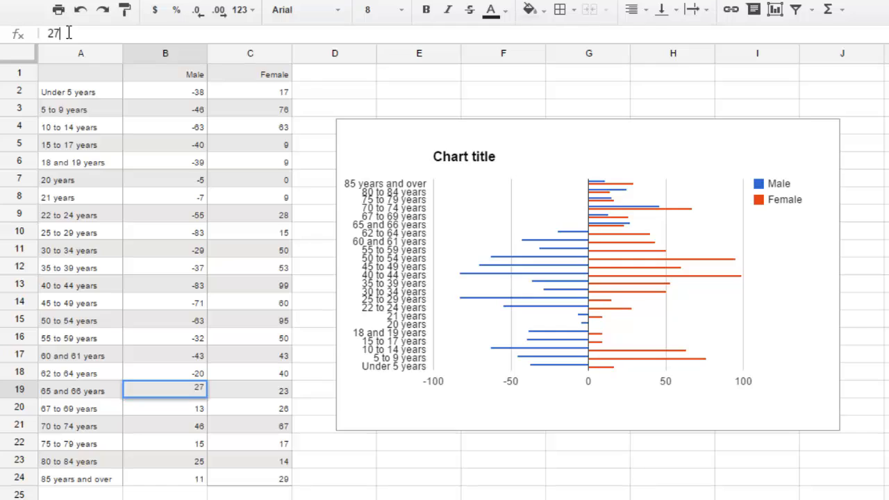
pyautogui.write('-')
pyautogui.press('Return')
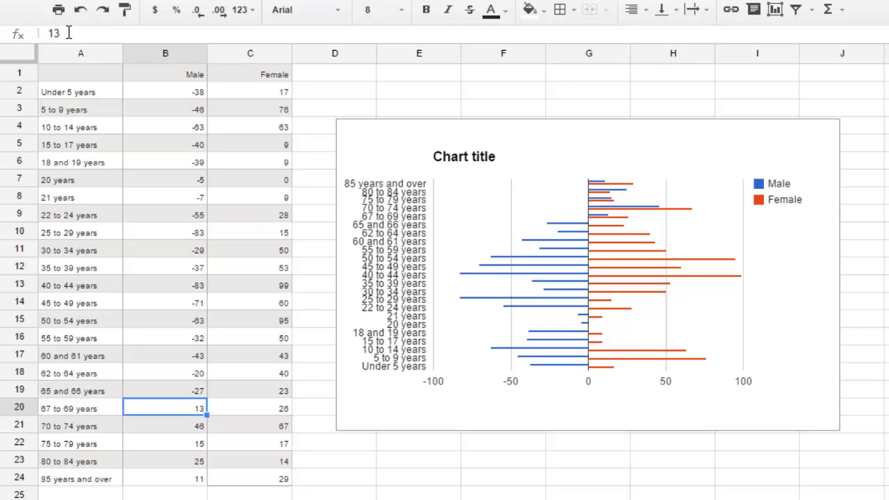
pyautogui.write('-')
pyautogui.press('Return')
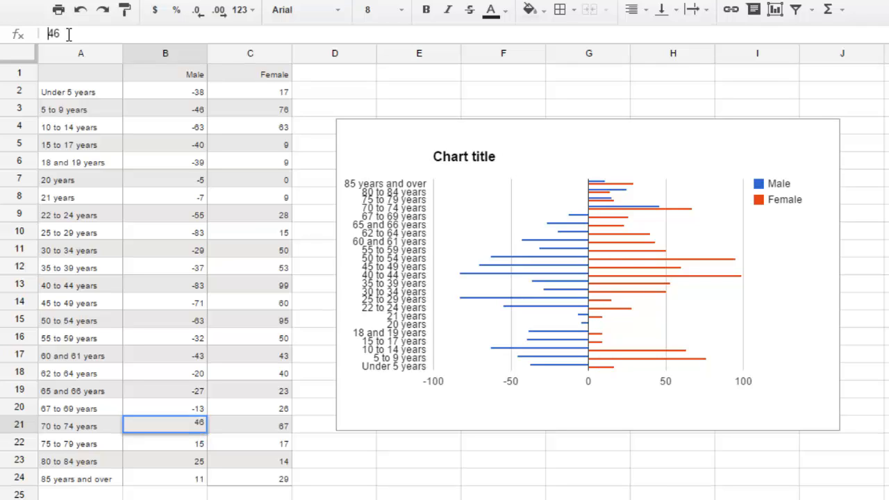
# Make the male counts in B21 and B22 negative: -46 and -15
pyautogui.write('-')
pyautogui.press('Return')
pyautogui.click(69, 33)
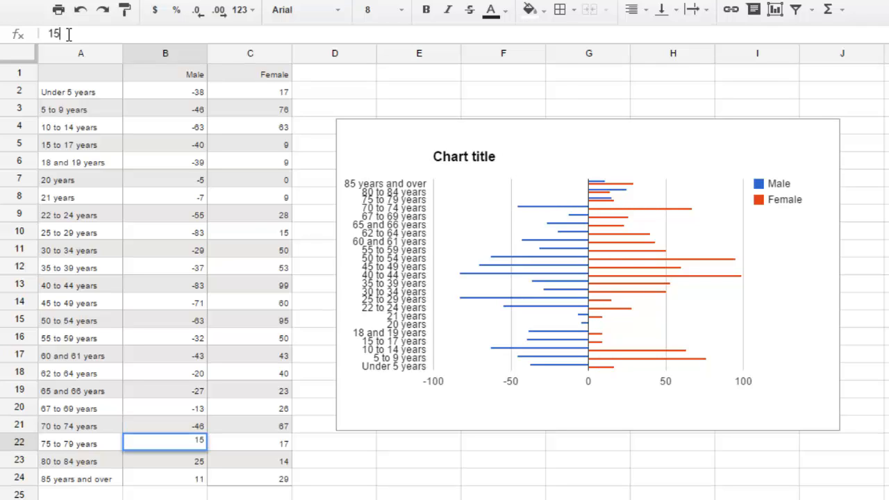
pyautogui.write('-')
pyautogui.press('Return')
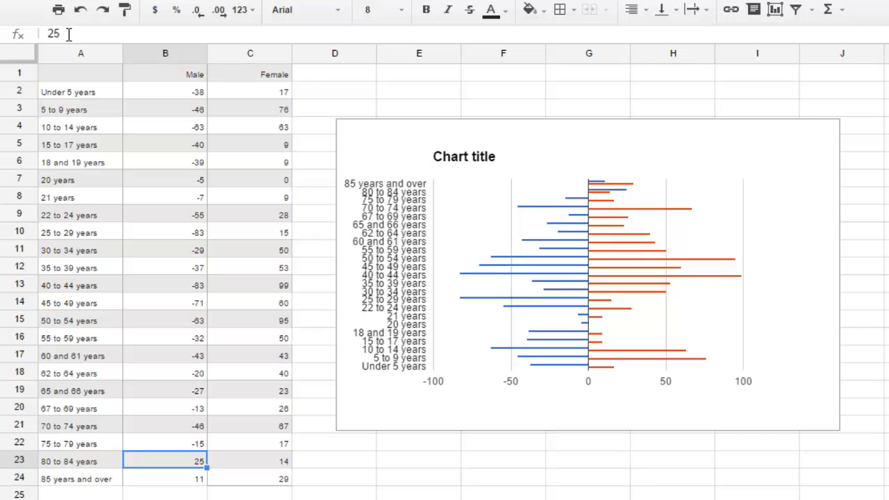
# Make the male counts in B23 and B24 negative: -25 and -11
pyautogui.click(69, 33)
pyautogui.write('-')
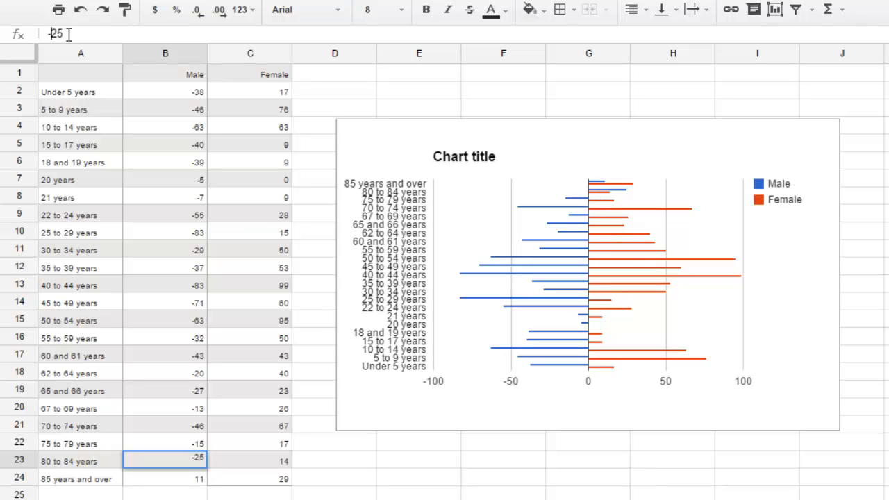
pyautogui.press('Return')
pyautogui.click(69, 34)
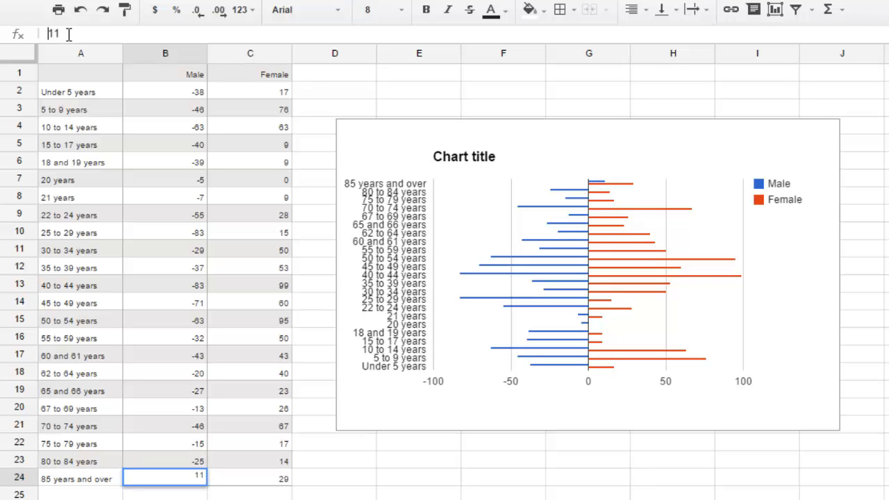
pyautogui.write('-')
pyautogui.press('Return')
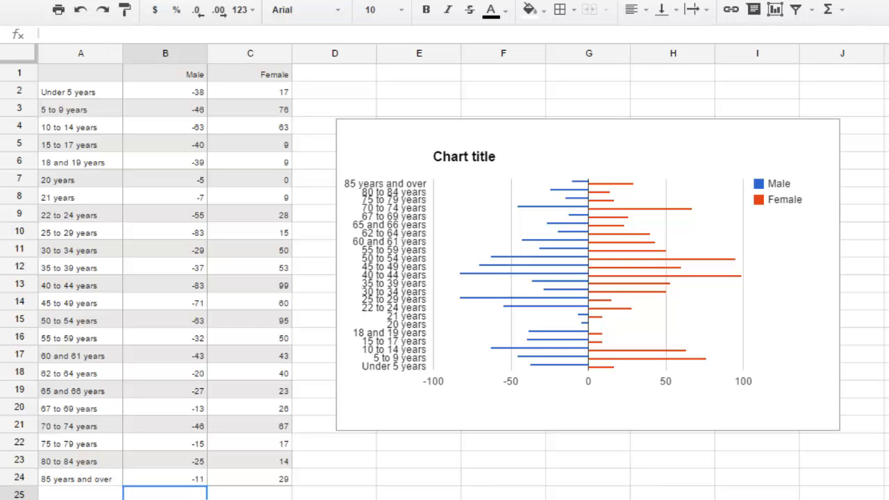
# Turn on the Stack feature in the chart's advanced customization and update the chart
pyautogui.click(725, 154)
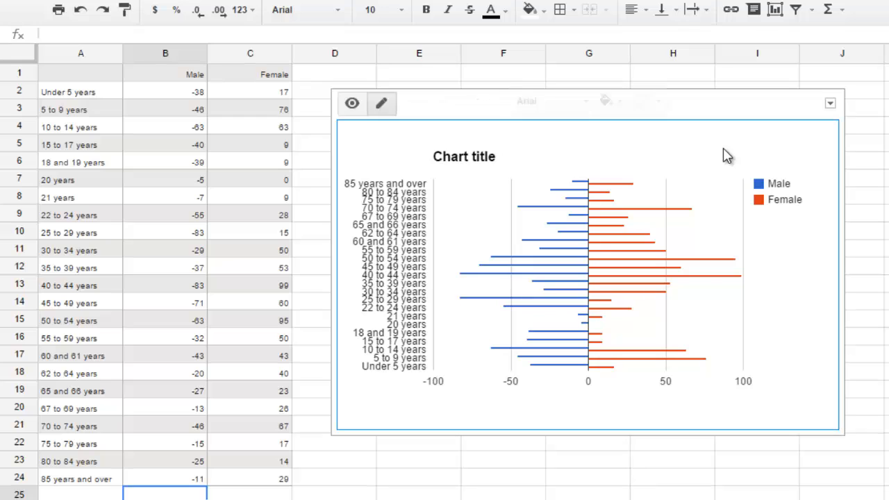
pyautogui.click(830, 105)
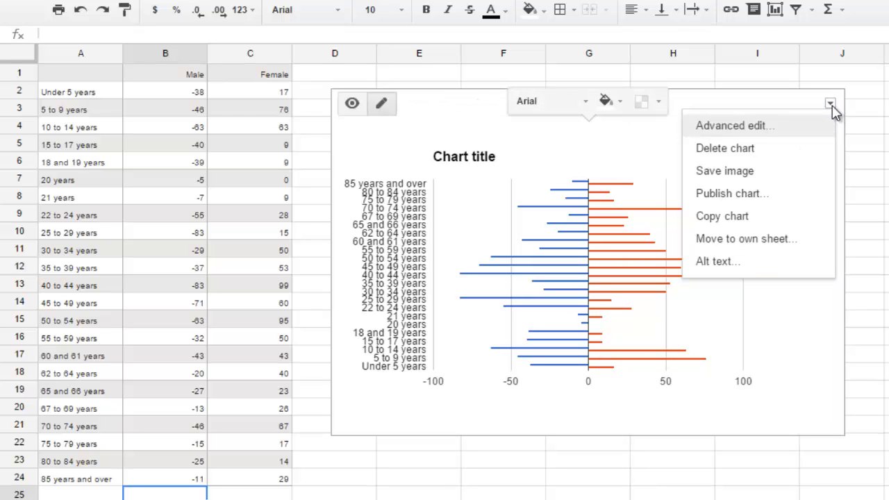
pyautogui.click(740, 127)
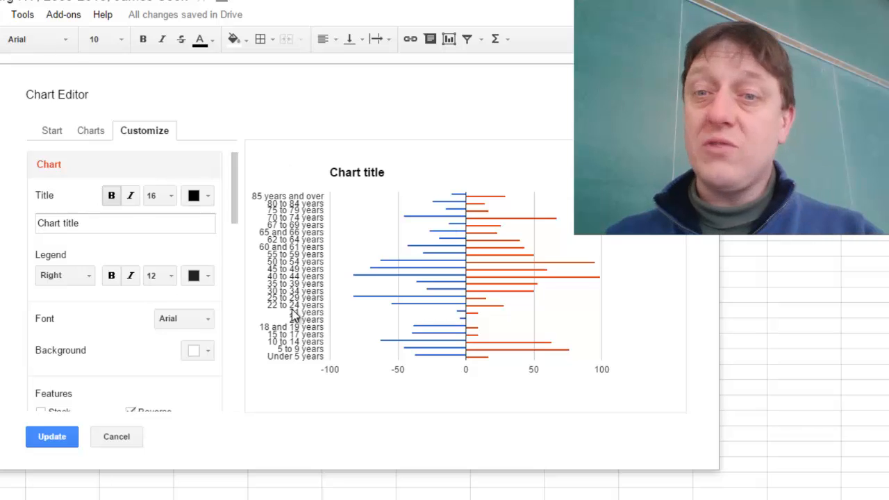
pyautogui.moveTo(234, 174); pyautogui.dragTo(235, 224)
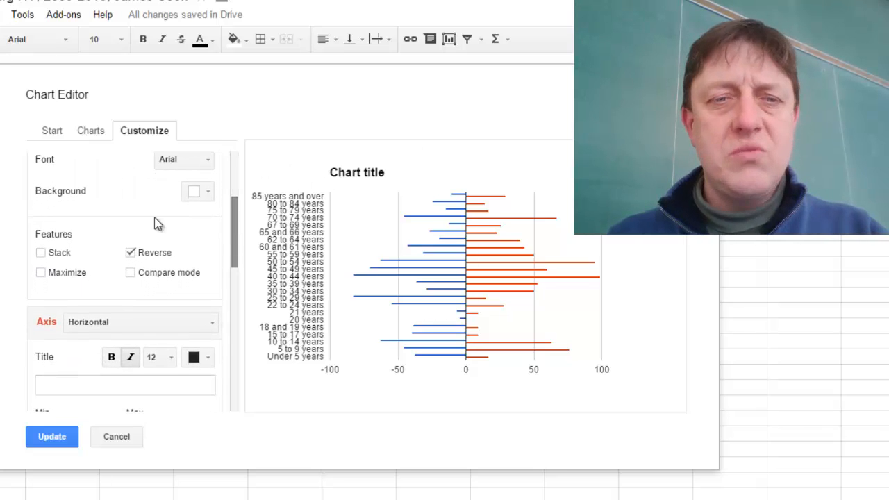
pyautogui.click(40, 252)
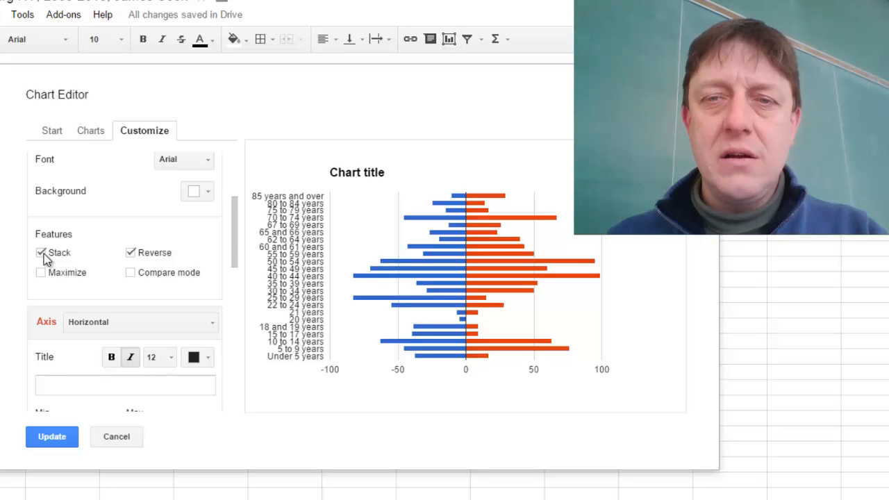
pyautogui.click(36, 443)
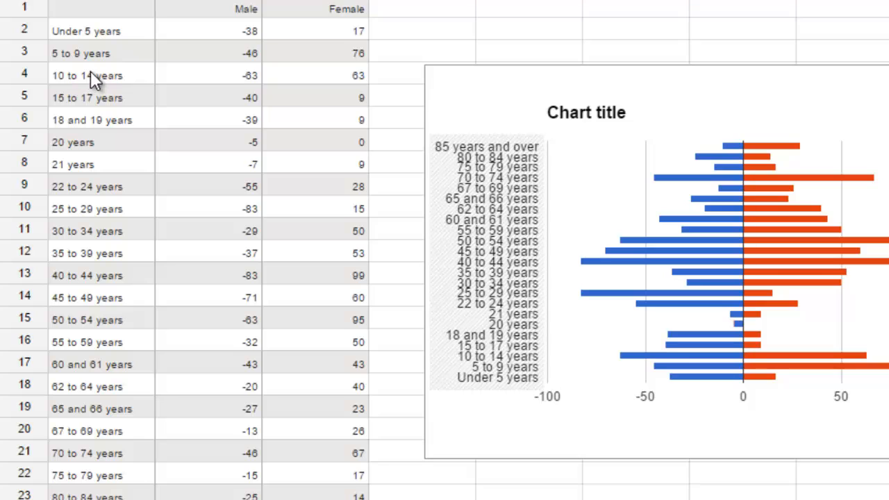
# Change the age group label in A5 to "15 to 19 years"
pyautogui.click(69, 108)
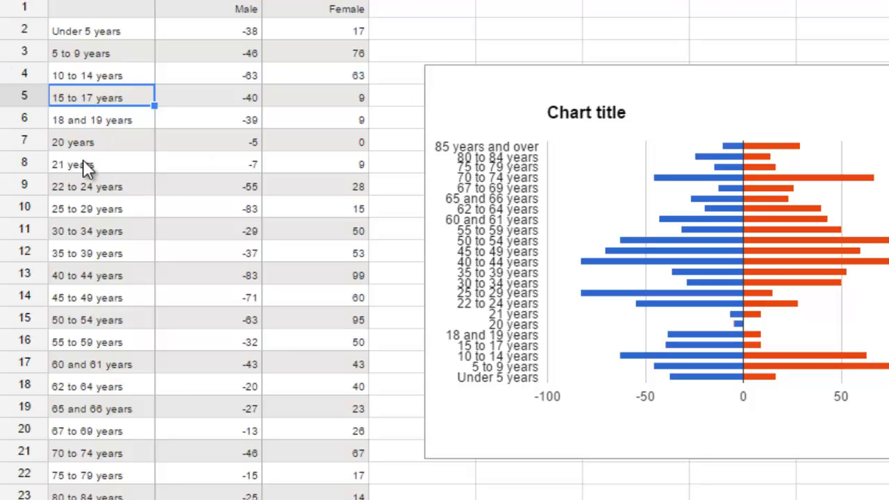
pyautogui.write('15 to ')
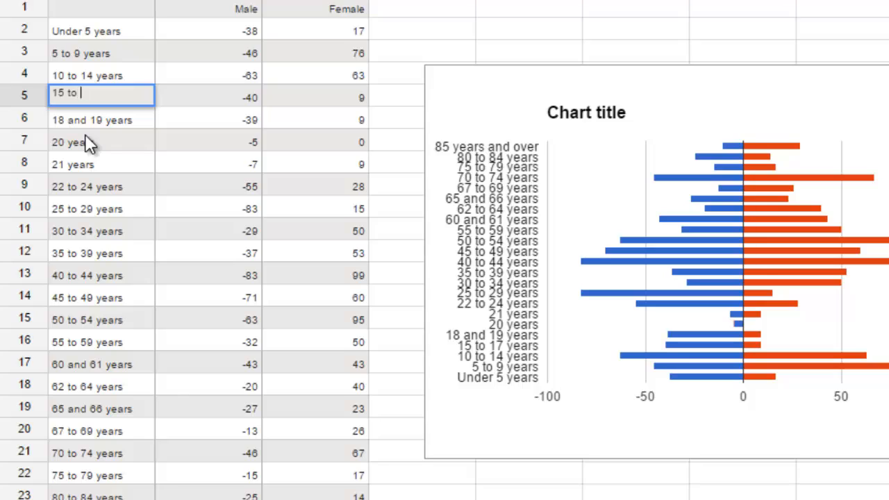
pyautogui.write('19 years')
pyautogui.press('Return')
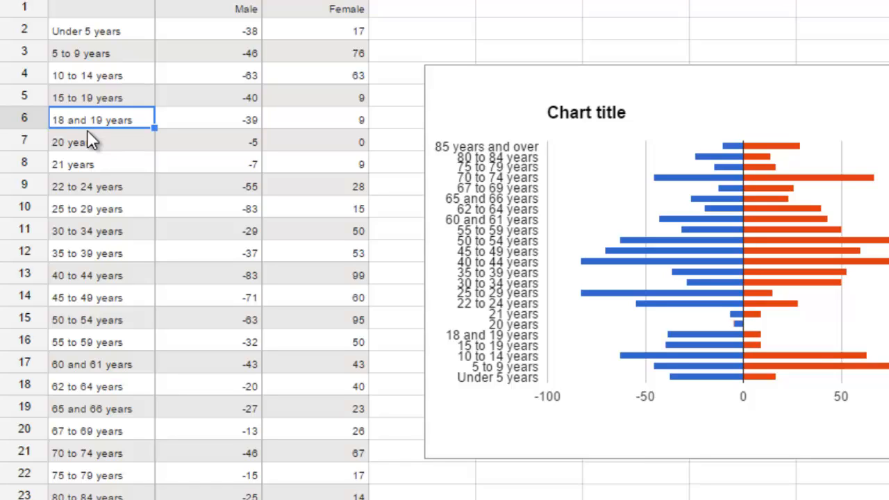
pyautogui.press('Up')
pyautogui.press('Right')
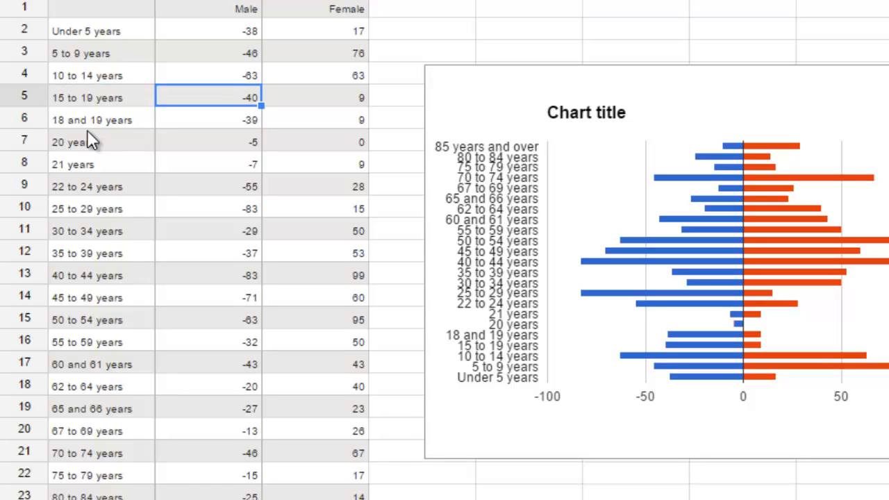
pyautogui.press('Down')
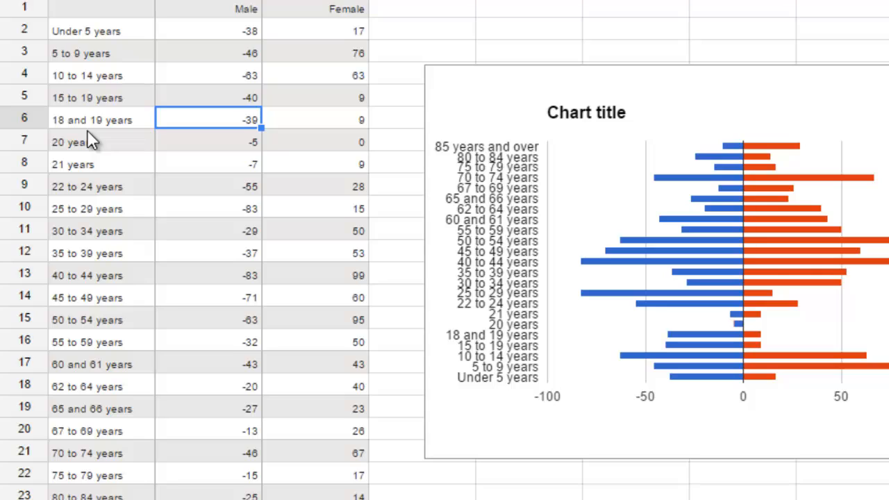
pyautogui.press('Up')
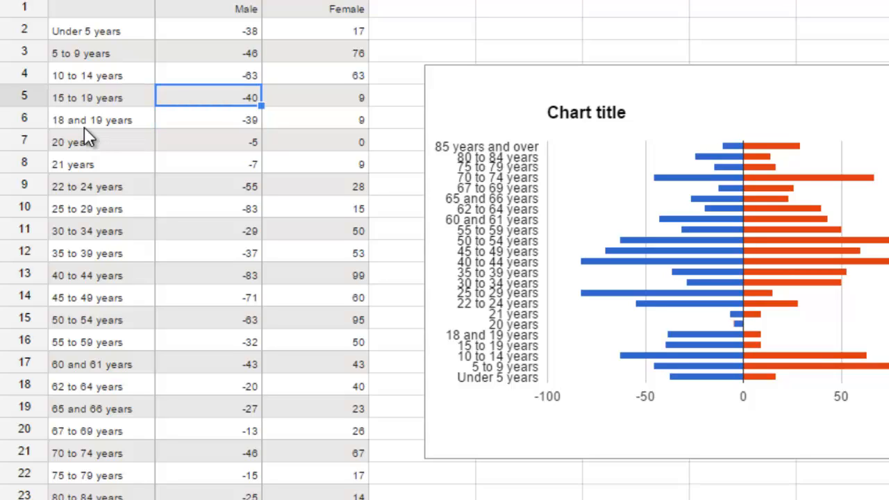
pyautogui.write('79')
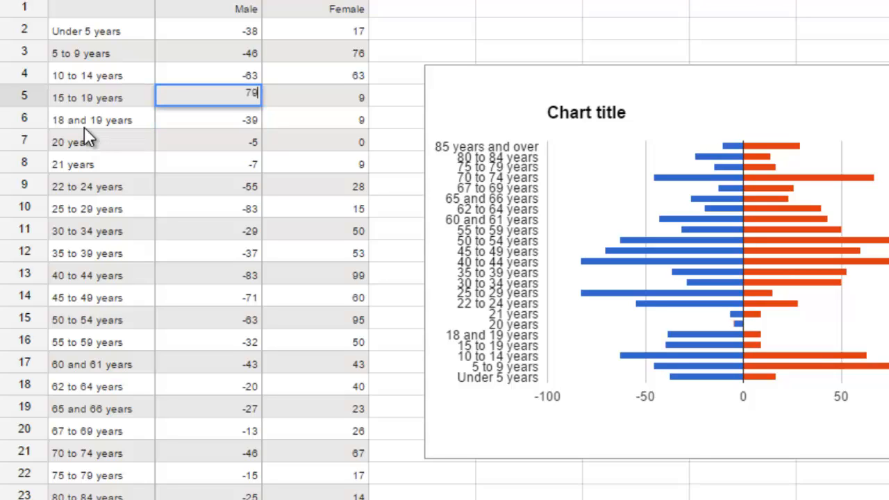
pyautogui.press('BackSpace')
pyautogui.press('BackSpace')
pyautogui.press('Escape')
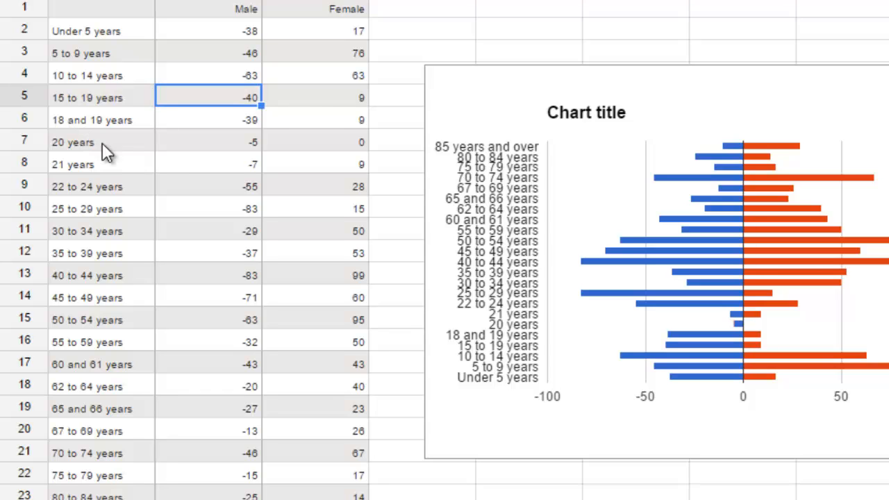
# Set the male count for the 15 to 19 years group in B5 to 79
pyautogui.rightClick(223, 97)
pyautogui.click(194, 98)
pyautogui.rightClick(195, 98)
pyautogui.press('Escape')
pyautogui.write('7')
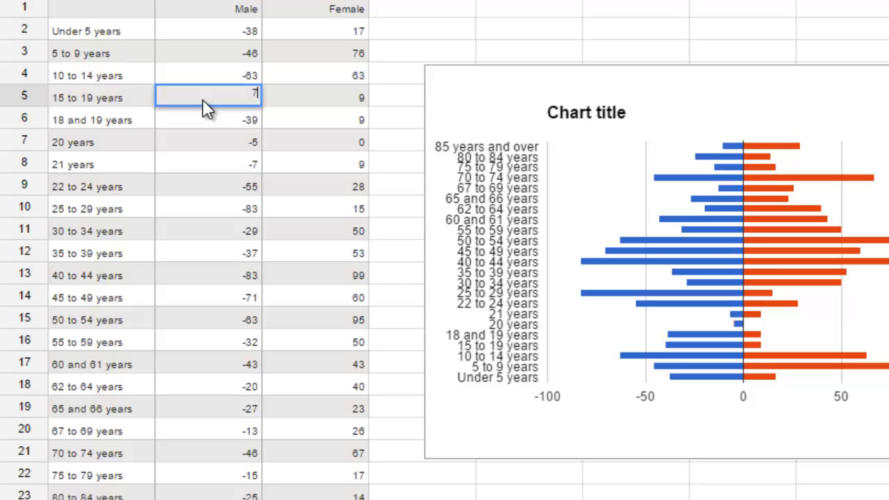
pyautogui.write('9')
pyautogui.press('Left')
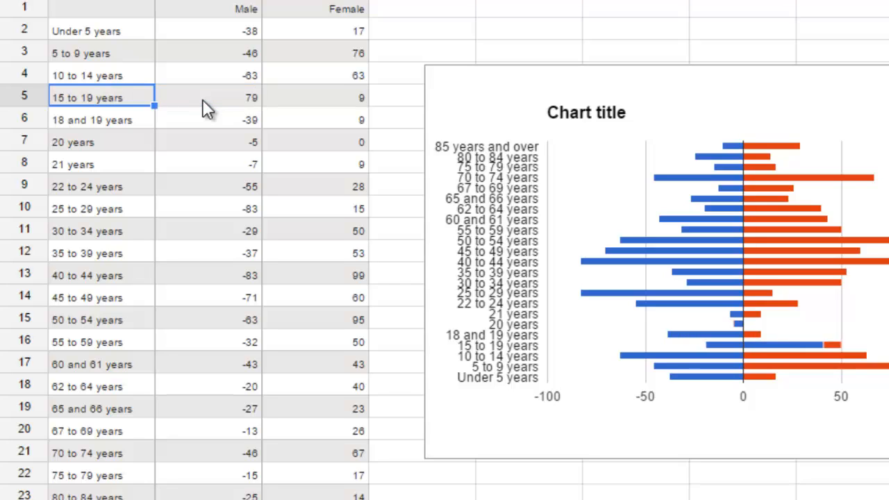
# Make the male count for the 15 to 19 years group in B5 negative: -79
pyautogui.press('Right')
pyautogui.press('Return')
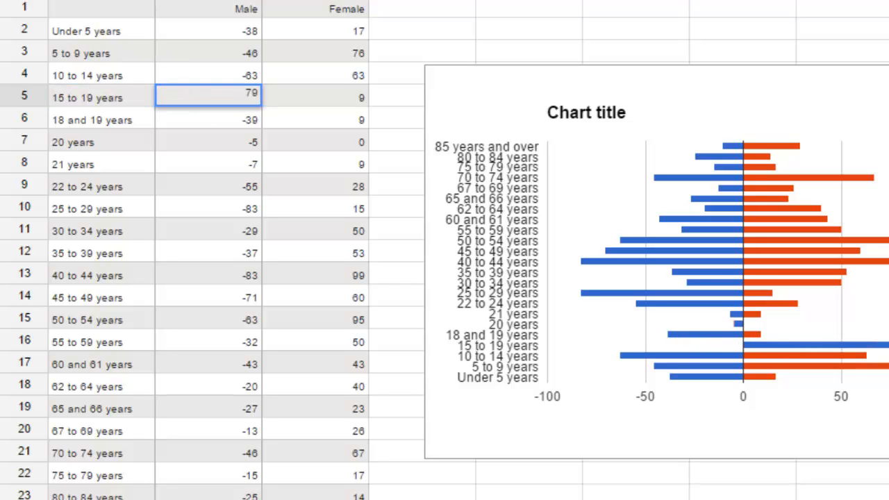
pyautogui.press('Return')
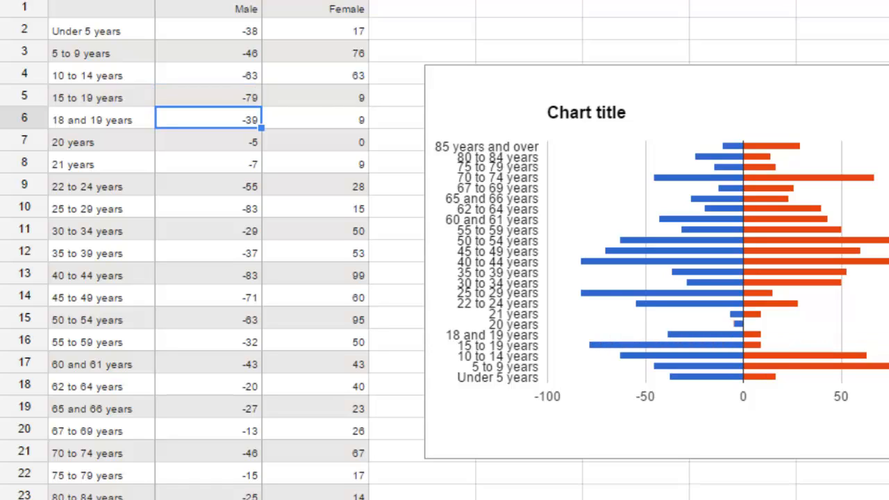
# Set the female count for the 15 to 19 years group in C5 to 18
pyautogui.press('Down')
pyautogui.press('Up')
pyautogui.press('Right')
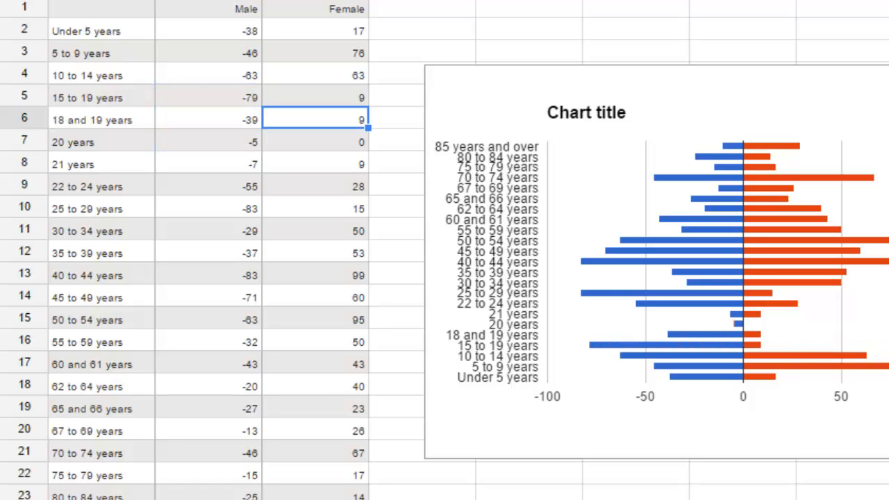
pyautogui.press('Up')
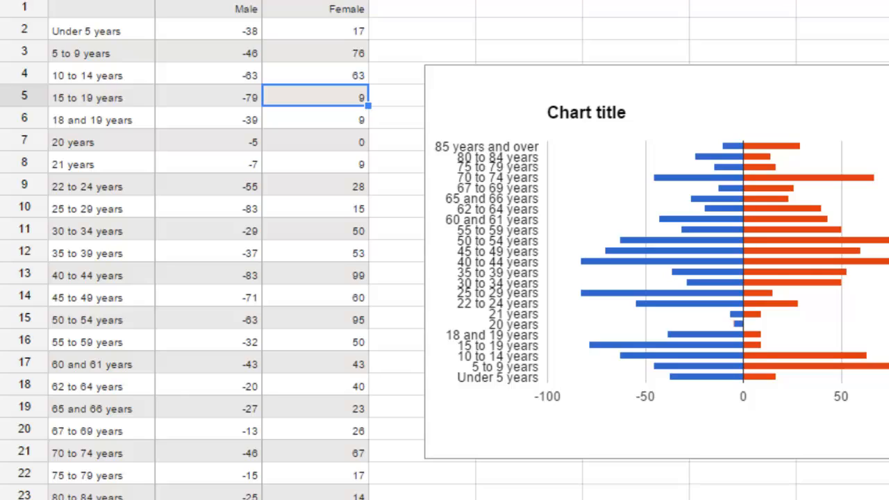
pyautogui.write('18')
pyautogui.press('Return')
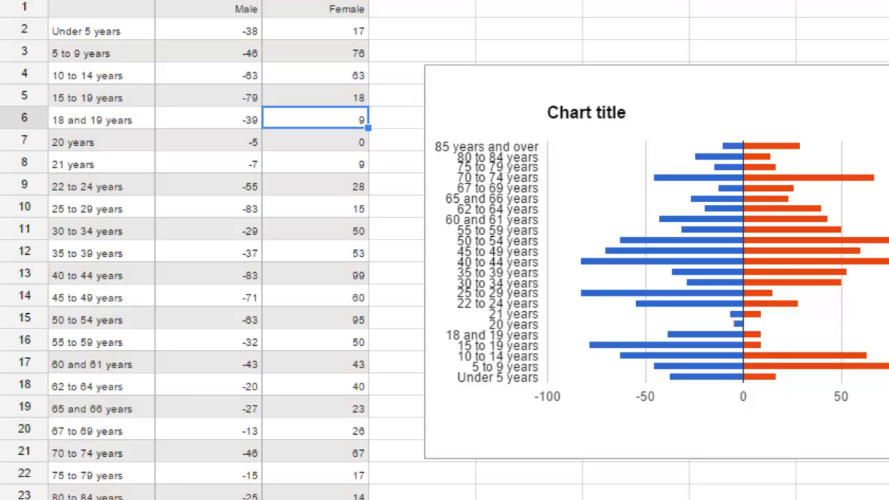
# Delete row 6, which holds the redundant 18 and 19 years group
pyautogui.click(16, 123)
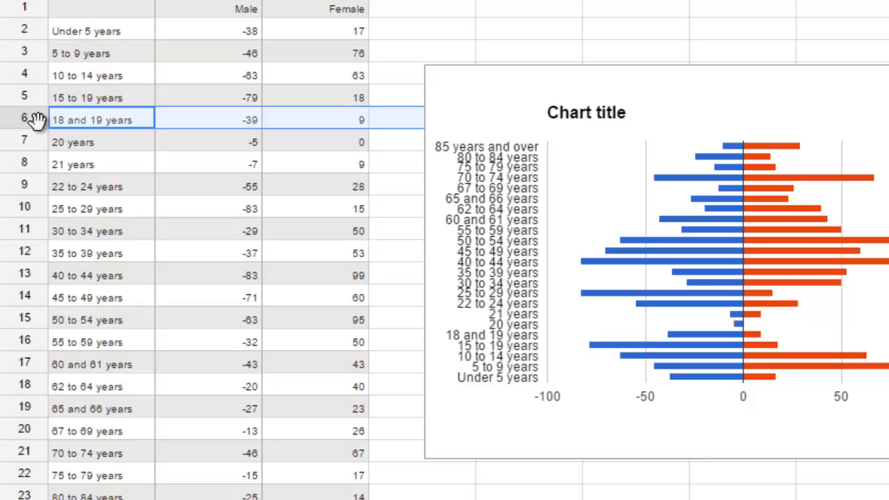
pyautogui.rightClick(94, 119)
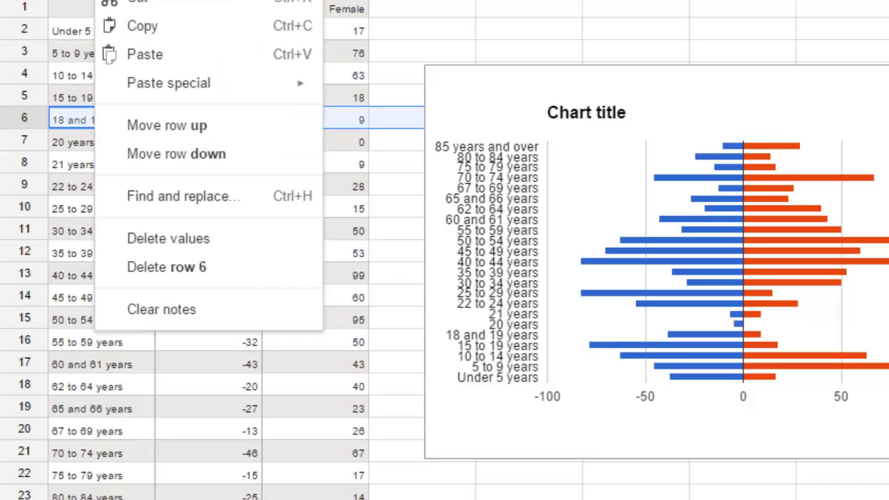
pyautogui.click(155, 270)
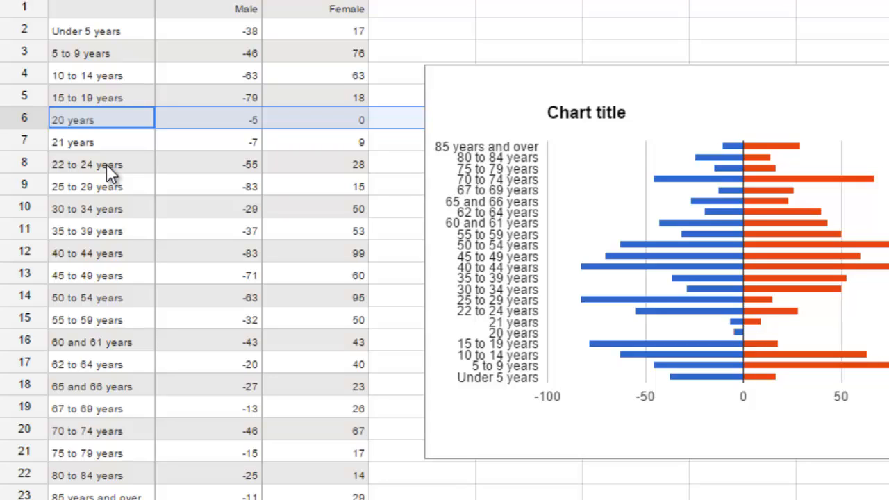
# Change the age group label in A6 to "20 to 24 years"
pyautogui.write('20')
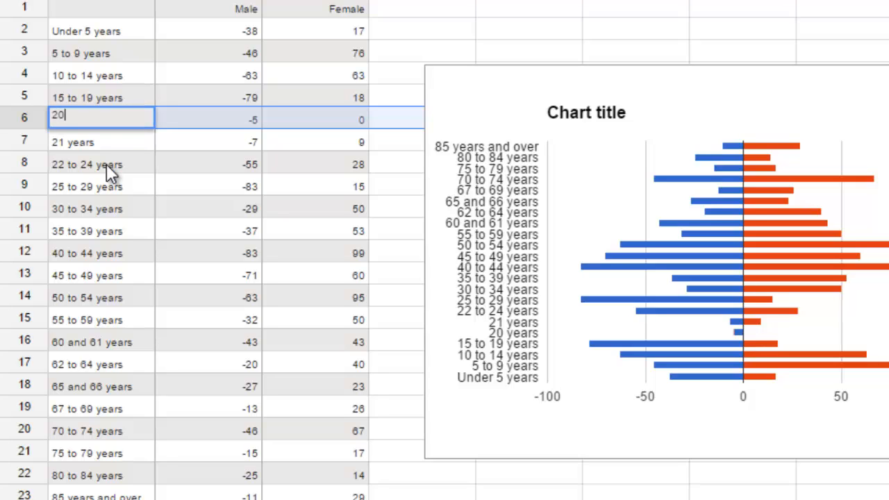
pyautogui.write(' to 24 years')
pyautogui.press('Return')
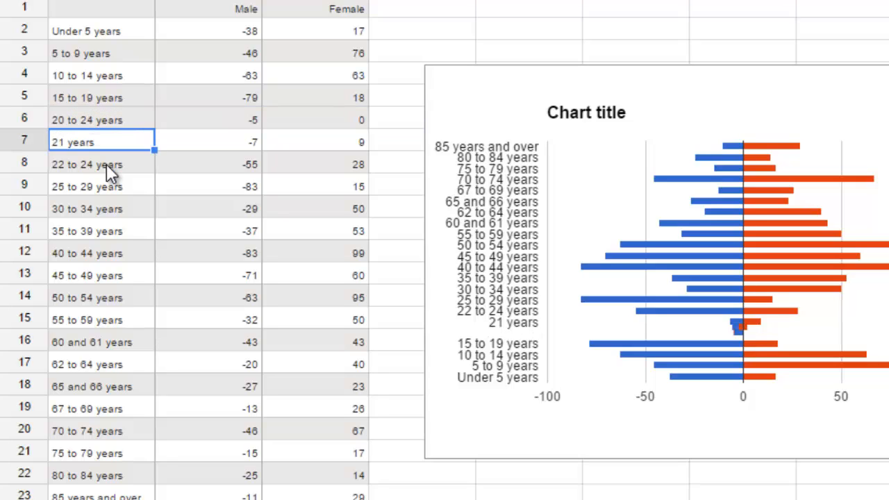
# Set the male count for the 20 to 24 years group in B6 to -69
pyautogui.press('Up')
pyautogui.press('Right')
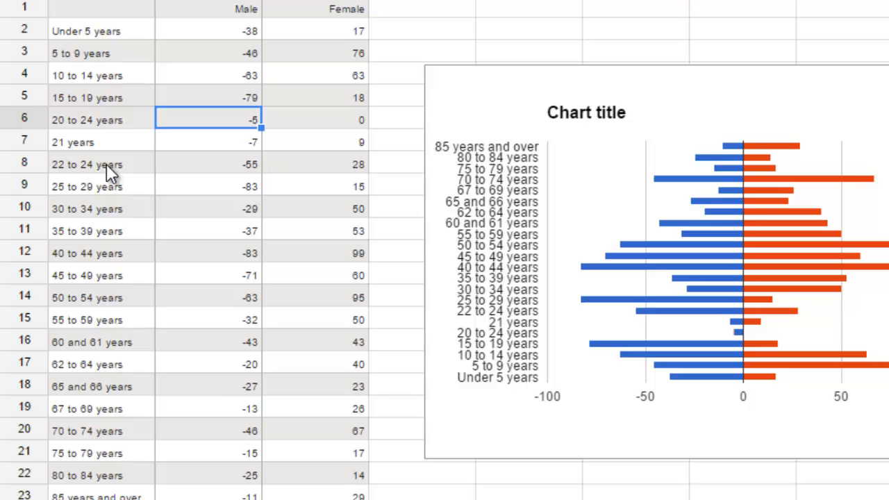
pyautogui.press('Down')
pyautogui.press('Down')
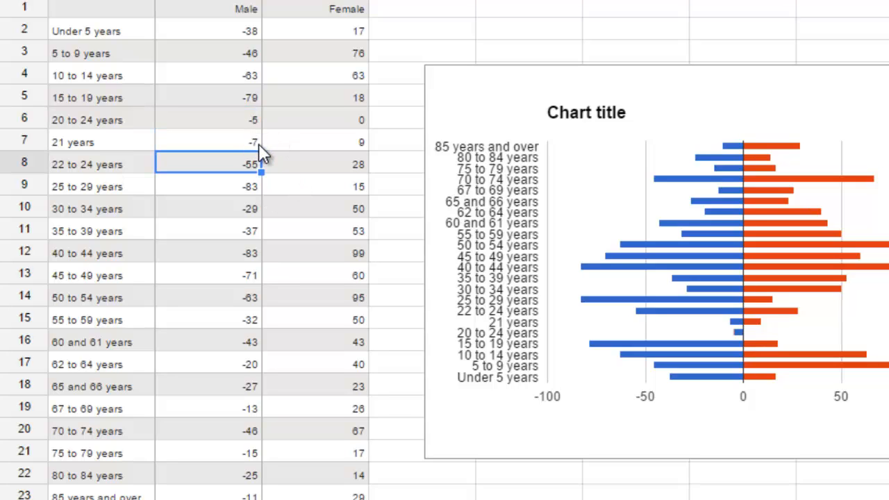
pyautogui.click(253, 118)
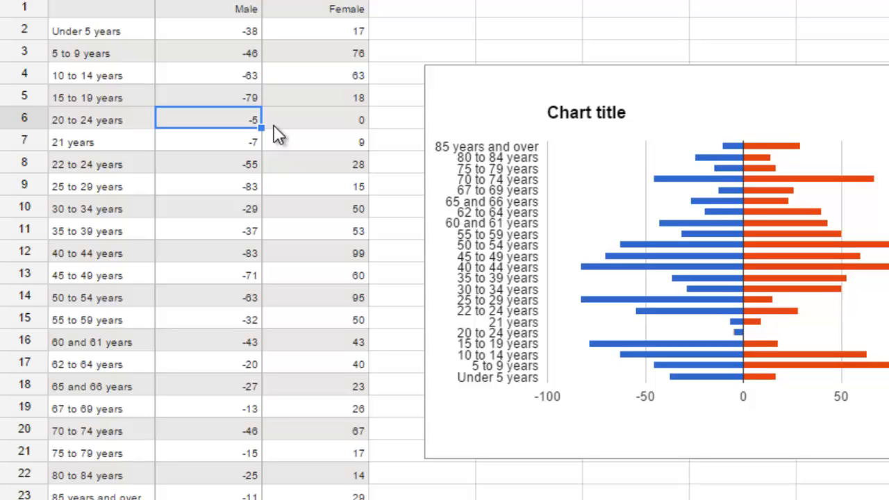
pyautogui.write('69')
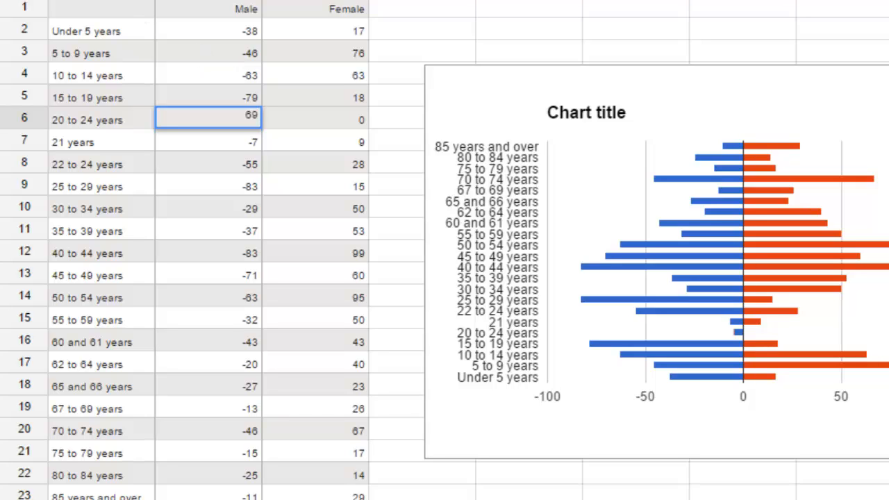
pyautogui.press('Return')
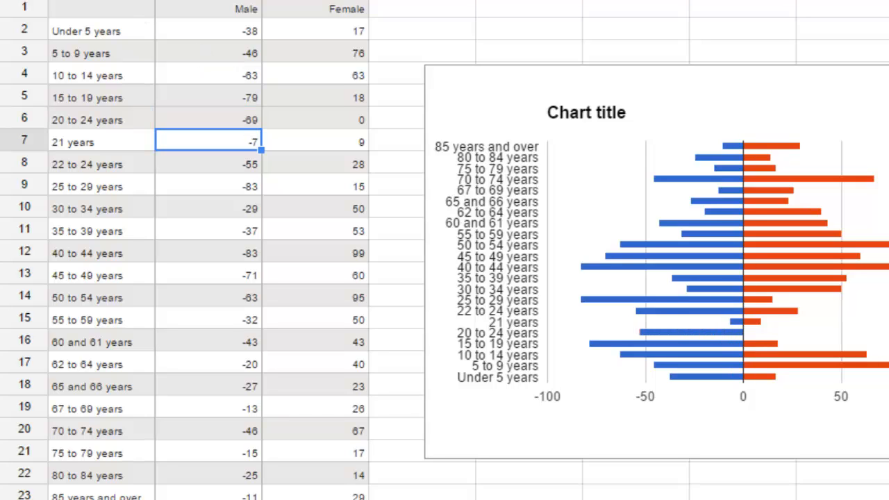
# Set the female count for the 20 to 24 years group in C6 to 37
pyautogui.press('Up')
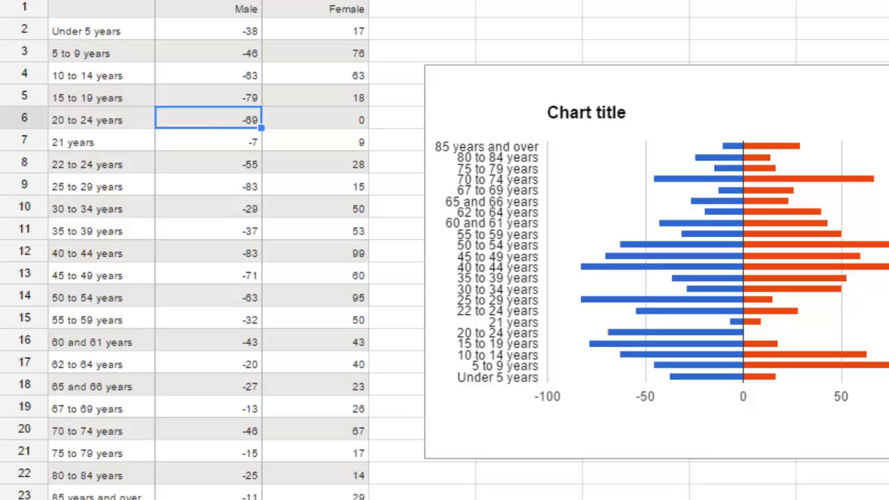
pyautogui.press('Right')
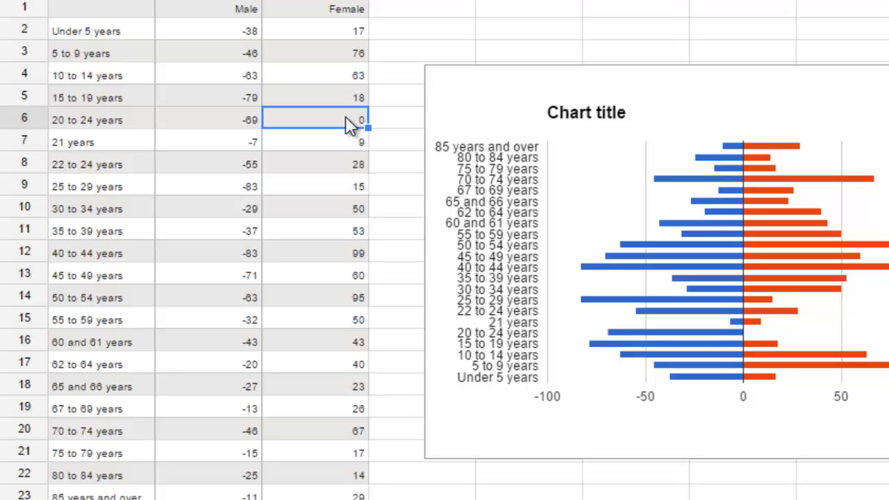
pyautogui.write('37')
pyautogui.press('Return')
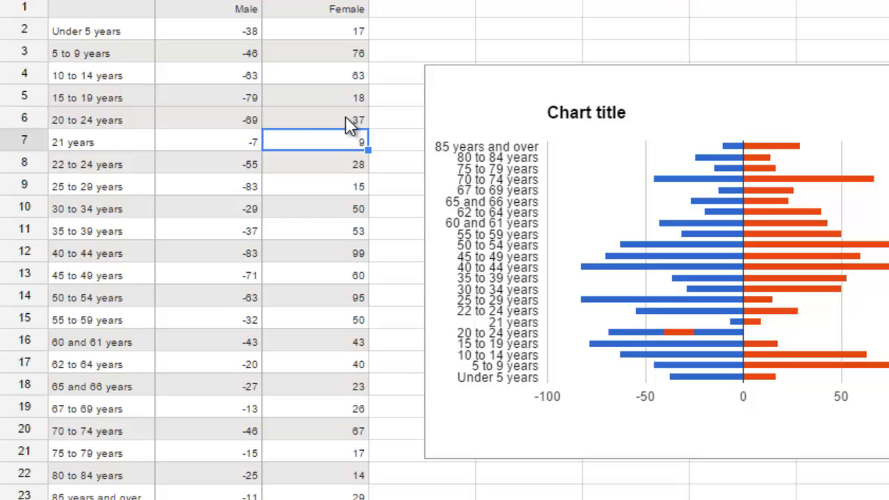
# Delete rows 7 and 8, which hold the merged 21 years and 22 to 24 years groups
pyautogui.click(26, 138)
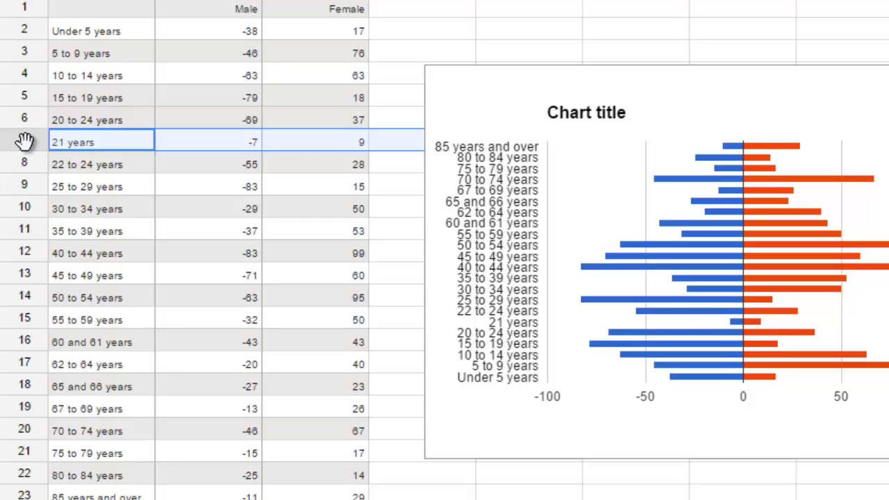
pyautogui.keyDown('shift'); pyautogui.click(18, 156); pyautogui.keyUp('shift')
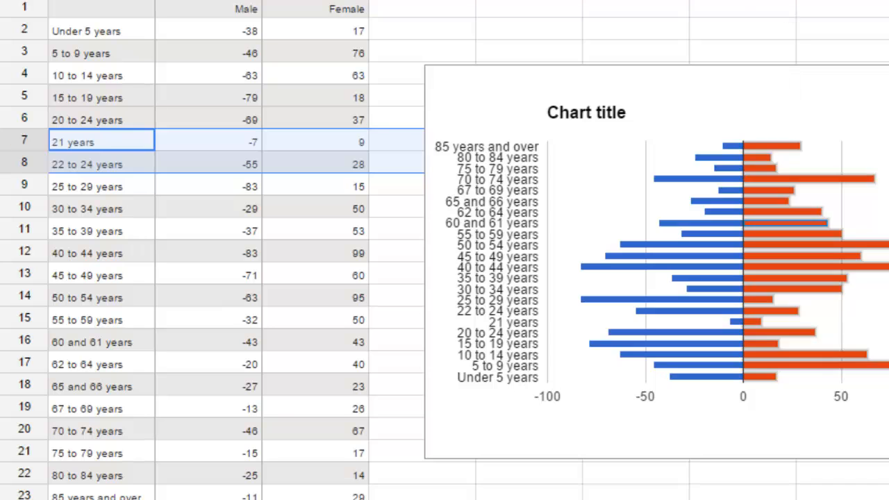
pyautogui.hotkey('shift', 'F10')
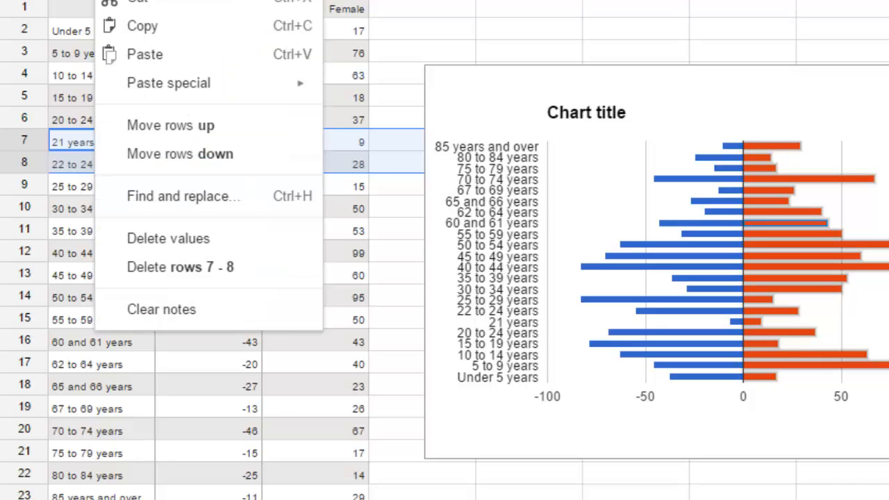
pyautogui.click(182, 259)
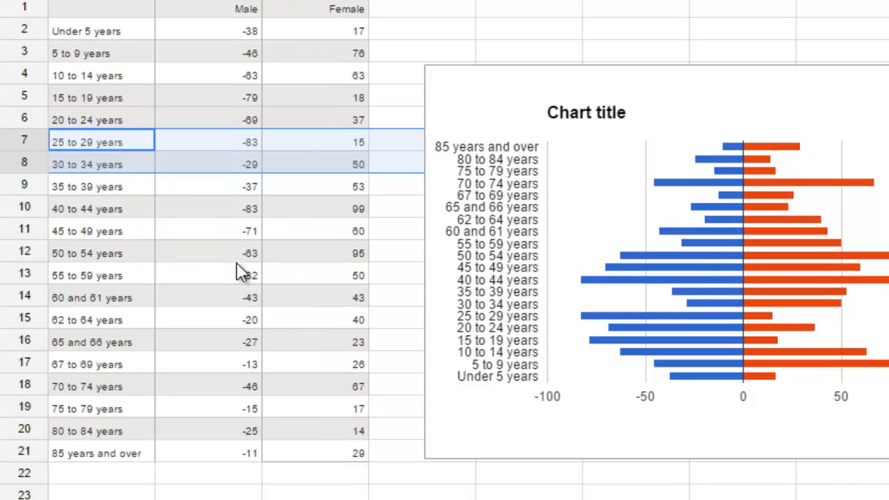
# Change the age group label in A14 to "60 to 64 years"
pyautogui.click(105, 141)
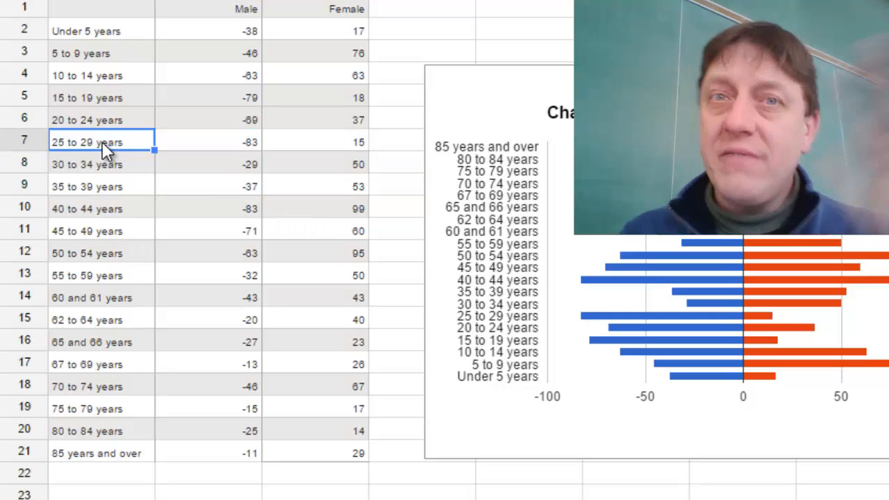
pyautogui.press('Down')
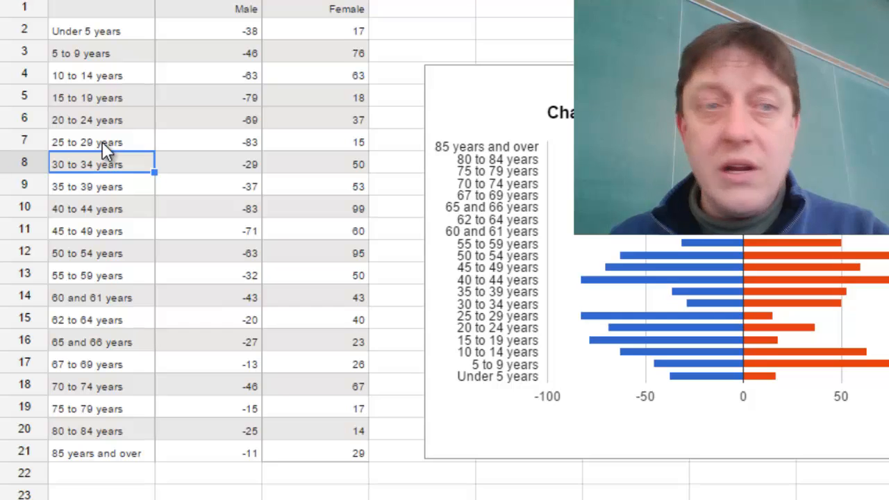
pyautogui.press('Down')
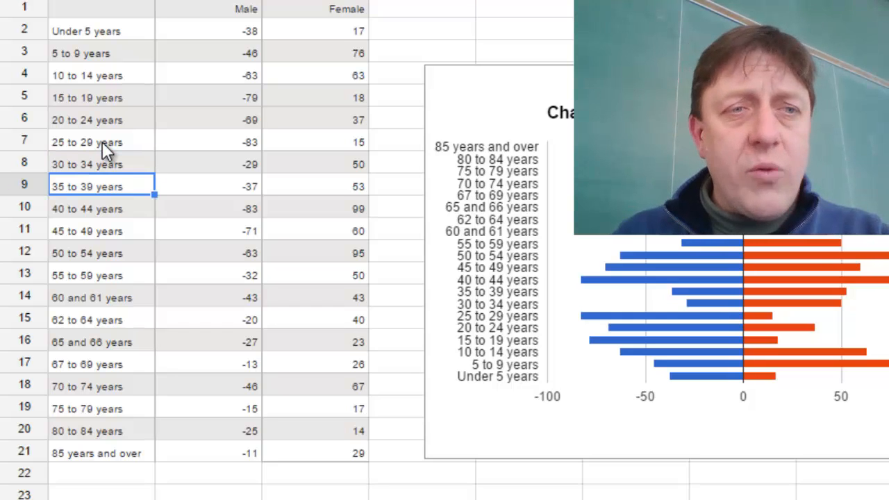
pyautogui.press('Down')
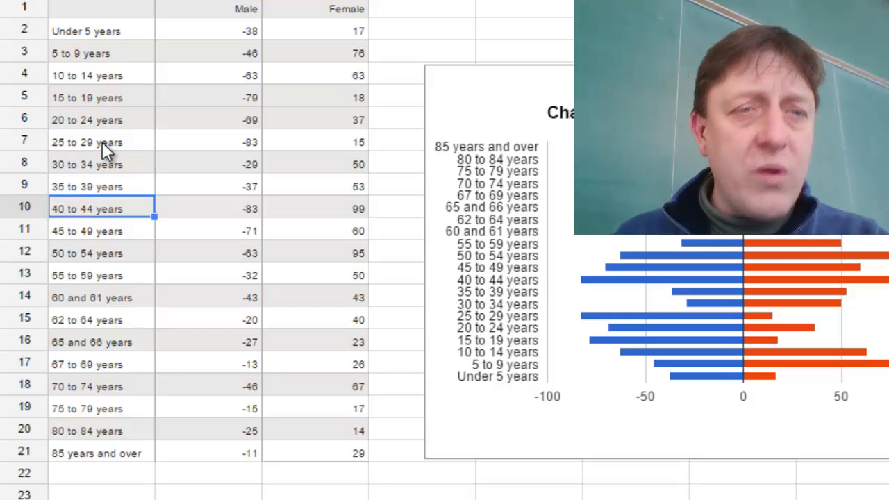
pyautogui.press('Down')
pyautogui.press('Down')
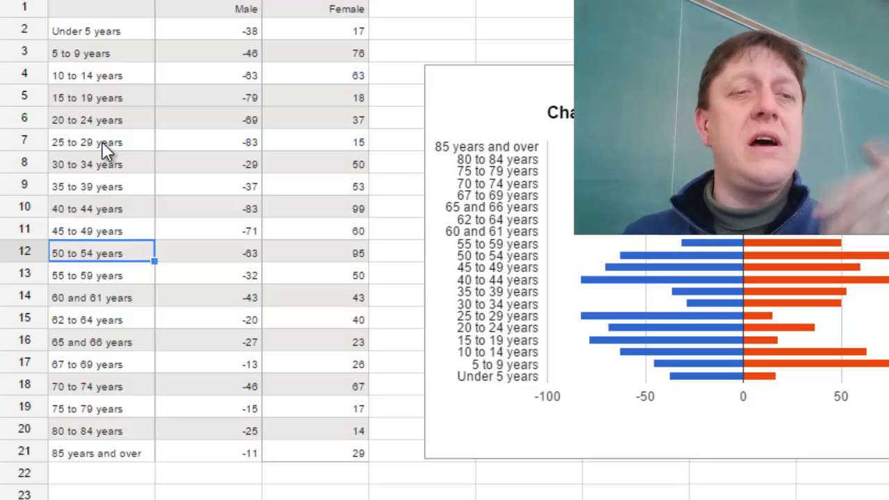
pyautogui.press('Down')
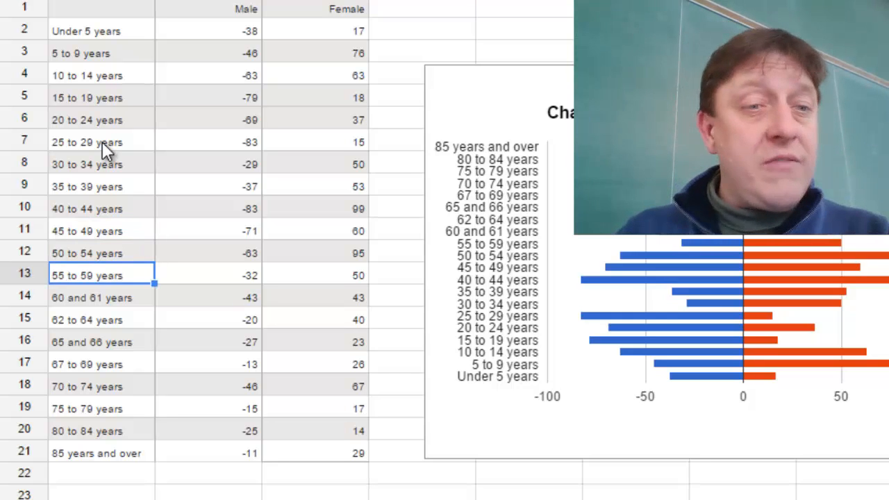
pyautogui.press('Down')
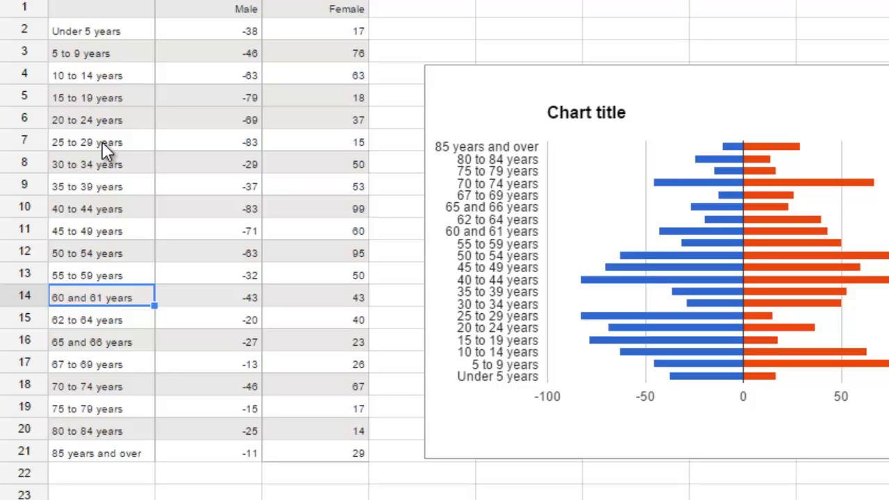
pyautogui.write('60')
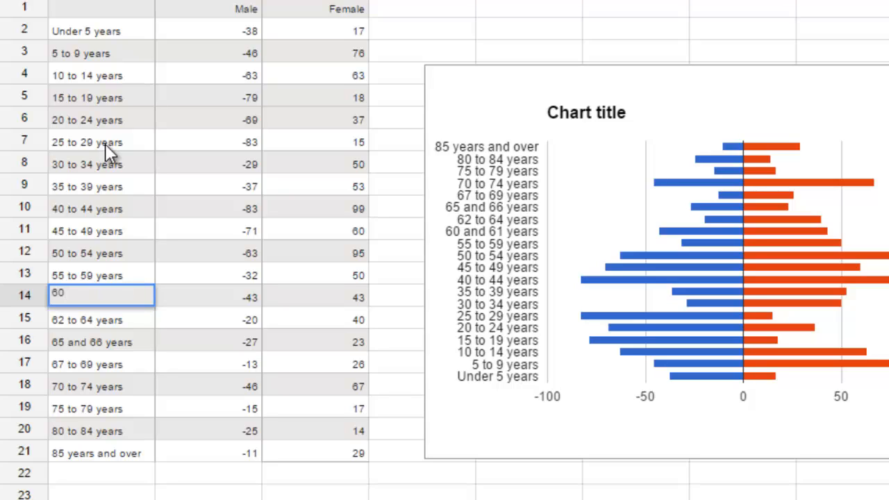
pyautogui.write(' to 64 years')
pyautogui.press('Tab')
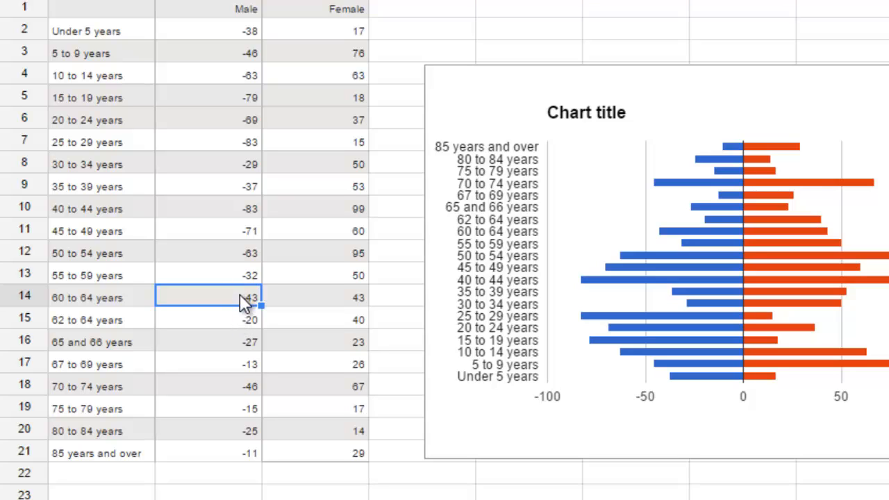
# Set the male count for the 60 to 64 years group in B14 to -63
pyautogui.press('F2')
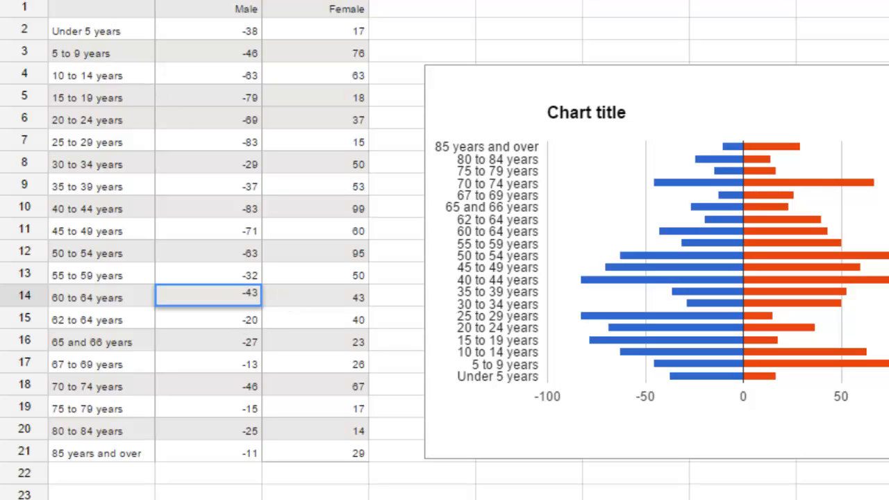
pyautogui.press('Return')
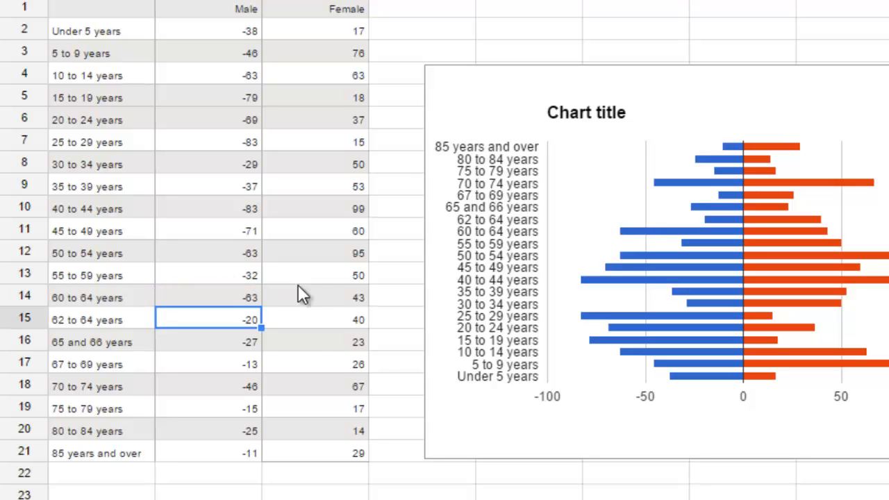
# Set the female count for the 60 to 64 years group in C14 to 83
pyautogui.click(347, 318)
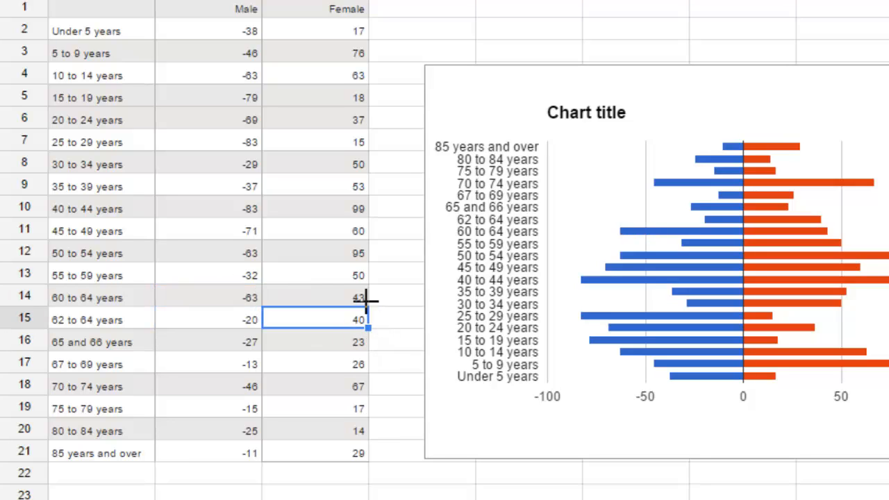
pyautogui.click(367, 297)
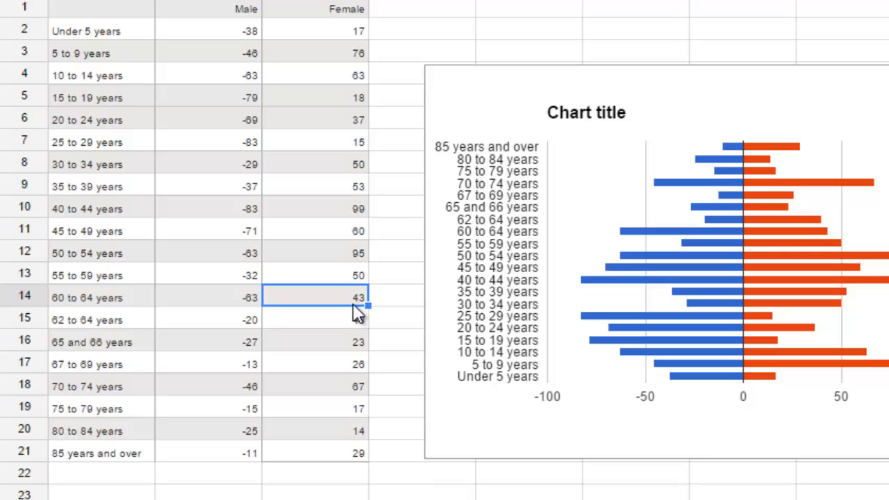
pyautogui.write('83')
pyautogui.press('Return')
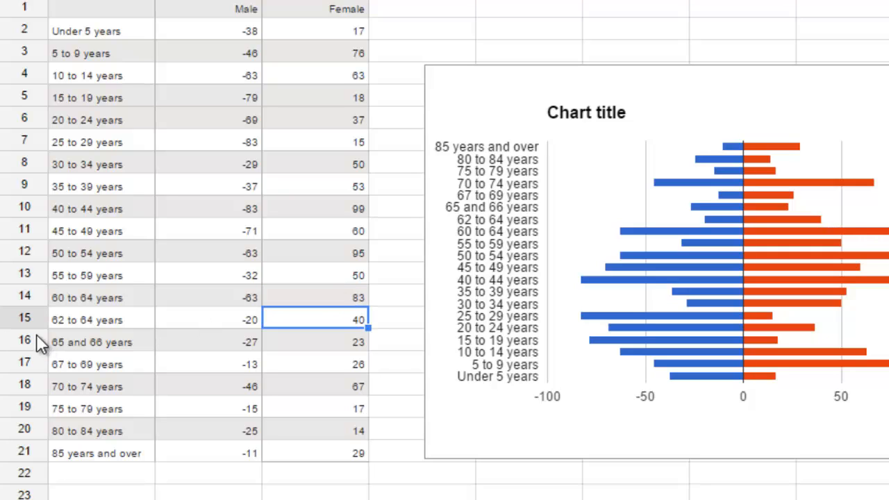
# Delete row 15, which holds the merged 62 to 64 years group
pyautogui.click(21, 321)
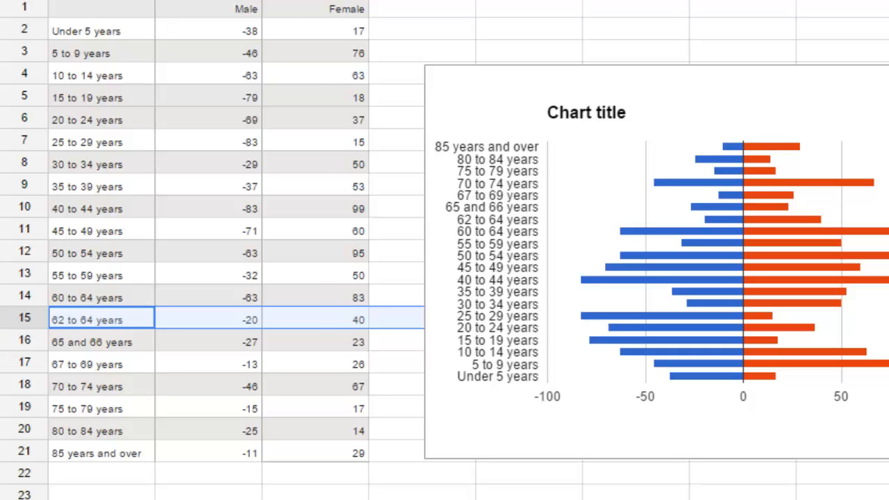
pyautogui.rightClick(94, 326)
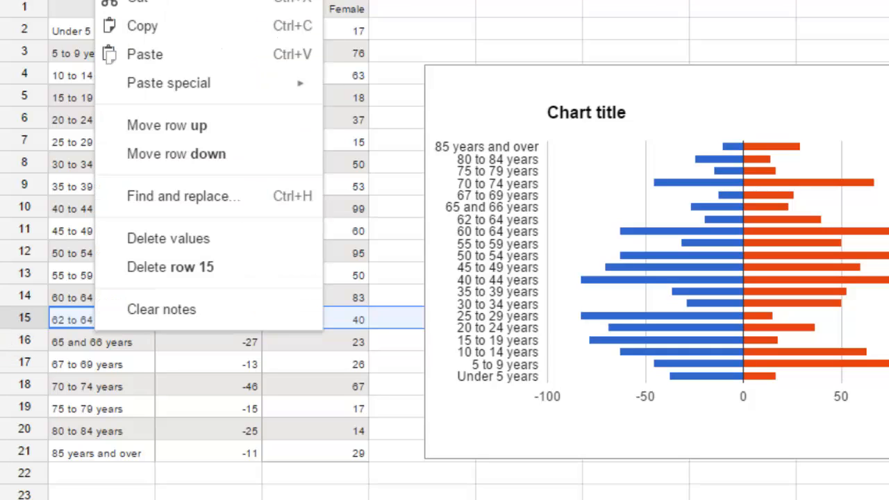
pyautogui.click(156, 269)
# Change the age group label in A15 to "65 to 69 years"
pyautogui.click(142, 341)
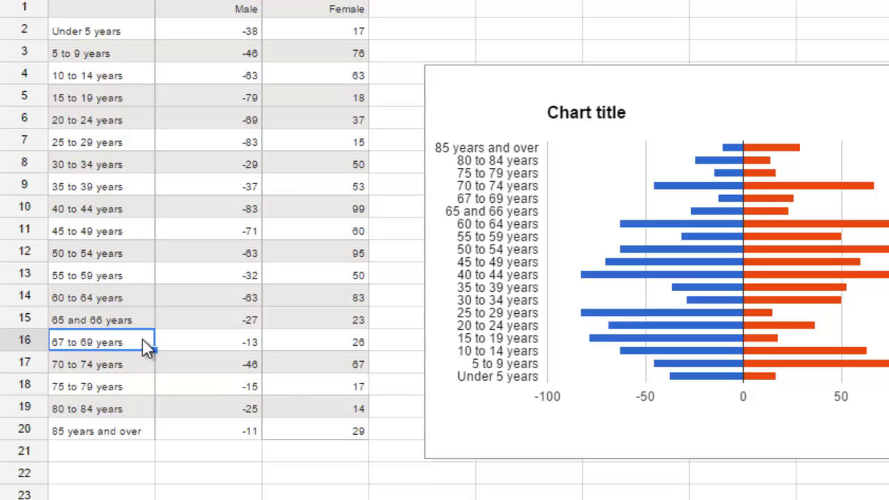
pyautogui.click(133, 325)
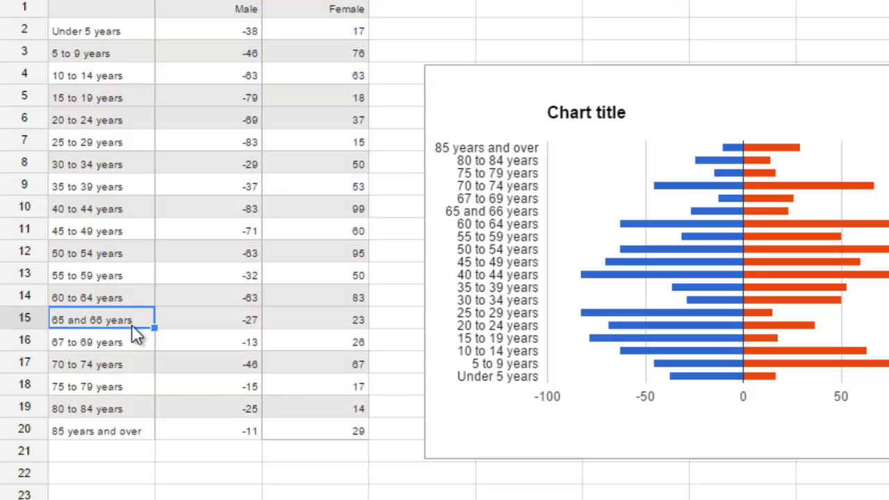
pyautogui.click(129, 340)
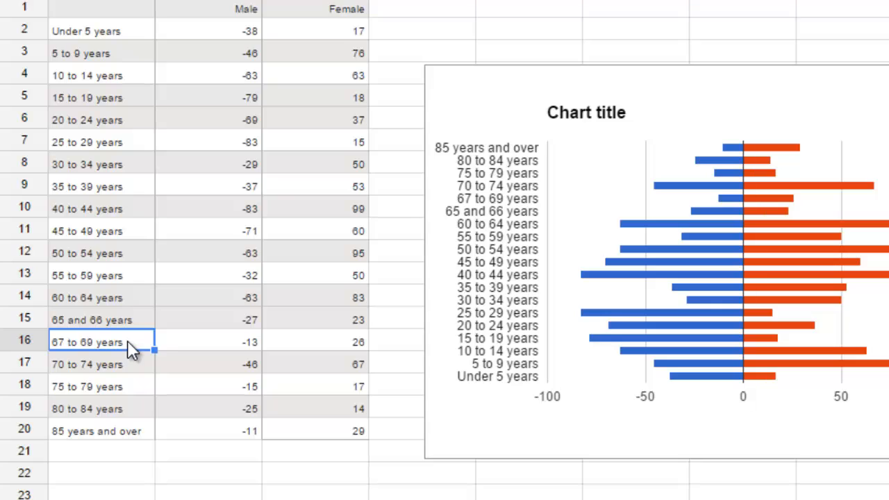
pyautogui.click(128, 326)
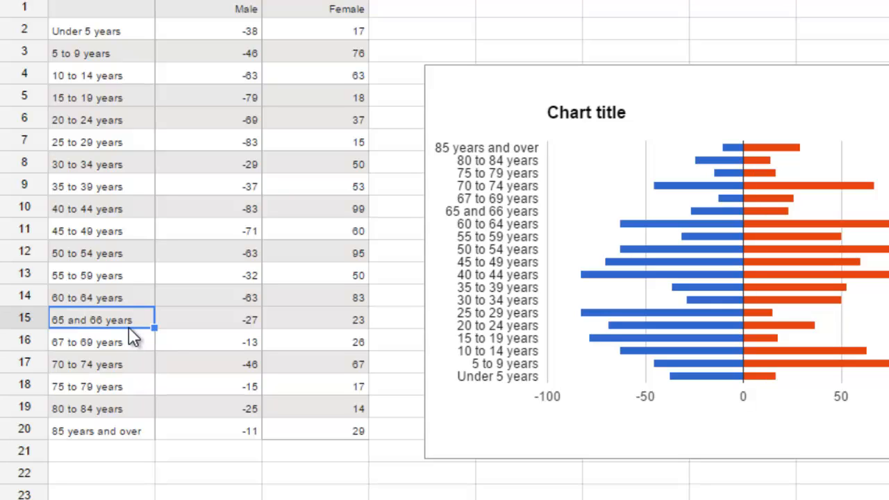
pyautogui.write('65 to 69 years')
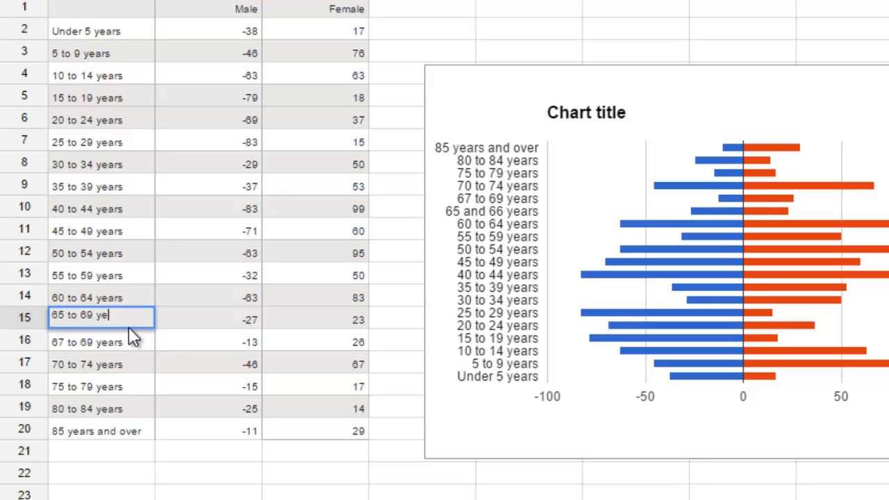
pyautogui.press('Tab')
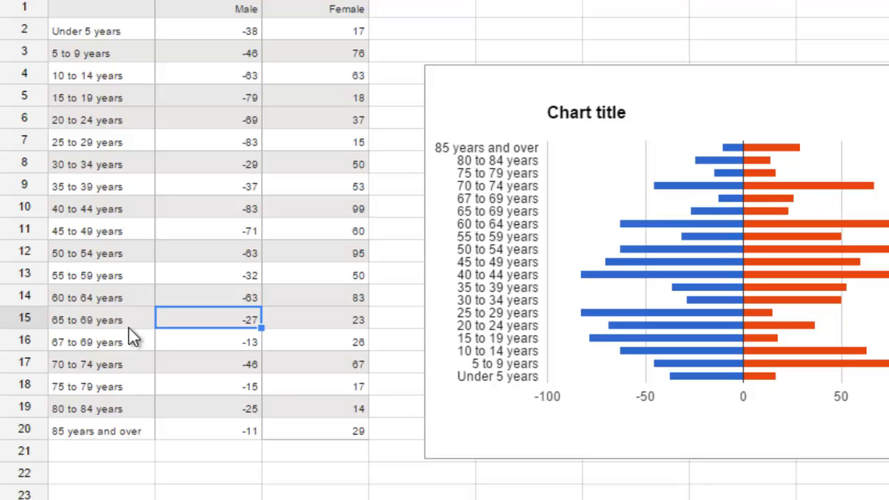
# Enter 40 as the male count in B15 and 49 as the female count in C15 for the 65 to 69 years group
pyautogui.write('40')
pyautogui.press('Tab')
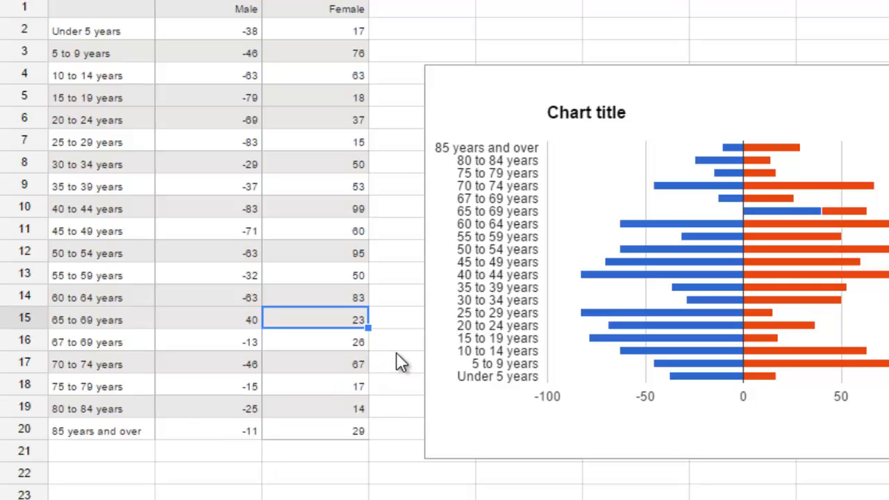
pyautogui.write('49')
pyautogui.press('Return')
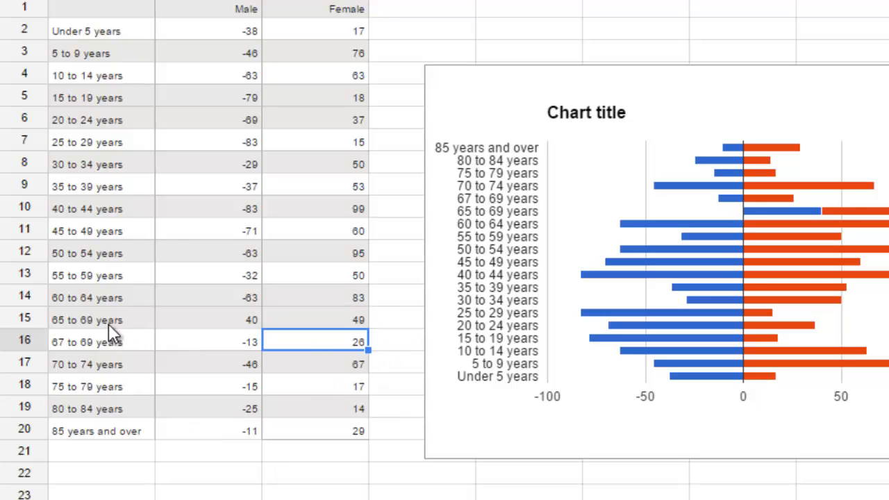
# Delete row 16, which holds the merged 67 to 69 years group
pyautogui.click(24, 341)
pyautogui.rightClick(24, 340)
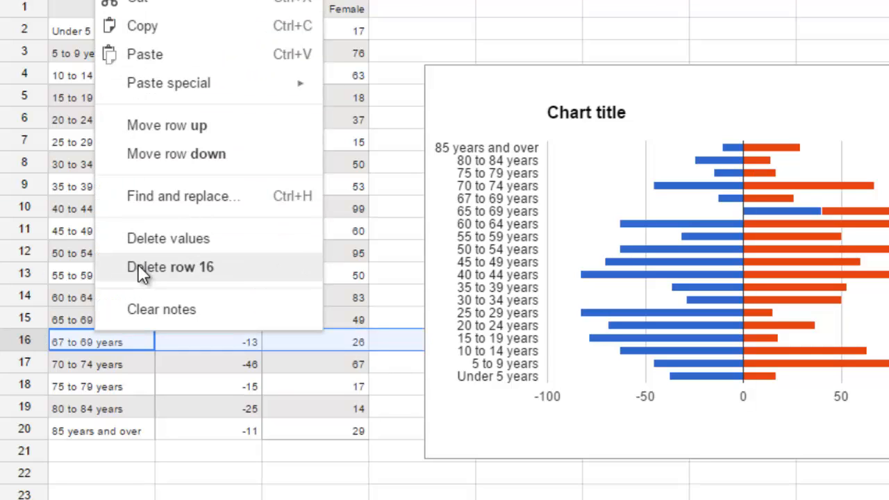
pyautogui.click(170, 268)
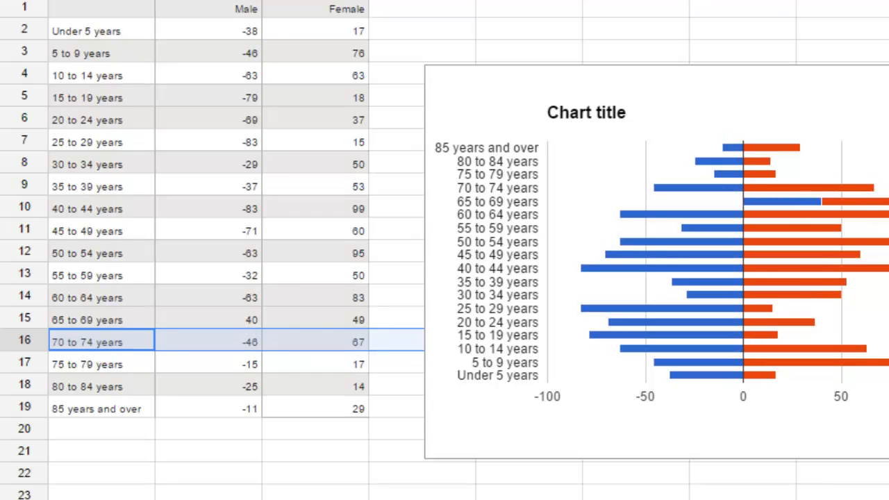
# Make the male count for the 65 to 69 years group in B15 negative, as -40
pyautogui.click(191, 317)
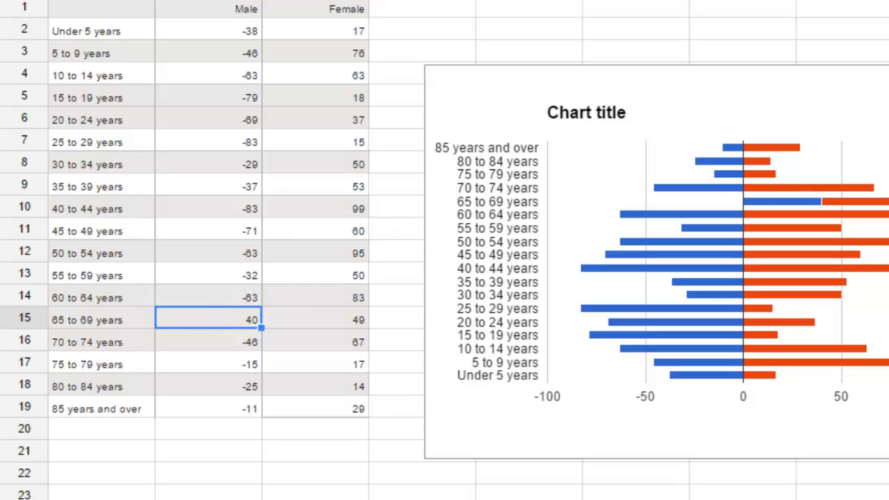
pyautogui.press('Return')
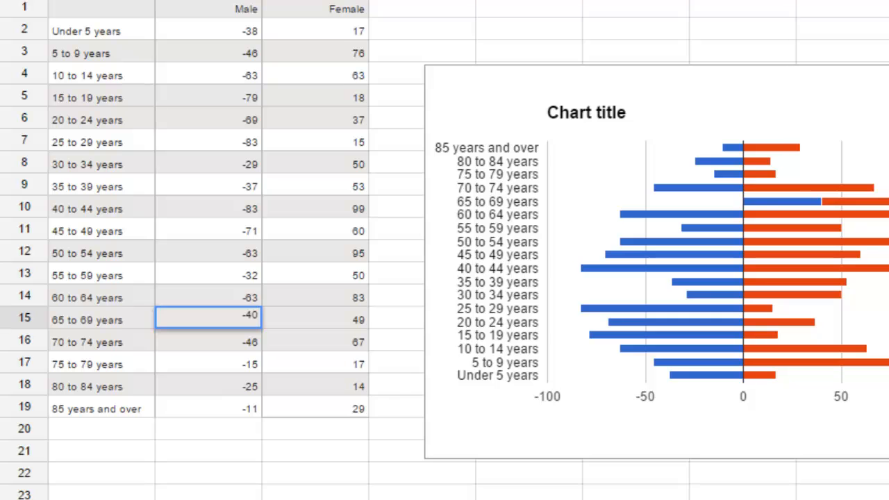
pyautogui.press('Return')
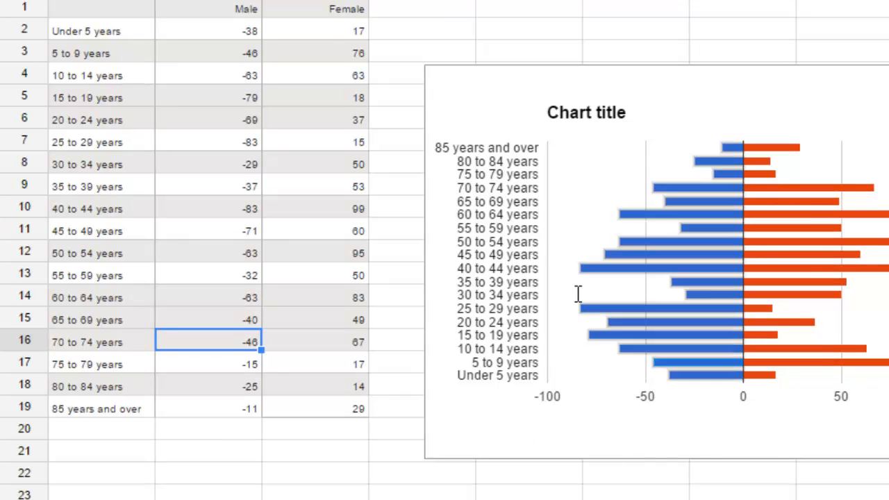
pyautogui.click(302, 481)
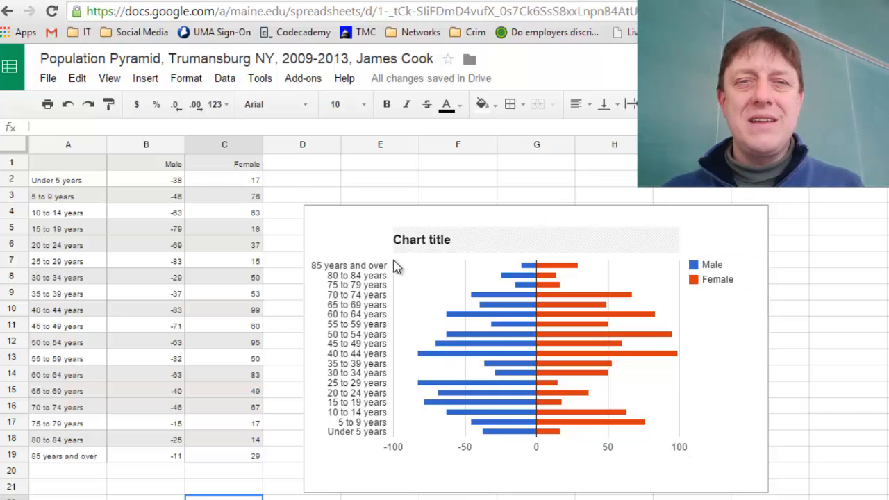
# Replace the placeholder chart title with "Population Pyramid, Trumansburg NY, 2009-2013"
pyautogui.click(416, 243)
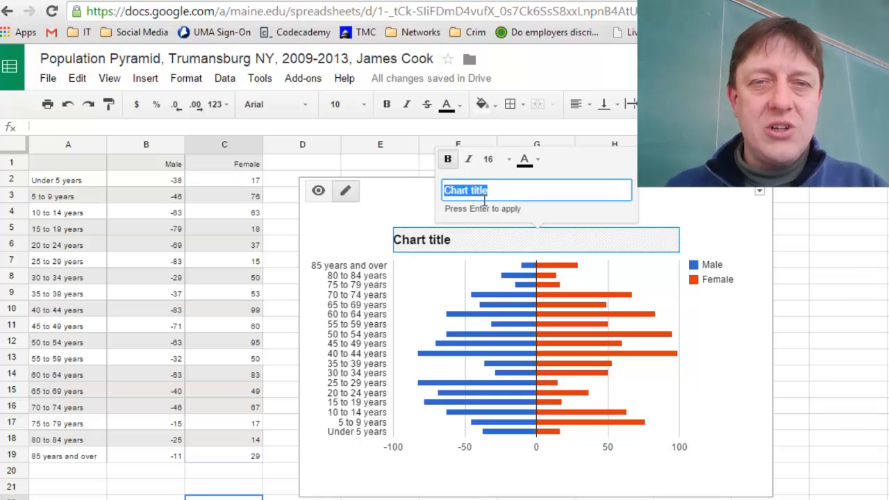
pyautogui.click(501, 191)
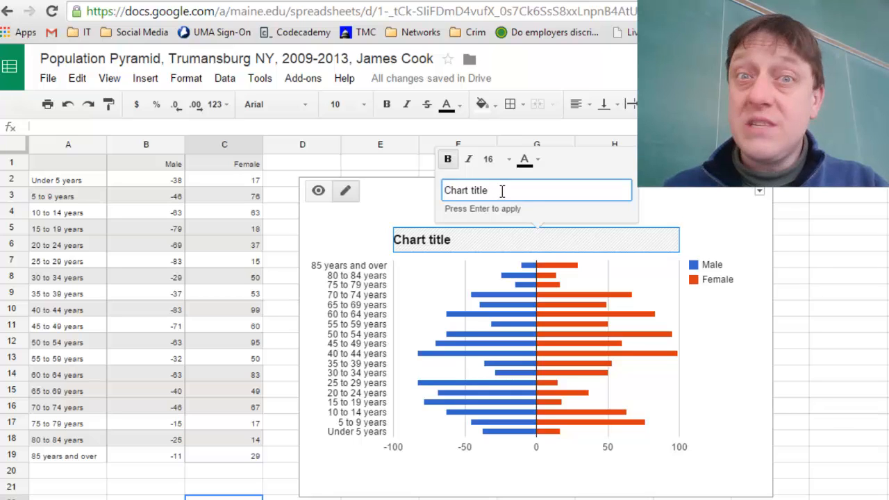
pyautogui.press('BackSpace')
pyautogui.press('BackSpace')
pyautogui.press('BackSpace')
pyautogui.press('BackSpace')
pyautogui.press('BackSpace')
pyautogui.press('BackSpace')
pyautogui.press('BackSpace')
pyautogui.press('BackSpace')
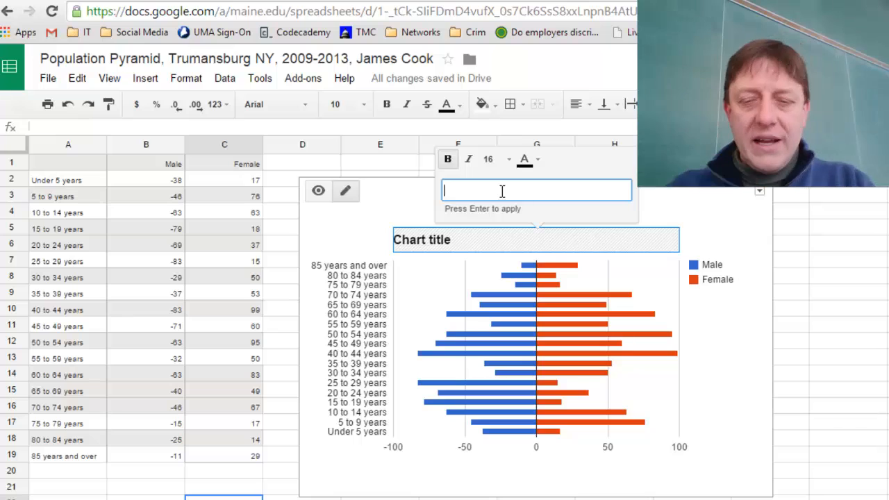
pyautogui.write('Popu')
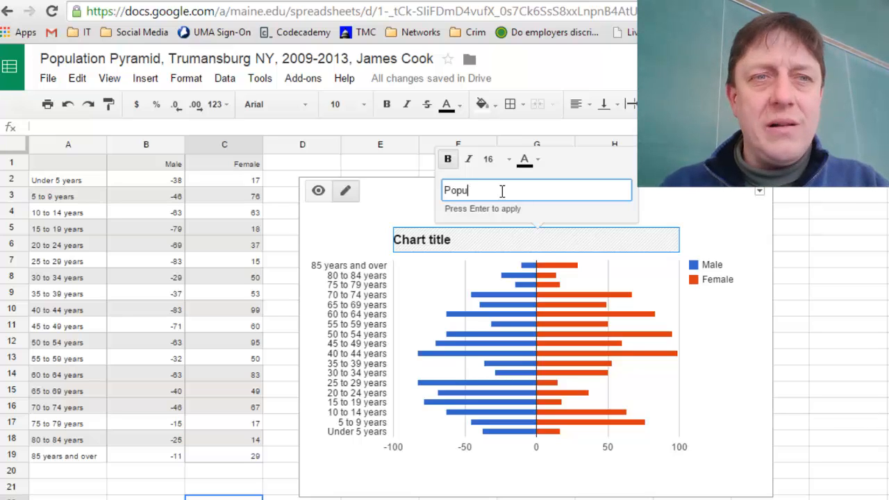
pyautogui.write('lation Pyrami')
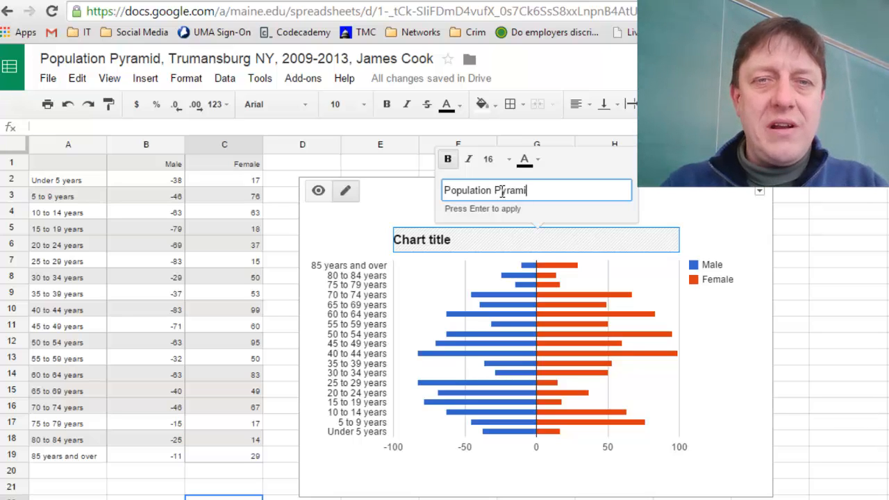
pyautogui.write('d, Trumansburg')
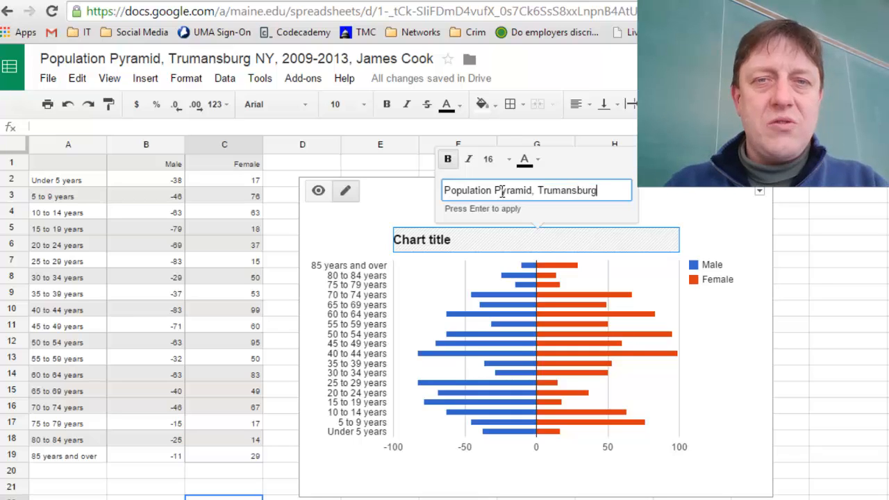
pyautogui.write(' NY')
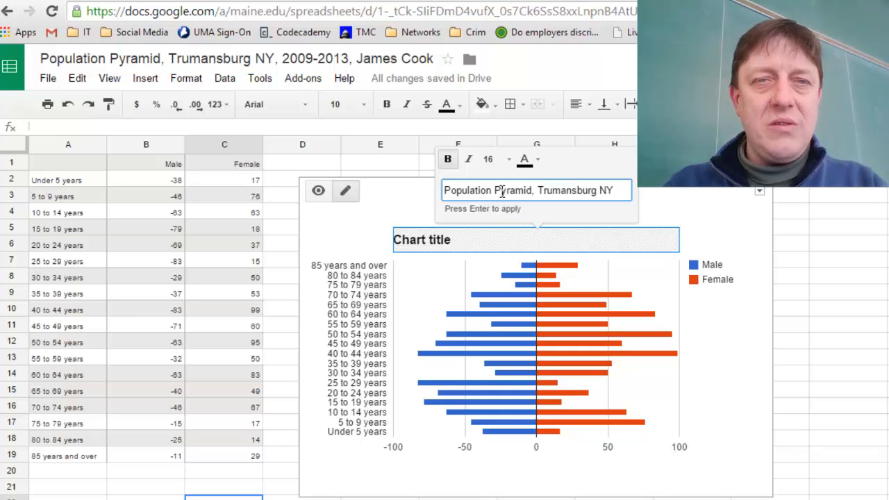
pyautogui.write(', 2009-2013')
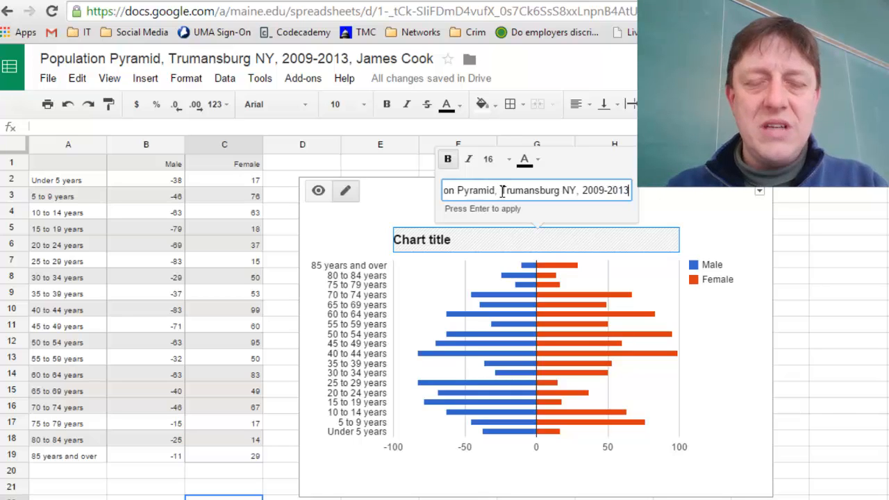
pyautogui.press('Return')
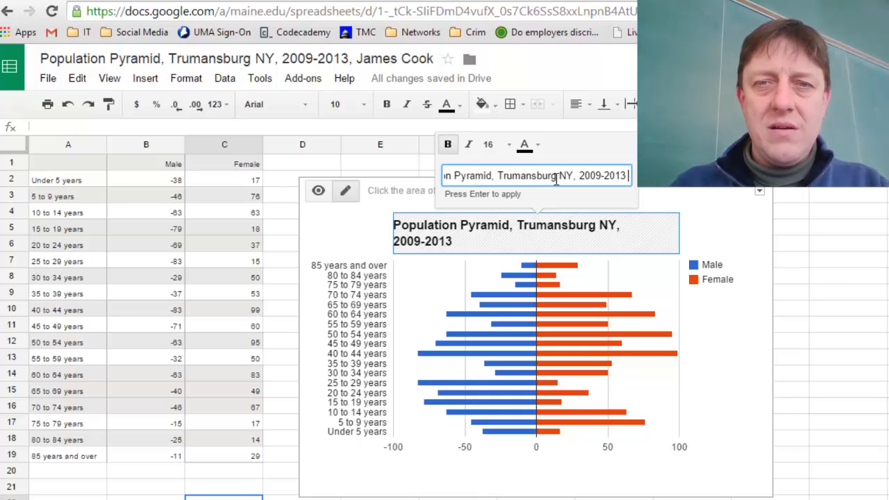
# Append "Source: American Community Survey" to the end of the chart title and leave the chart
pyautogui.write('Source')
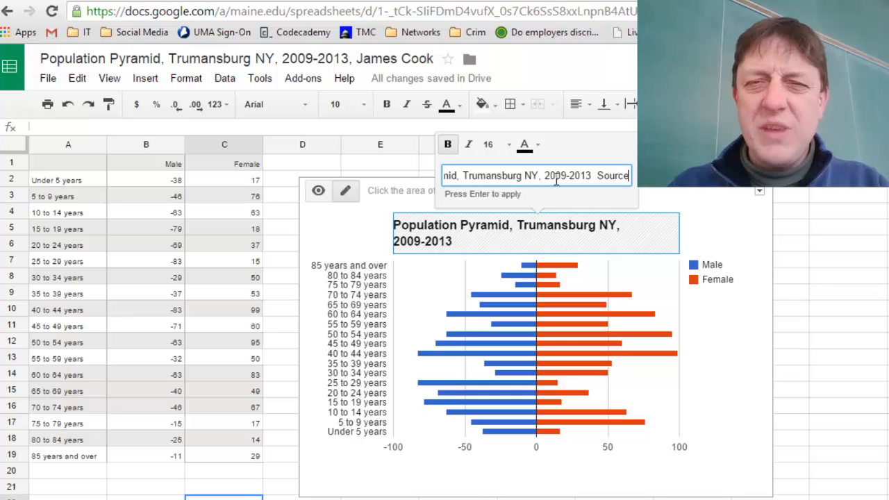
pyautogui.write(': American ')
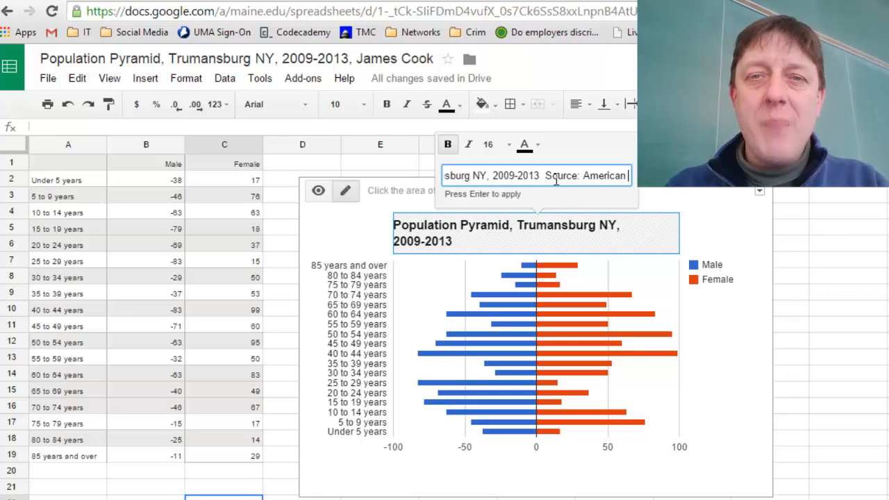
pyautogui.write('Community Survey')
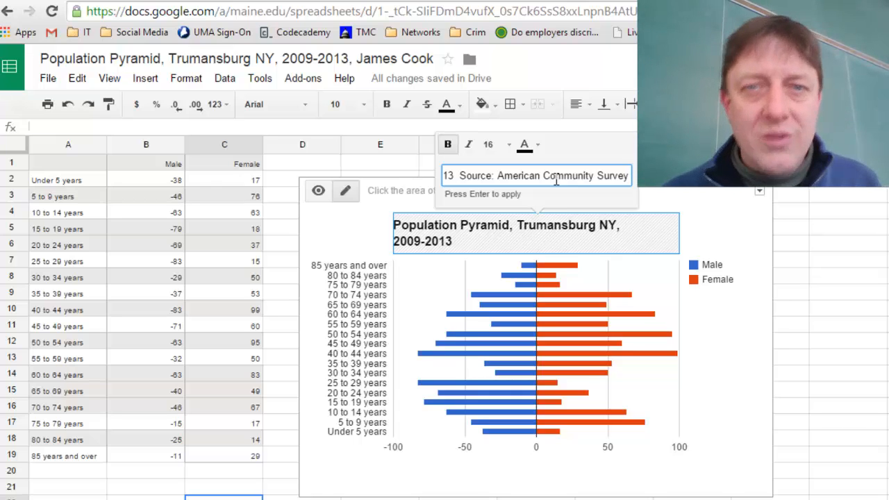
pyautogui.press('Return')
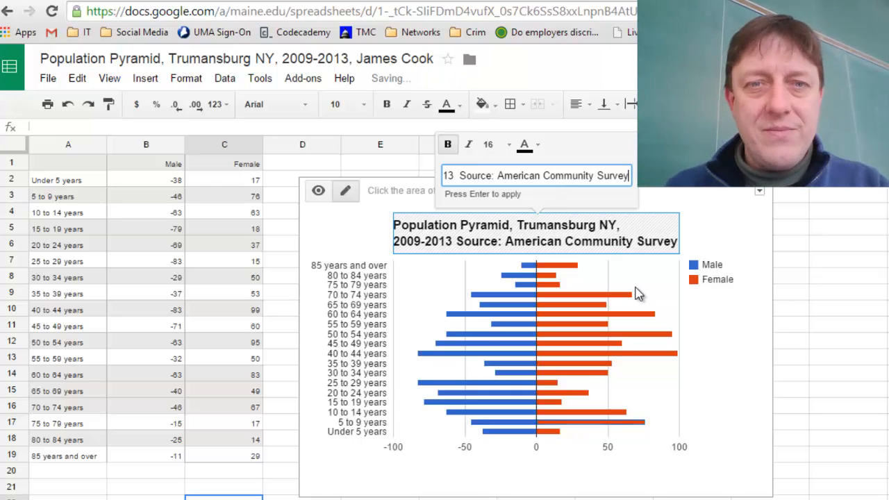
pyautogui.click(877, 295)
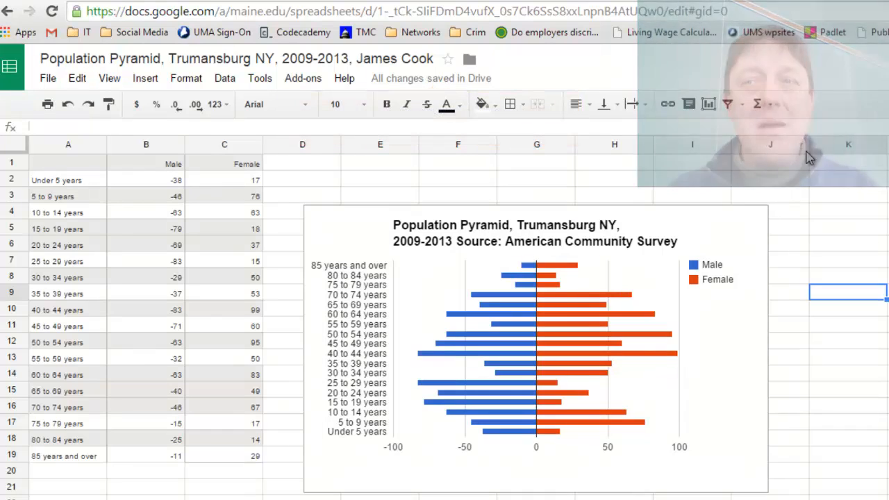
# Open the spreadsheet's sharing settings, turn on link sharing and copy the shareable link
pyautogui.click(858, 197)
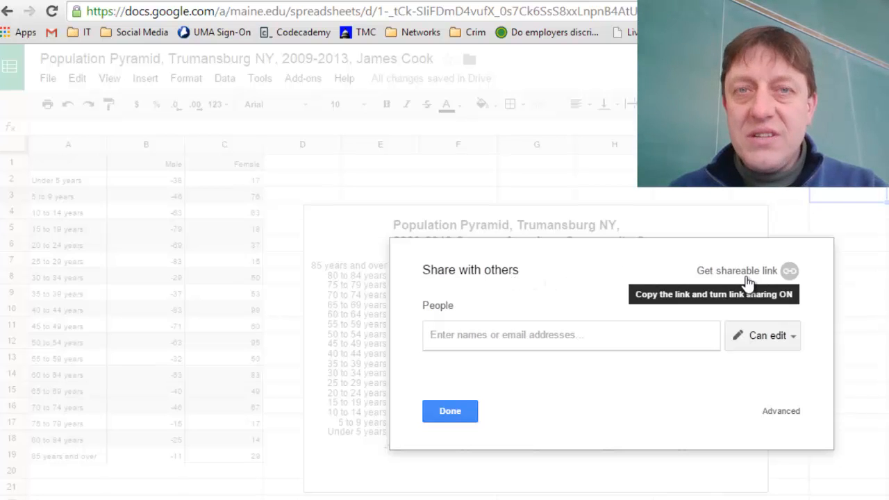
pyautogui.click(789, 272)
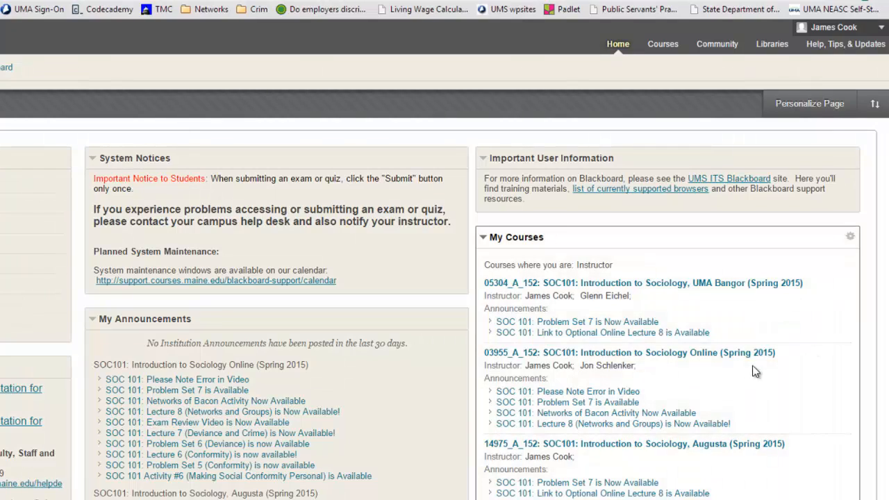
# Open the SOC101 Introduction to Sociology Online (Spring 2015) course in Blackboard and read the instructions for Assignment #4 (Population Pyramid)
pyautogui.click(696, 352)
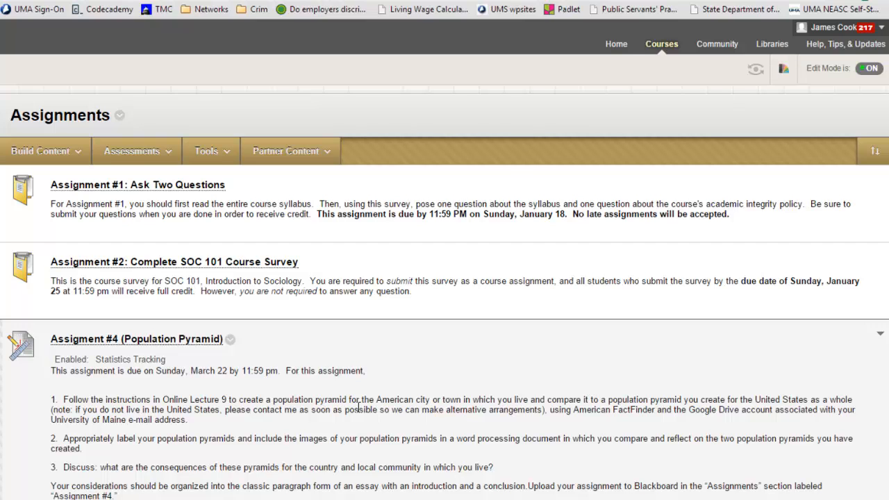
pyautogui.scroll(-2, 358, 410)
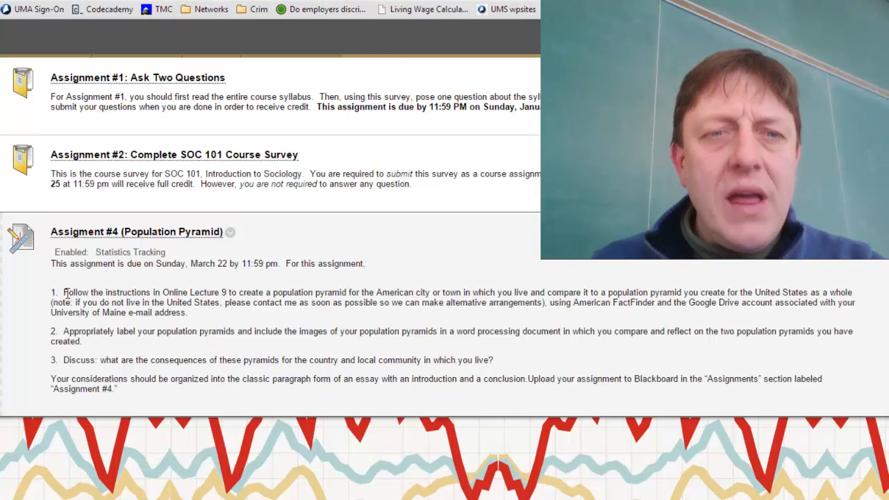
pyautogui.moveTo(63, 292); pyautogui.dragTo(531, 294)
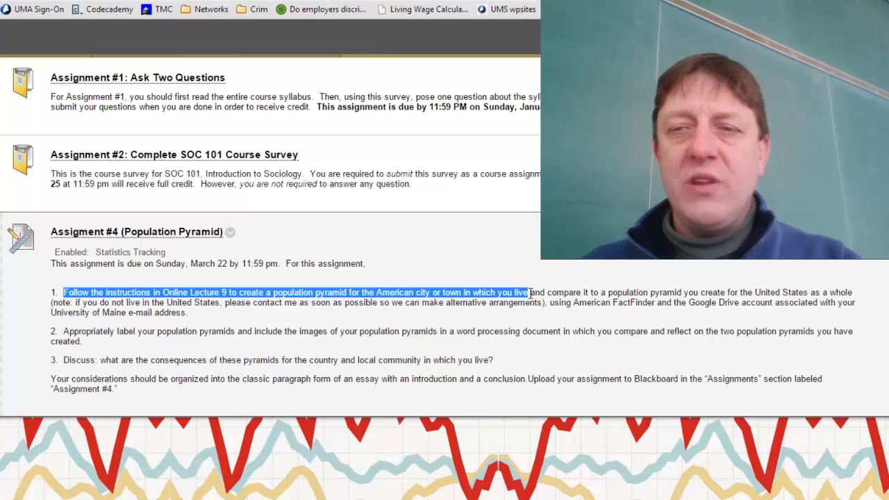
pyautogui.click(779, 295)
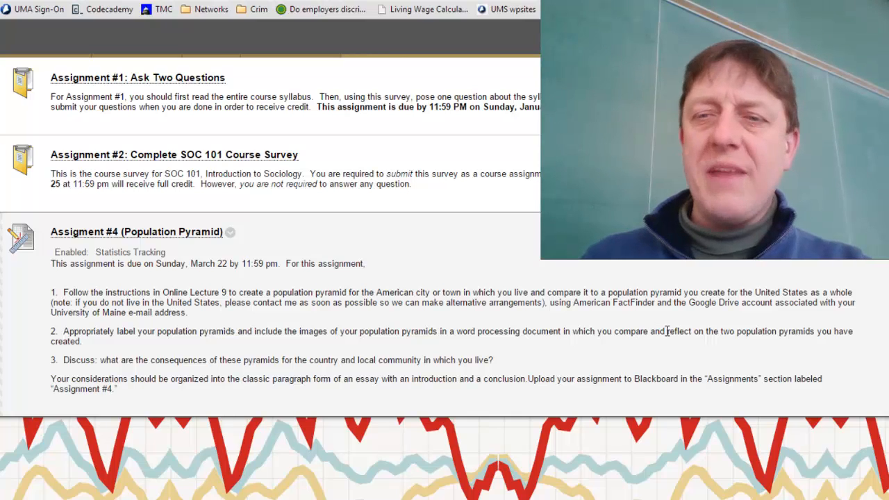
pyautogui.moveTo(667, 331); pyautogui.dragTo(813, 333)
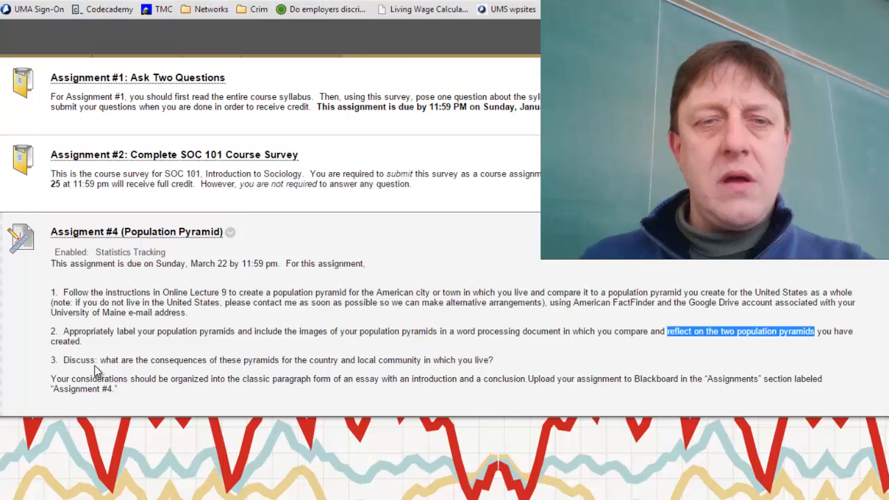
pyautogui.moveTo(104, 379); pyautogui.dragTo(73, 362)
pyautogui.click(67, 362)
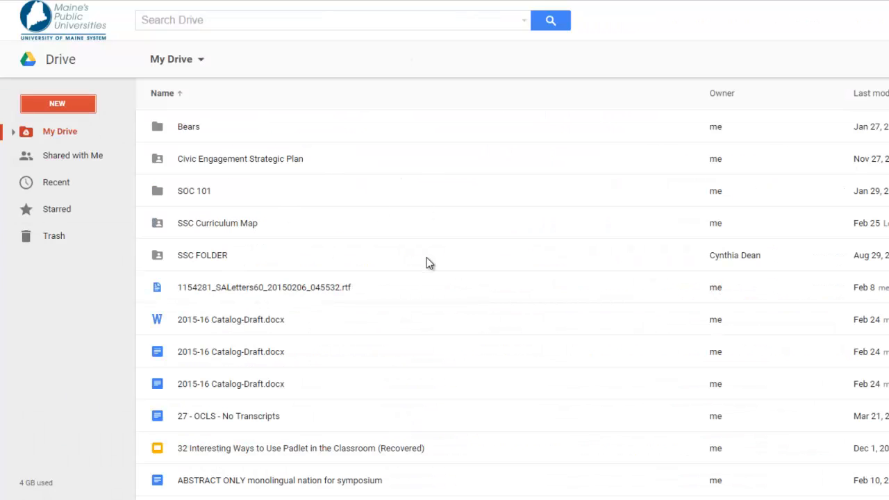
# Create a new Google Docs document from Google Drive and paste the copied spreadsheet link into it
pyautogui.click(57, 111)
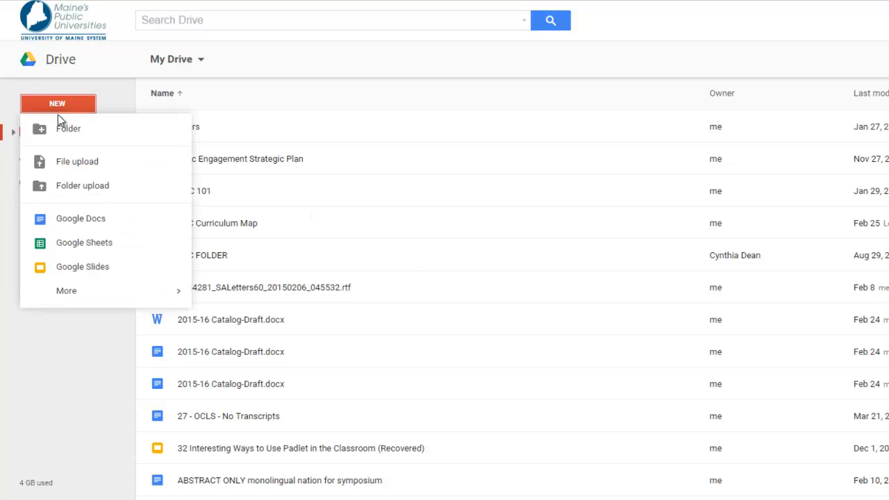
pyautogui.click(54, 227)
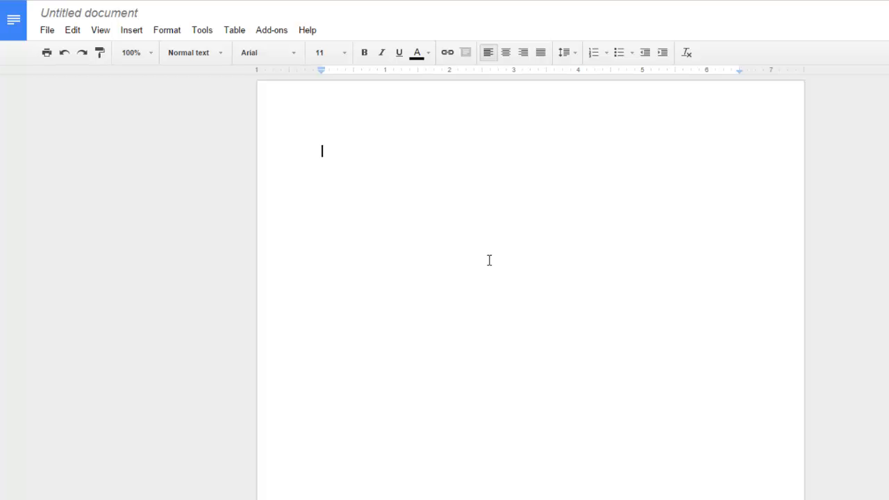
pyautogui.hotkey('ctrl', 'v')
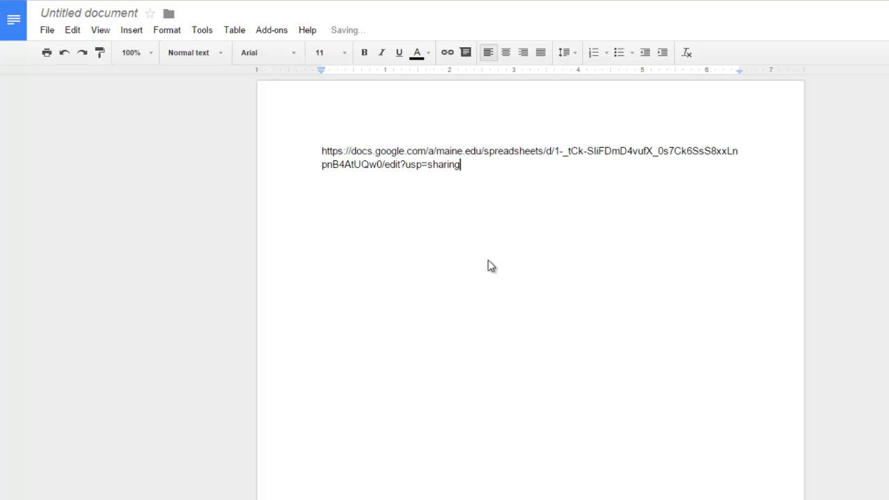
# Insert two blank lines above the pasted spreadsheet link and place the cursor on the first one
pyautogui.press('Up')
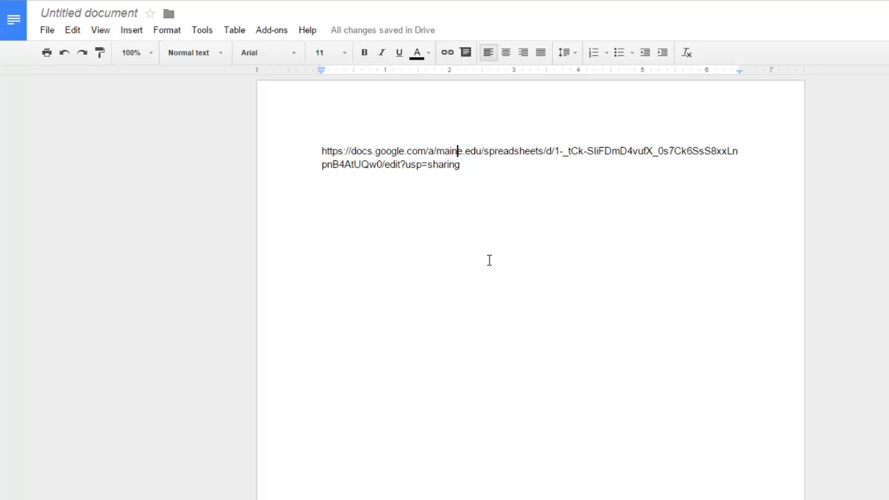
pyautogui.press('Return')
pyautogui.press('Return')
pyautogui.press('Up')
pyautogui.press('Up')
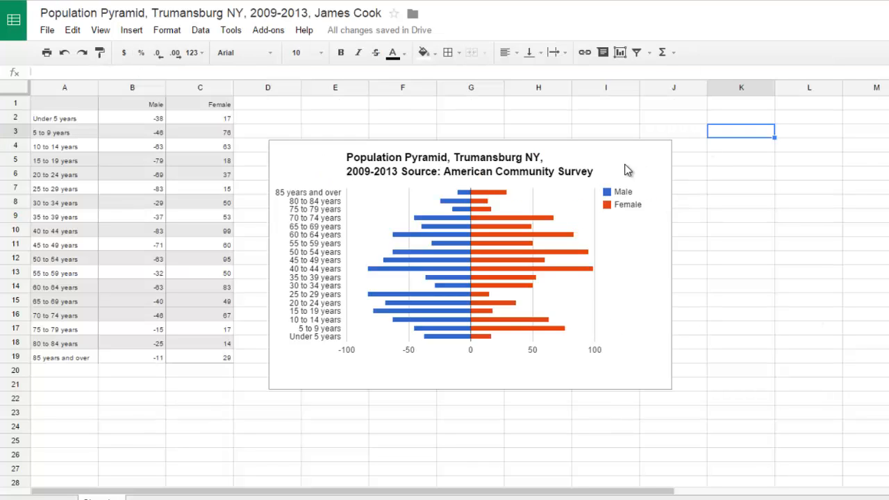
# Copy the population pyramid chart from the Trumansburg spreadsheet in Google Sheets and paste it above the link in the Google Docs document
pyautogui.rightClick(624, 164)
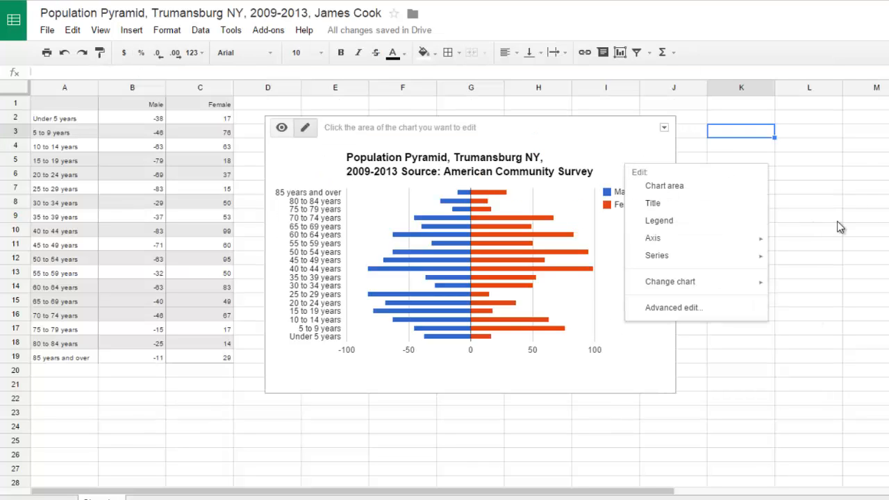
pyautogui.click(883, 188)
pyautogui.click(637, 166)
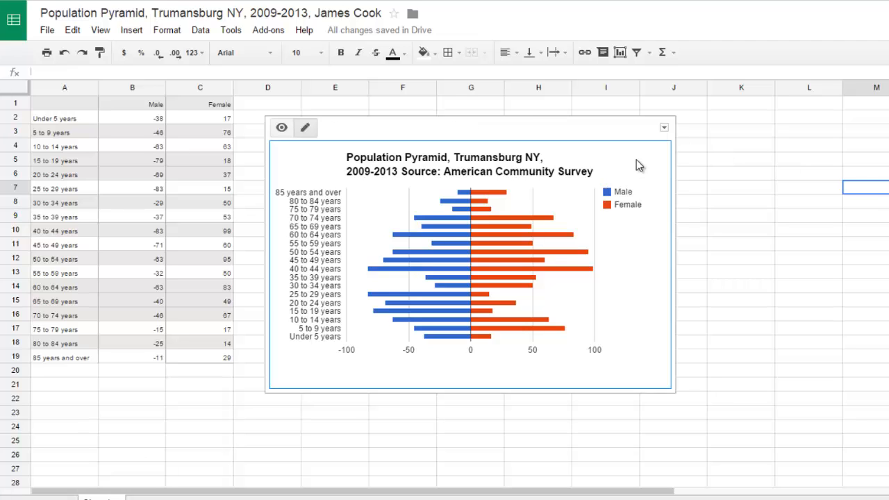
pyautogui.click(664, 131)
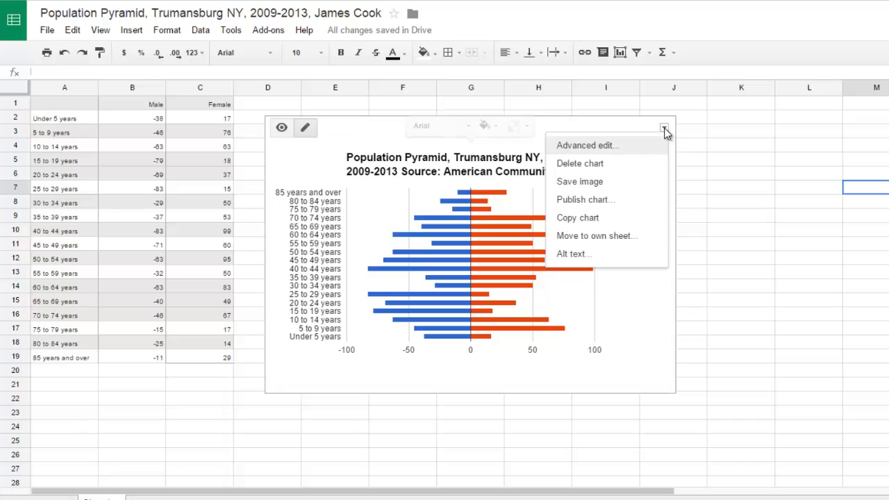
pyautogui.click(592, 218)
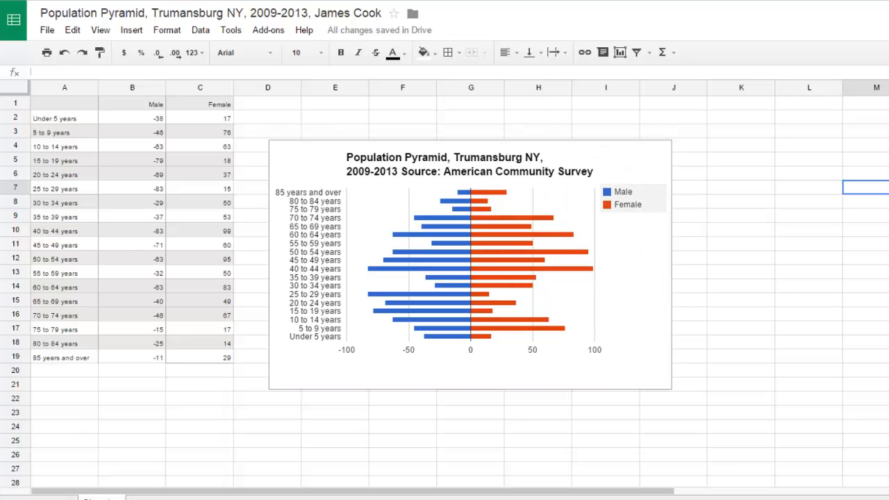
pyautogui.click(646, 160)
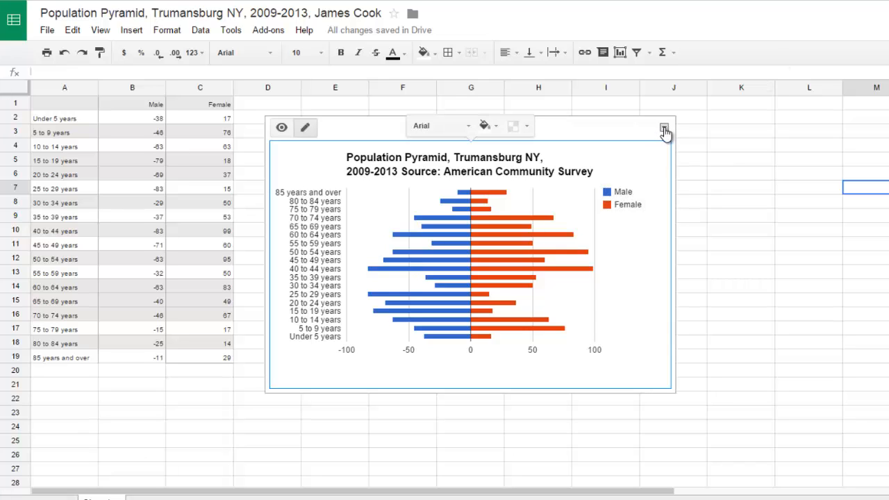
pyautogui.click(664, 130)
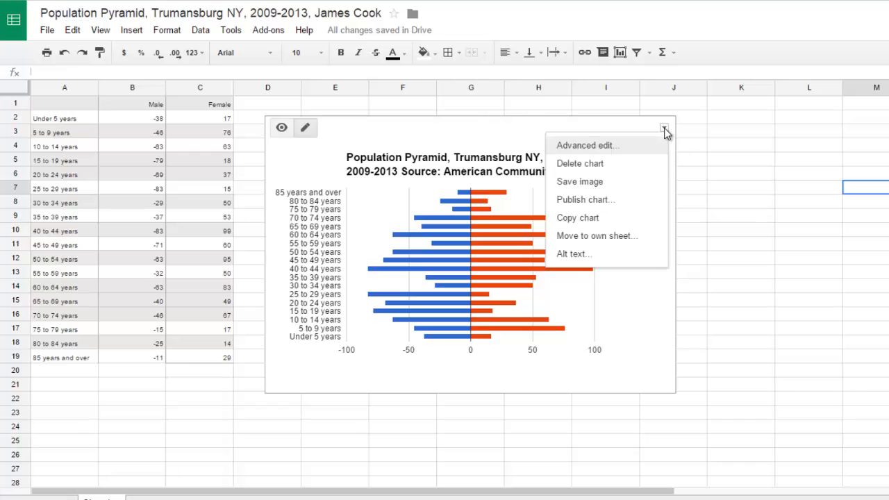
pyautogui.click(613, 230)
pyautogui.click(552, 1)
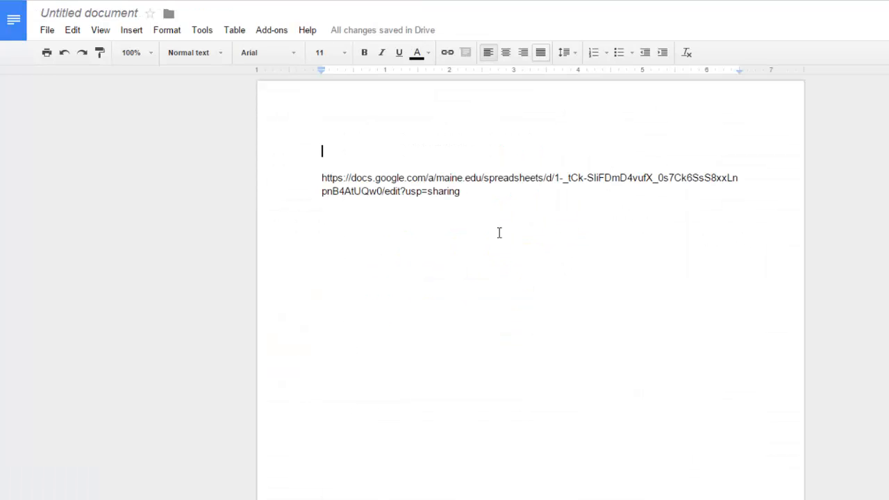
pyautogui.hotkey('ctrl', 'v')
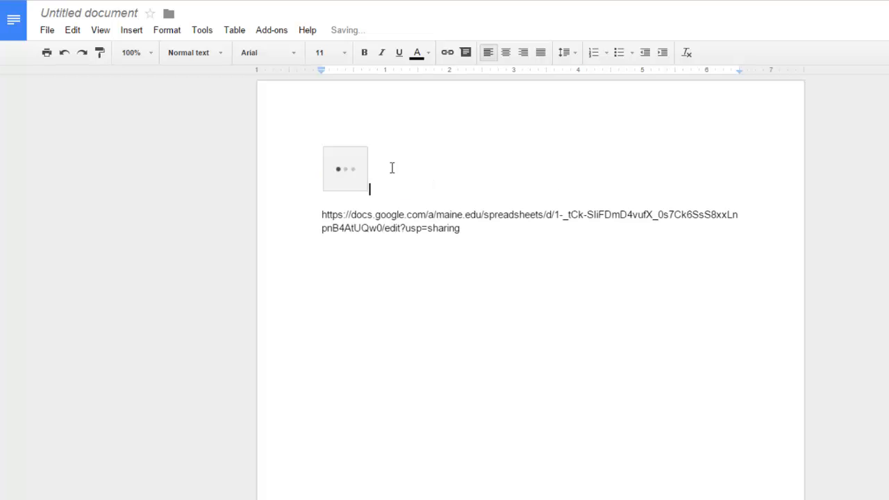